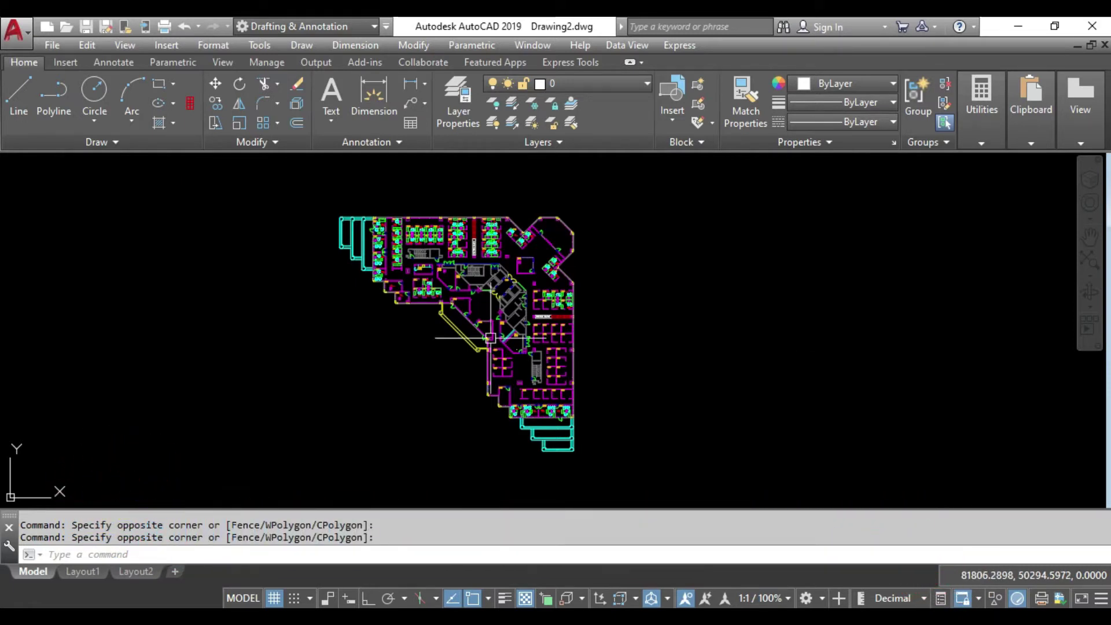
Step: Zoom out, pan the plan left, and zoom in on the upper-left cubicle block
{"action": "scroll", "coordinate": [474, 205], "scroll_direction": "up", "scroll_amount": 2}
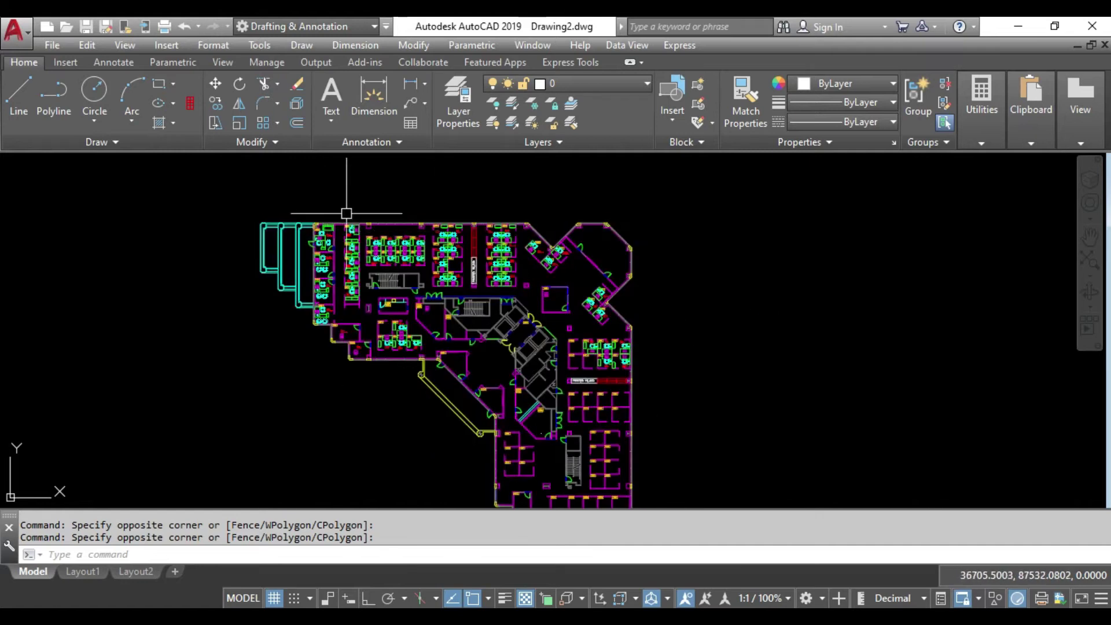
{"action": "scroll", "coordinate": [346, 213], "scroll_direction": "down", "scroll_amount": 3}
{"action": "scroll", "coordinate": [292, 207], "scroll_direction": "up", "scroll_amount": 2}
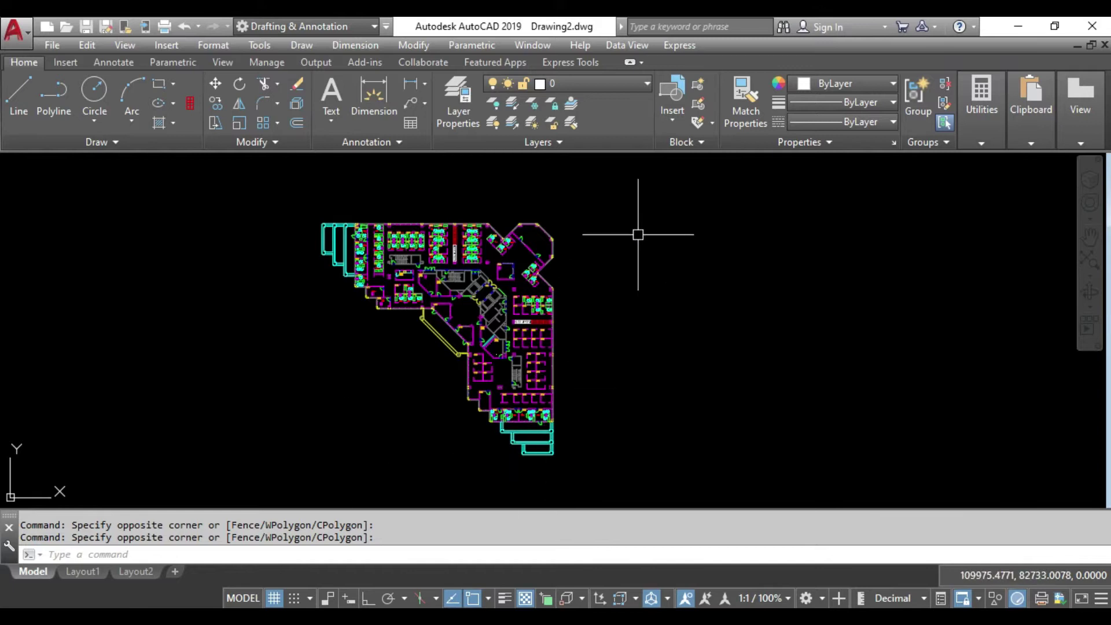
{"action": "scroll", "coordinate": [377, 245], "scroll_direction": "up", "scroll_amount": 2}
{"action": "scroll", "coordinate": [409, 249], "scroll_direction": "up", "scroll_amount": 2}
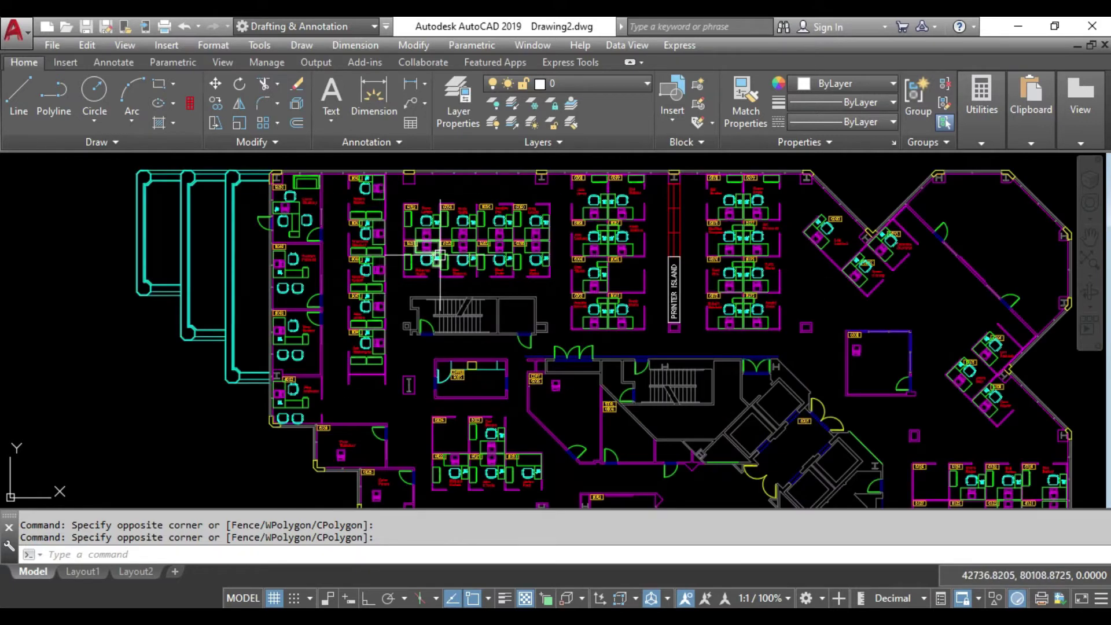
{"action": "scroll", "coordinate": [463, 272], "scroll_direction": "up", "scroll_amount": 2}
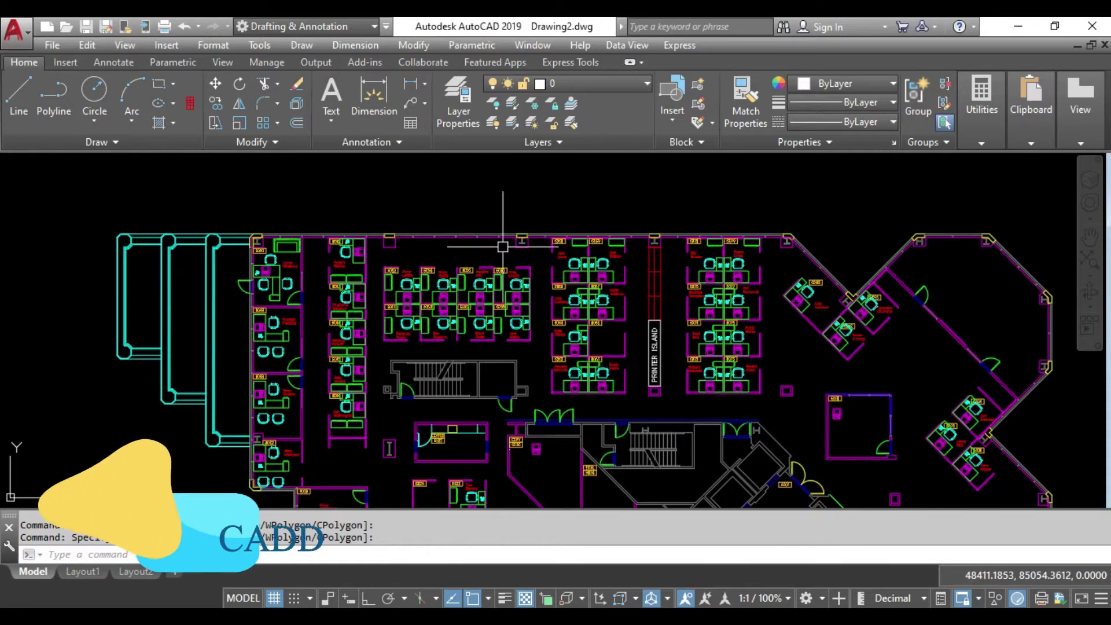
{"action": "scroll", "coordinate": [502, 246], "scroll_direction": "down", "scroll_amount": 2}
{"action": "scroll", "coordinate": [502, 249], "scroll_direction": "down", "scroll_amount": 1}
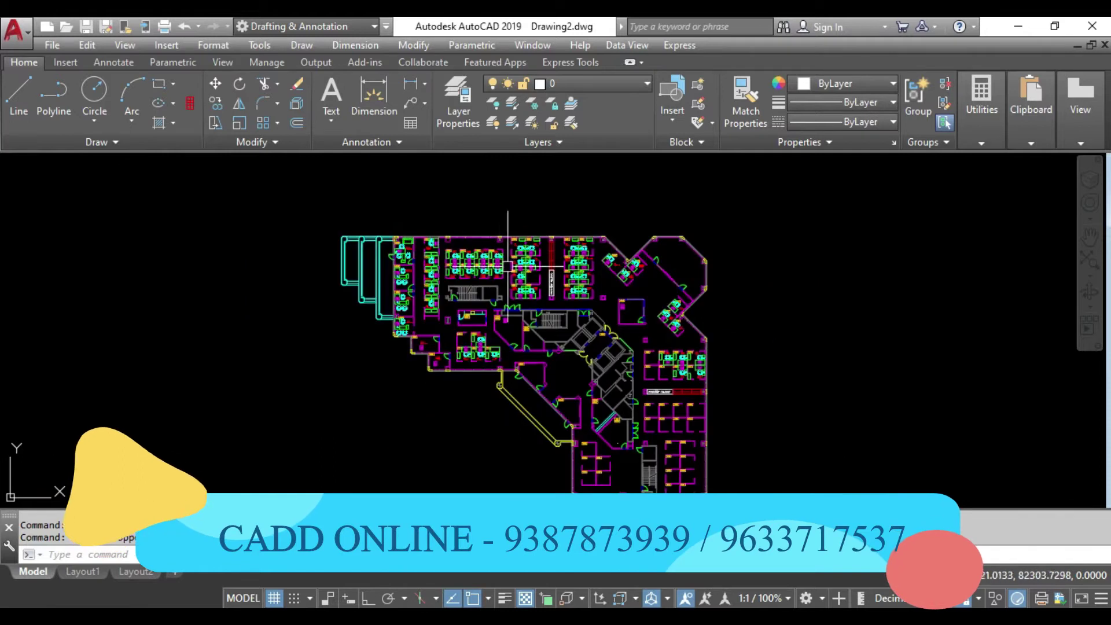
{"action": "middle_click_drag", "start_coordinate": [555, 272], "coordinate": [473, 284]}
{"action": "scroll", "coordinate": [356, 244], "scroll_direction": "up", "scroll_amount": 1}
{"action": "scroll", "coordinate": [355, 244], "scroll_direction": "up", "scroll_amount": 3}
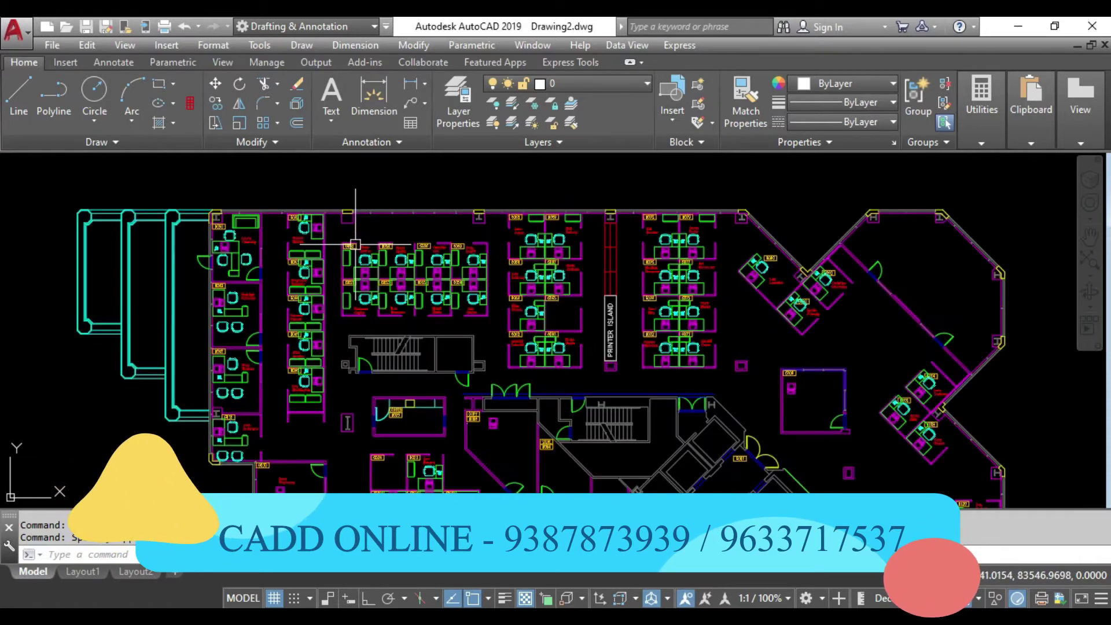
Step: Copy the eight-workstation cubicle block to a spot right of the building
{"action": "type", "text": "co"}
{"action": "key", "text": "Return"}
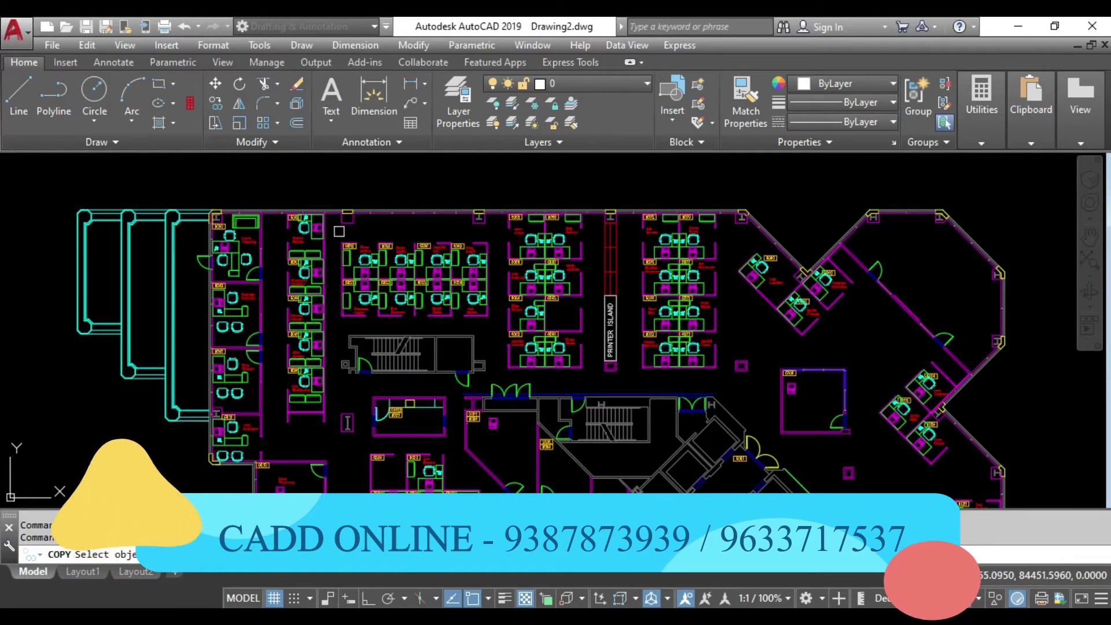
{"action": "left_click", "coordinate": [335, 227]}
{"action": "left_click", "coordinate": [490, 317]}
{"action": "key", "text": "Return"}
{"action": "left_click", "coordinate": [415, 304]}
{"action": "scroll", "coordinate": [846, 269], "scroll_direction": "down", "scroll_amount": 2}
{"action": "left_click", "coordinate": [665, 264]}
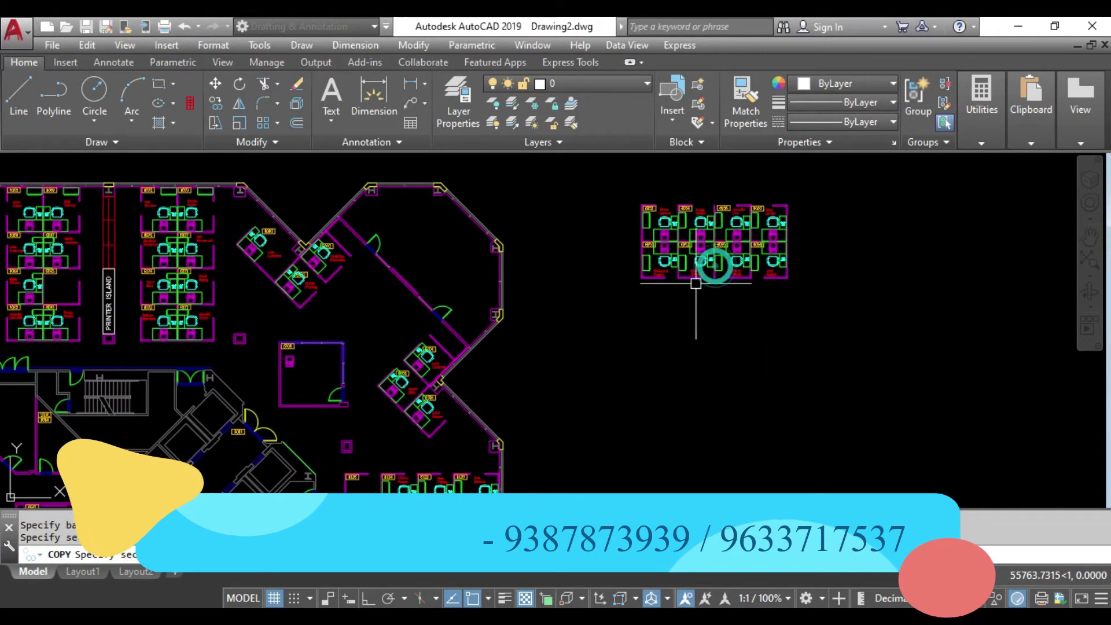
{"action": "key", "text": "Escape"}
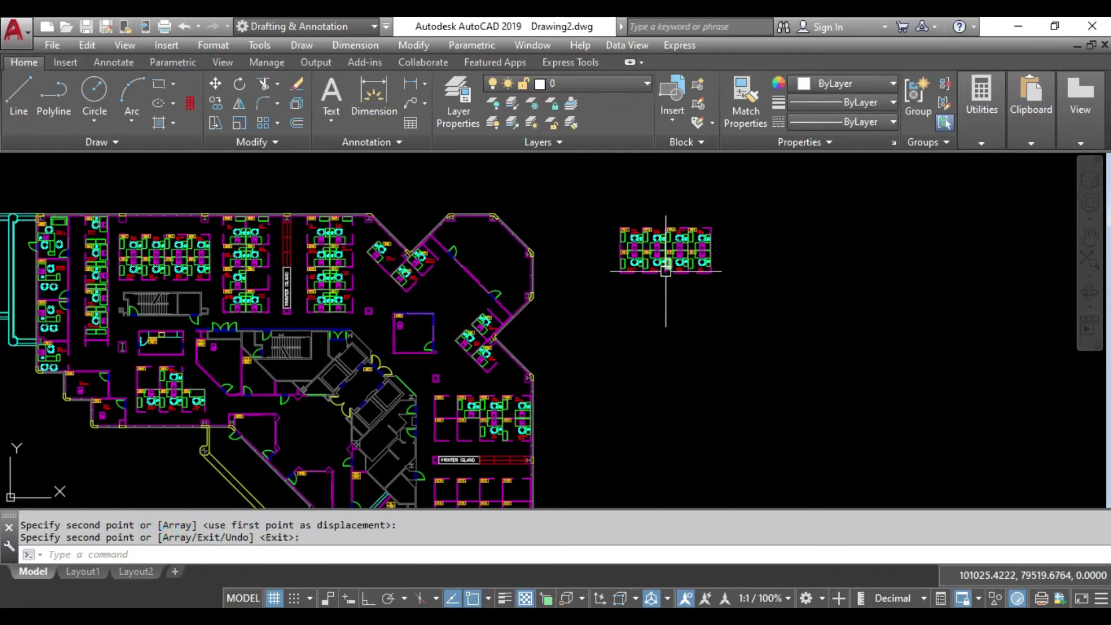
Step: Zoom around to check the copied block, then window-select and delete it
{"action": "scroll", "coordinate": [666, 269], "scroll_direction": "down", "scroll_amount": 2}
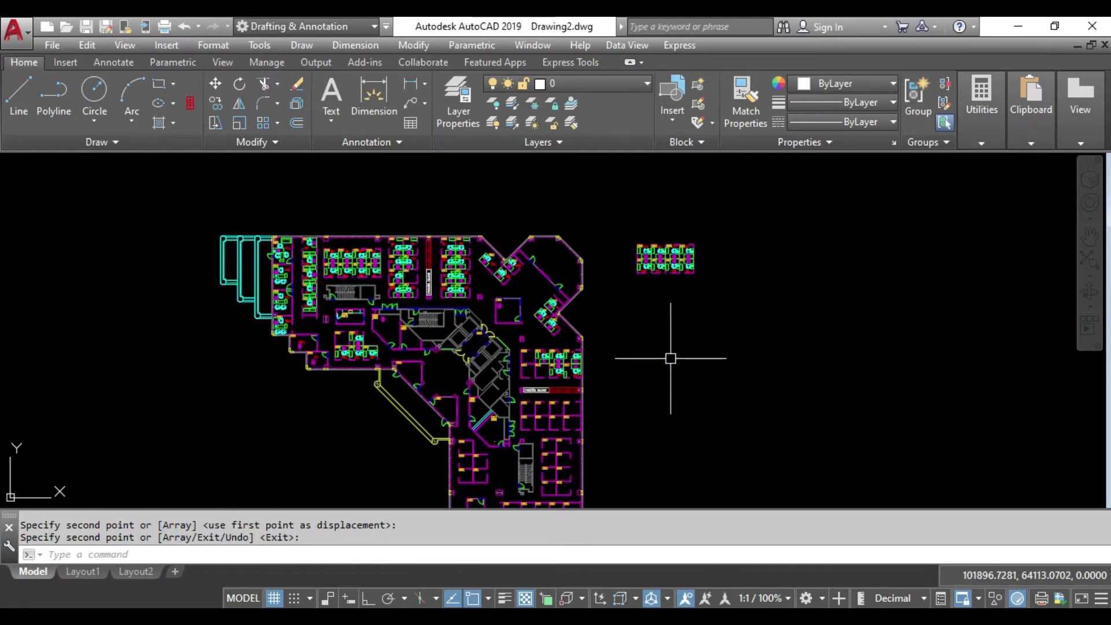
{"action": "scroll", "coordinate": [662, 239], "scroll_direction": "up", "scroll_amount": 2}
{"action": "scroll", "coordinate": [627, 247], "scroll_direction": "up", "scroll_amount": 3}
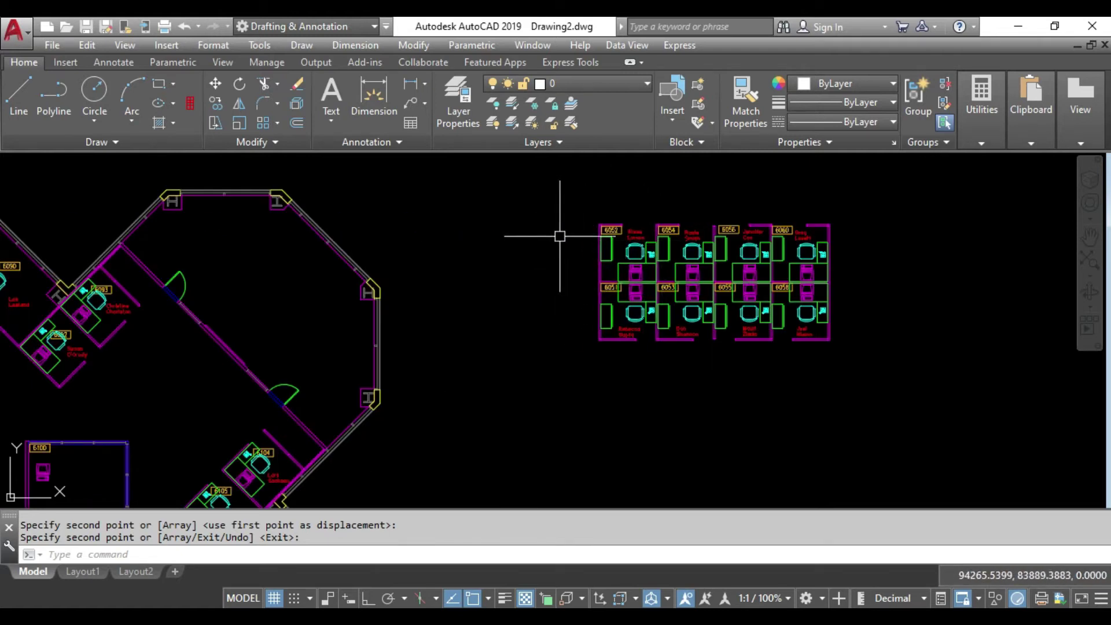
{"action": "scroll", "coordinate": [553, 237], "scroll_direction": "down", "scroll_amount": 1}
{"action": "scroll", "coordinate": [546, 237], "scroll_direction": "down", "scroll_amount": 3}
{"action": "scroll", "coordinate": [543, 237], "scroll_direction": "up", "scroll_amount": 1}
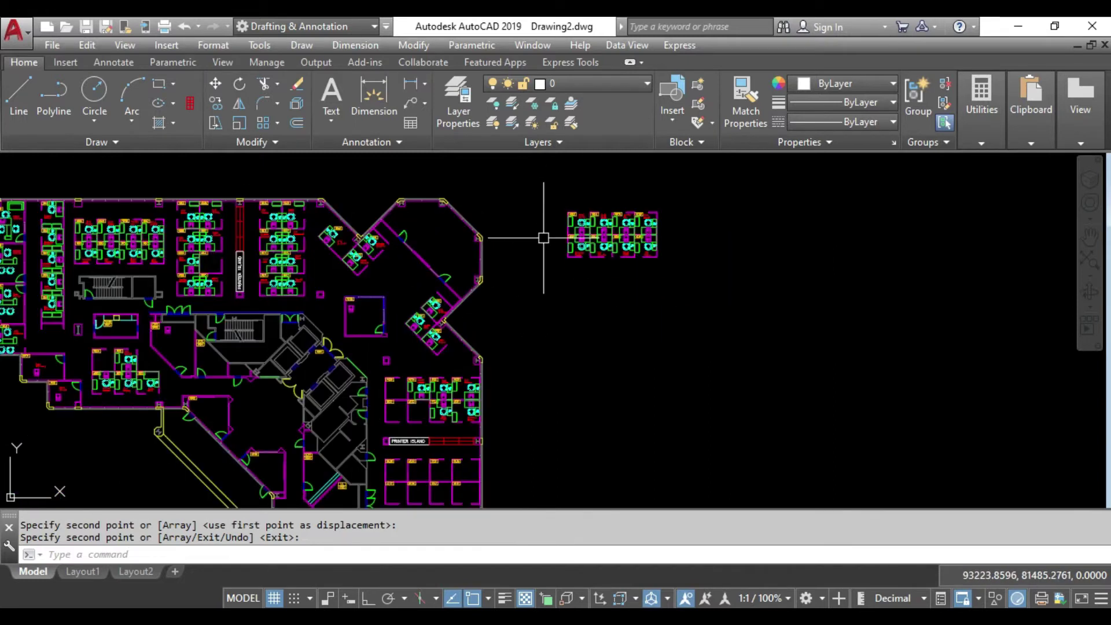
{"action": "scroll", "coordinate": [568, 226], "scroll_direction": "down", "scroll_amount": 2}
{"action": "key", "text": "Return"}
{"action": "left_click", "coordinate": [550, 194]}
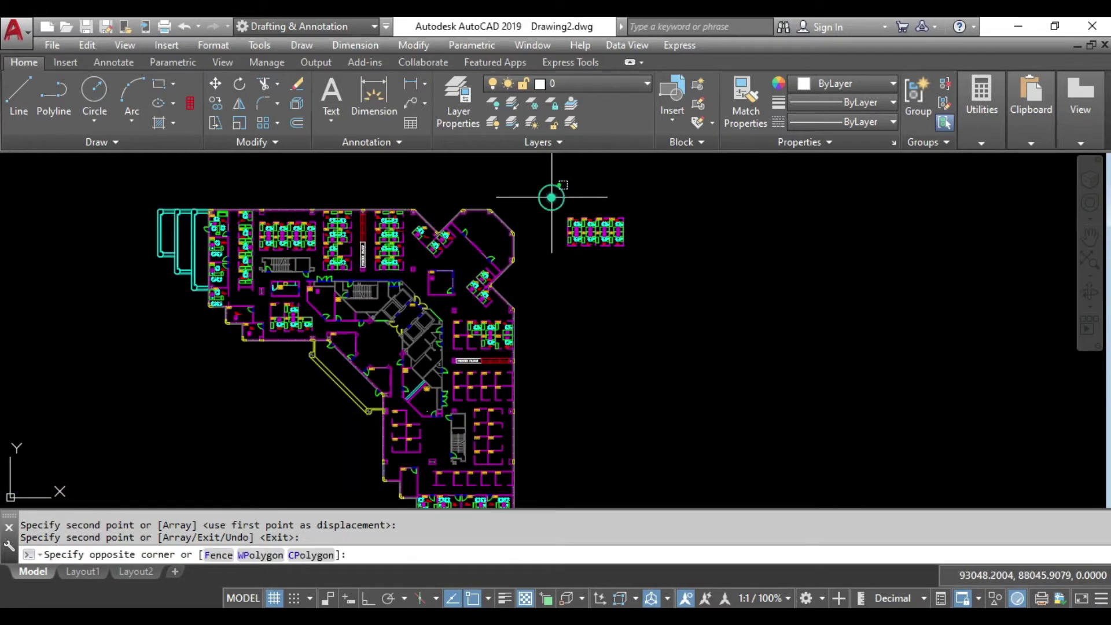
{"action": "left_click", "coordinate": [672, 276]}
{"action": "key", "text": "Delete"}
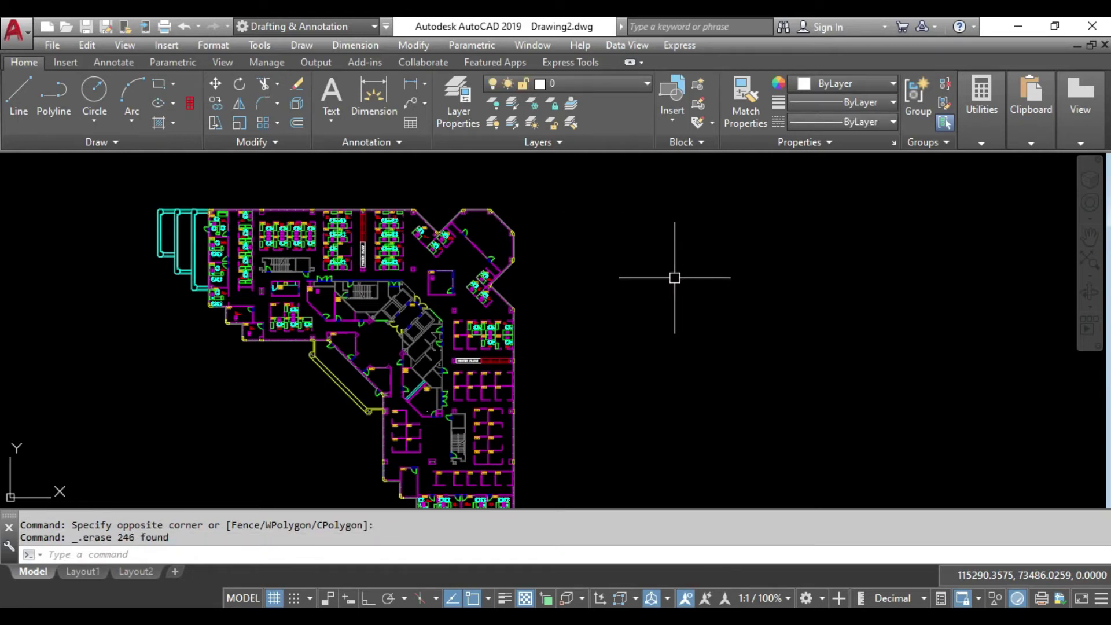
{"action": "left_click", "coordinate": [580, 295]}
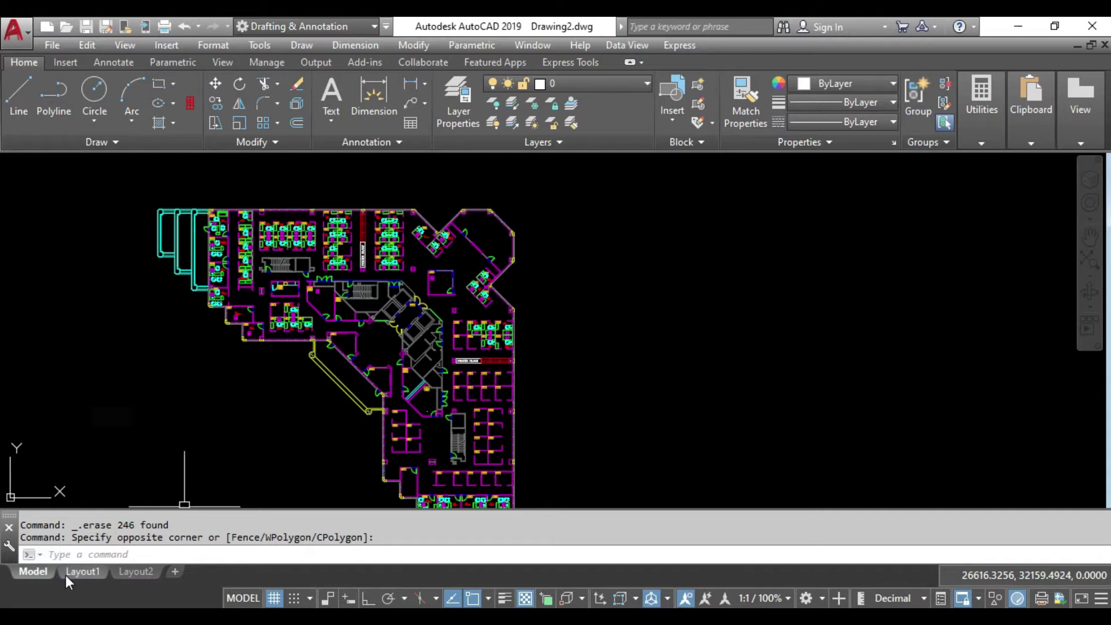
{"action": "left_click", "coordinate": [85, 572]}
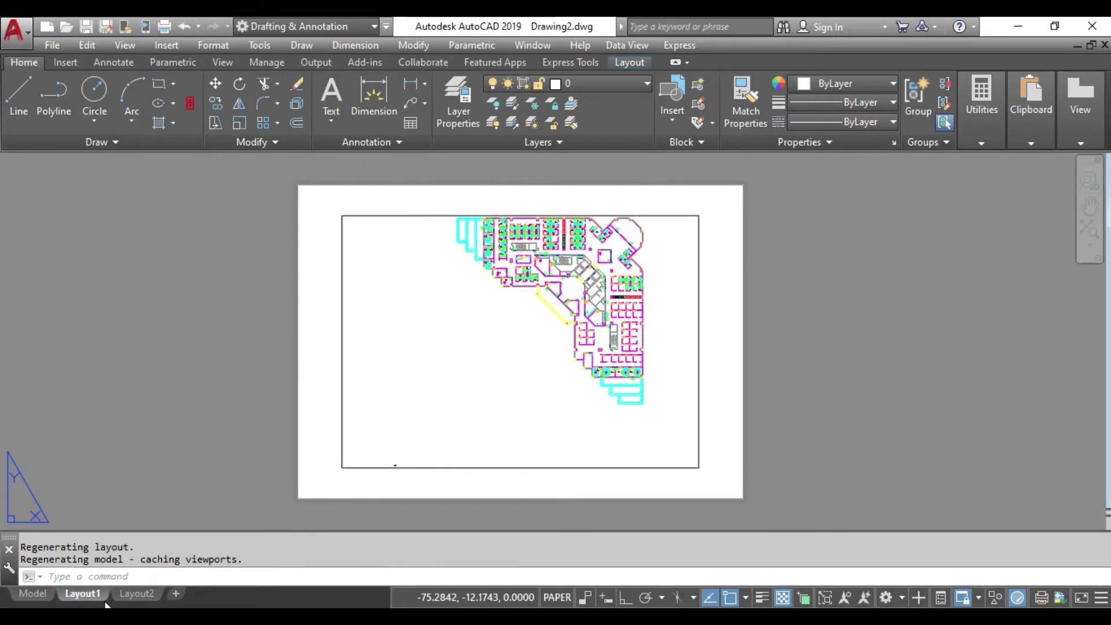
{"action": "mouse_move", "coordinate": [135, 572]}
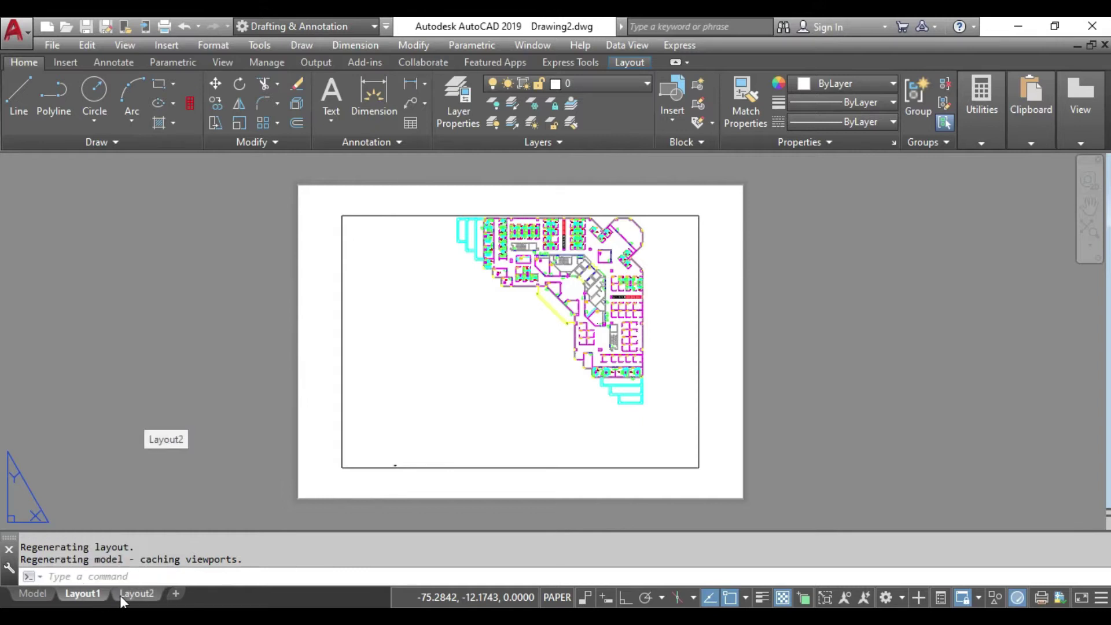
{"action": "left_click", "coordinate": [120, 595]}
{"action": "left_click", "coordinate": [78, 593]}
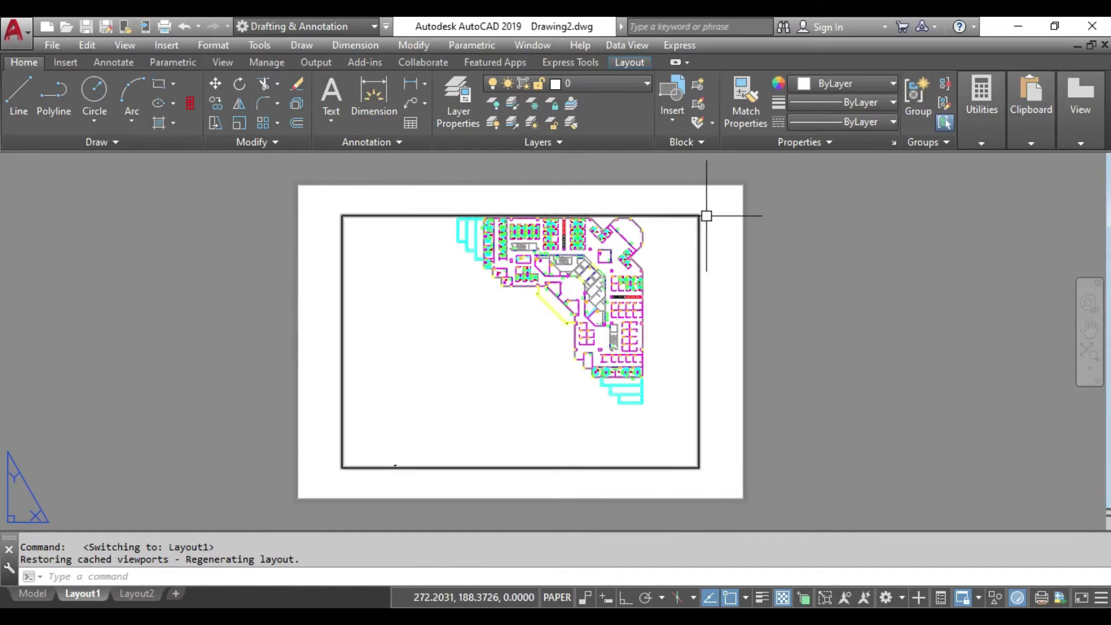
{"action": "left_click", "coordinate": [37, 593]}
{"action": "middle_click_drag", "start_coordinate": [558, 331], "coordinate": [644, 299]}
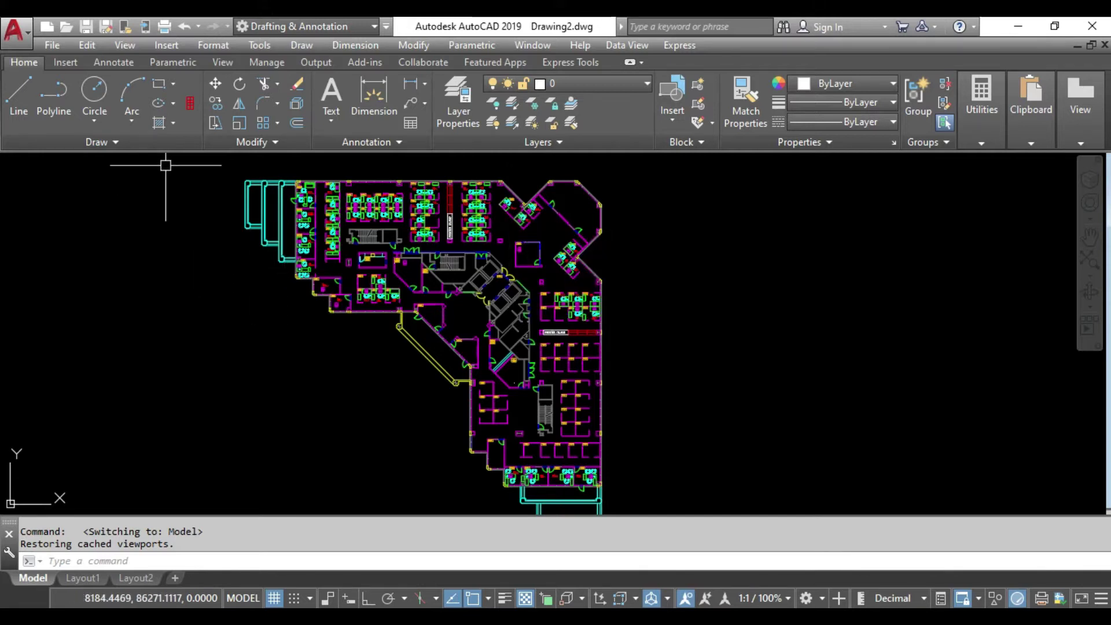
Step: Split model space into two vertical viewports and zoom the left one onto the cubicles
{"action": "left_click", "coordinate": [125, 44]}
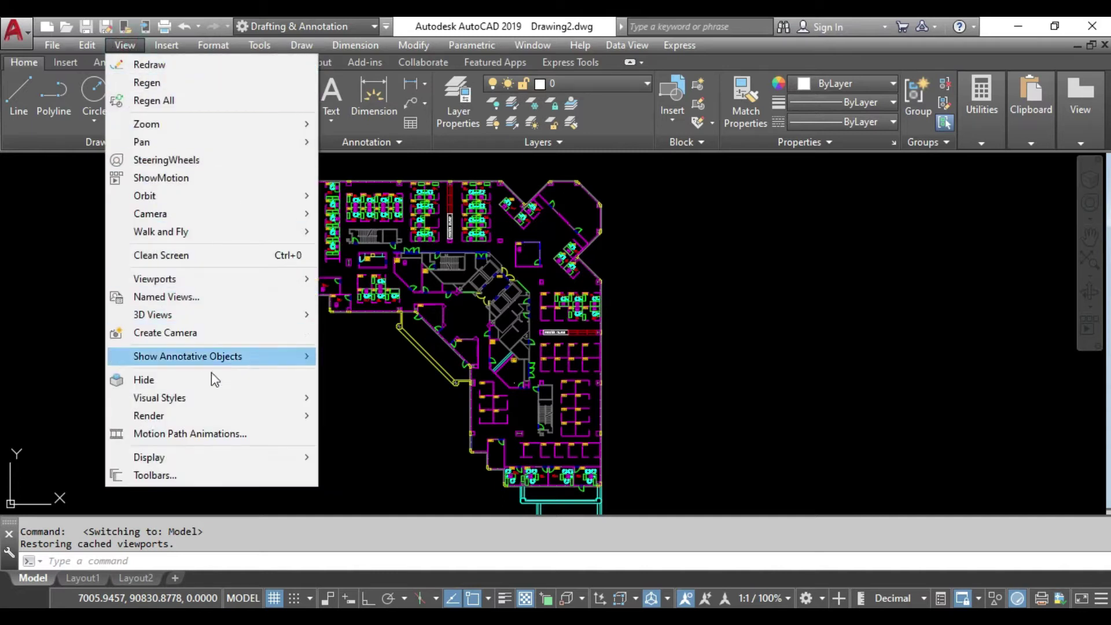
{"action": "mouse_move", "coordinate": [154, 279]}
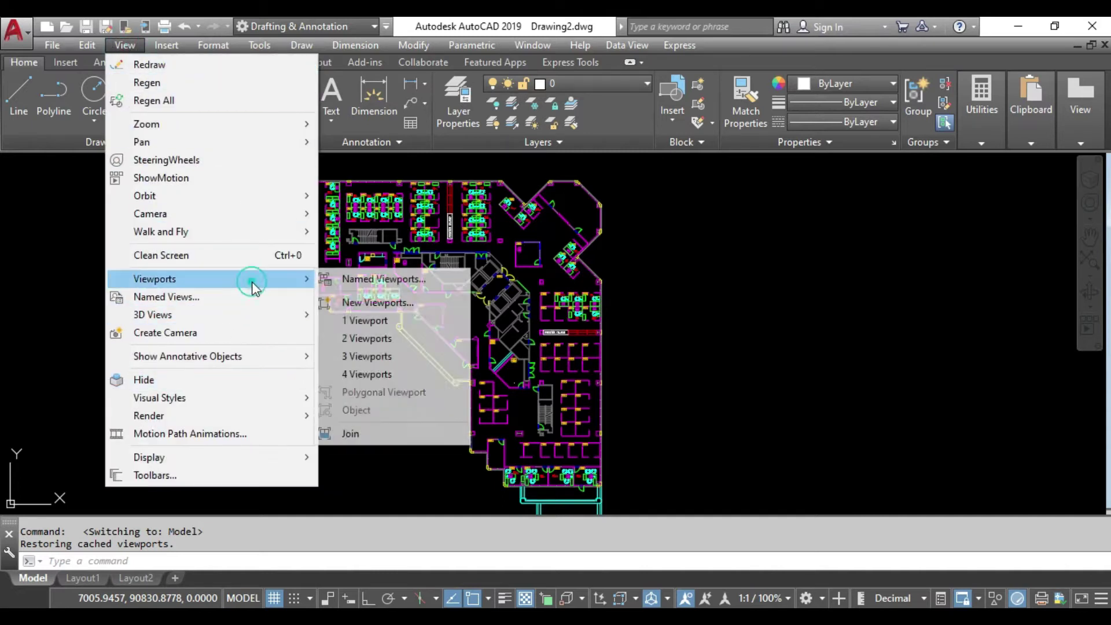
{"action": "left_click", "coordinate": [384, 340]}
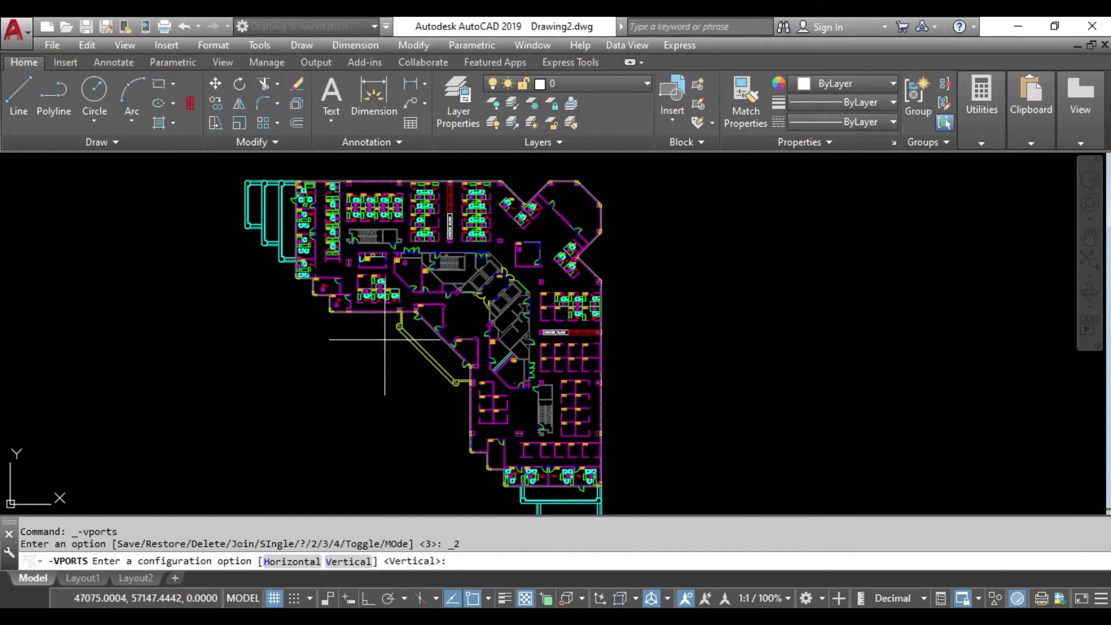
{"action": "key", "text": "Return"}
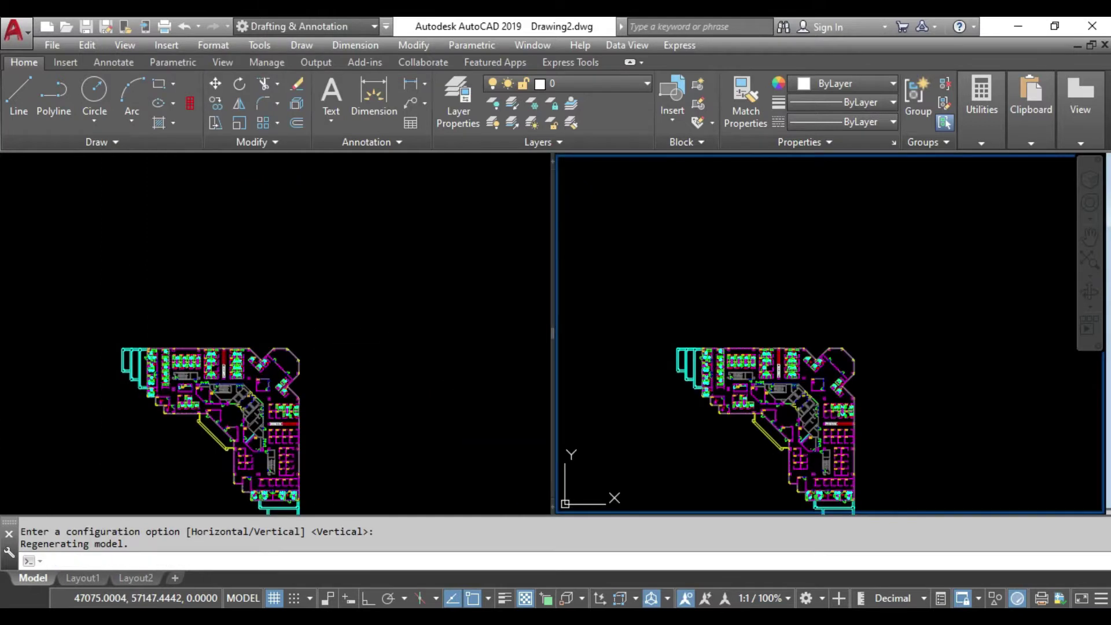
{"action": "left_click", "coordinate": [453, 310]}
{"action": "middle_click_drag", "start_coordinate": [329, 384], "coordinate": [405, 323]}
{"action": "scroll", "coordinate": [382, 315], "scroll_direction": "up", "scroll_amount": 5}
{"action": "scroll", "coordinate": [284, 285], "scroll_direction": "up", "scroll_amount": 2}
{"action": "scroll", "coordinate": [257, 283], "scroll_direction": "up", "scroll_amount": 1}
{"action": "scroll", "coordinate": [257, 283], "scroll_direction": "up", "scroll_amount": 1}
{"action": "middle_click_drag", "start_coordinate": [264, 318], "coordinate": [388, 312]}
Step: Frame the whole plan in the right viewport and bring up the plot settings
{"action": "left_click", "coordinate": [721, 387]}
{"action": "scroll", "coordinate": [728, 331], "scroll_direction": "up", "scroll_amount": 2}
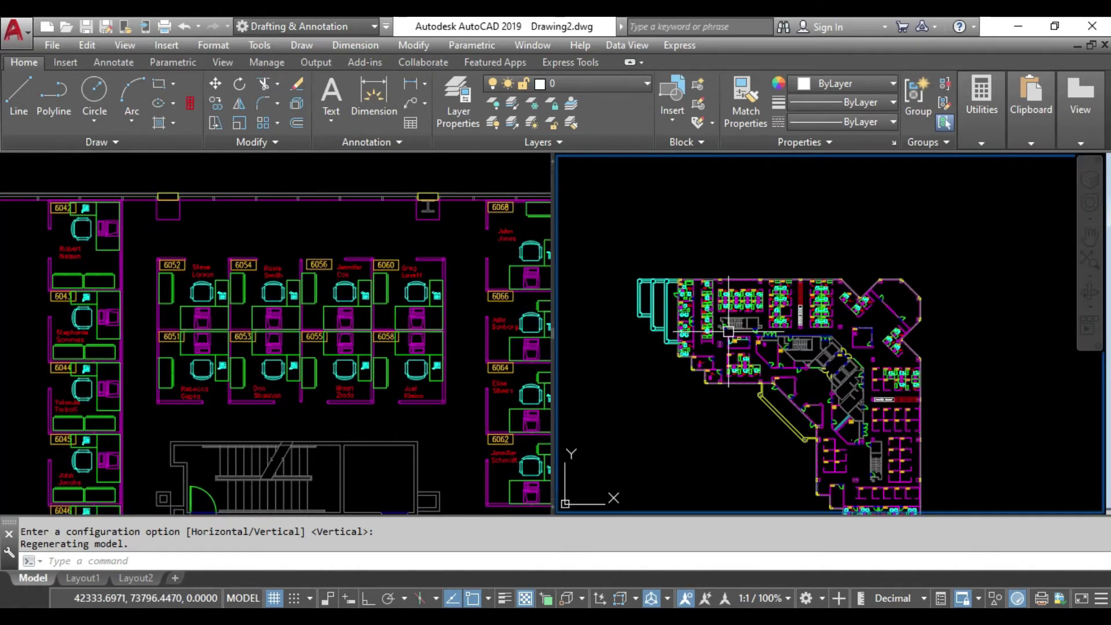
{"action": "middle_click_drag", "start_coordinate": [729, 331], "coordinate": [733, 295]}
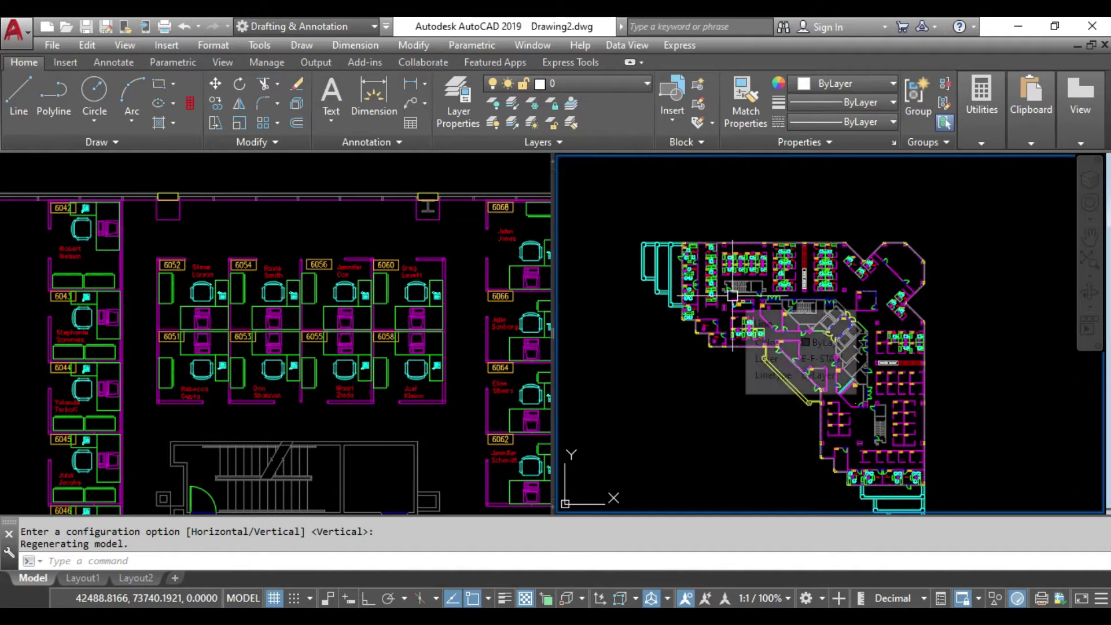
{"action": "key", "text": "ctrl+p"}
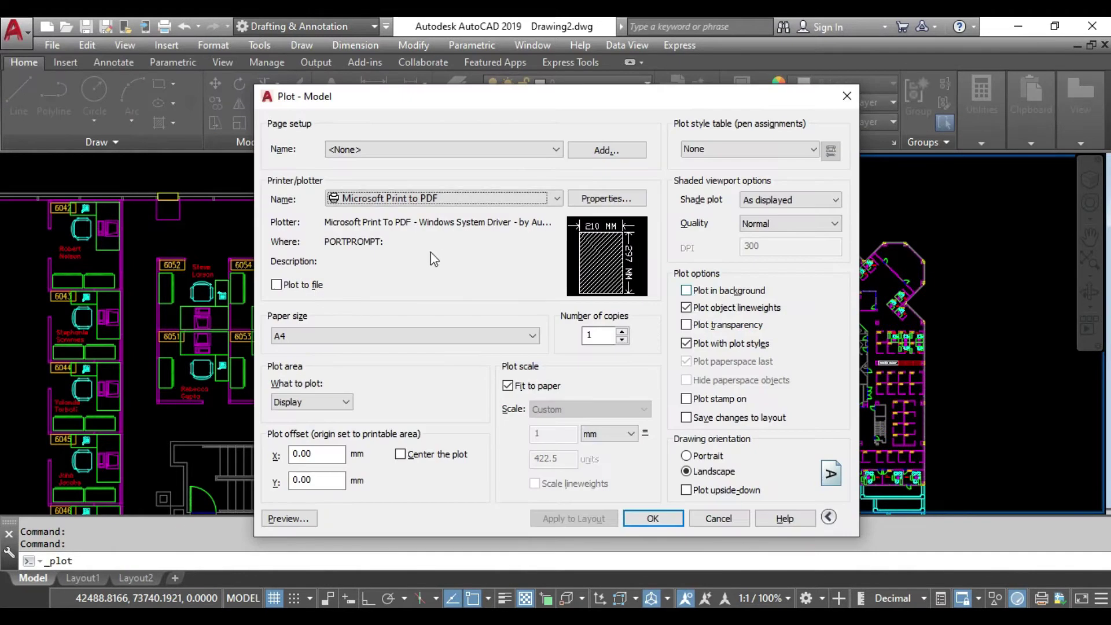
Step: Centre the plot on the A4 sheet, preview it, and close Plot without printing
{"action": "left_click", "coordinate": [399, 453]}
{"action": "left_click", "coordinate": [287, 518]}
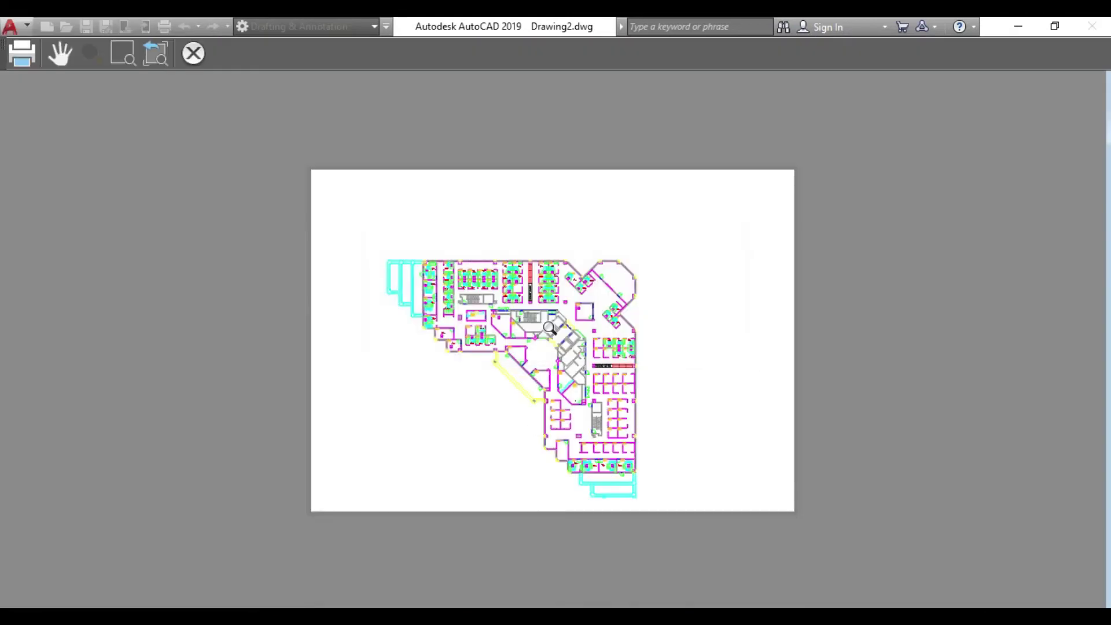
{"action": "left_click", "coordinate": [197, 51]}
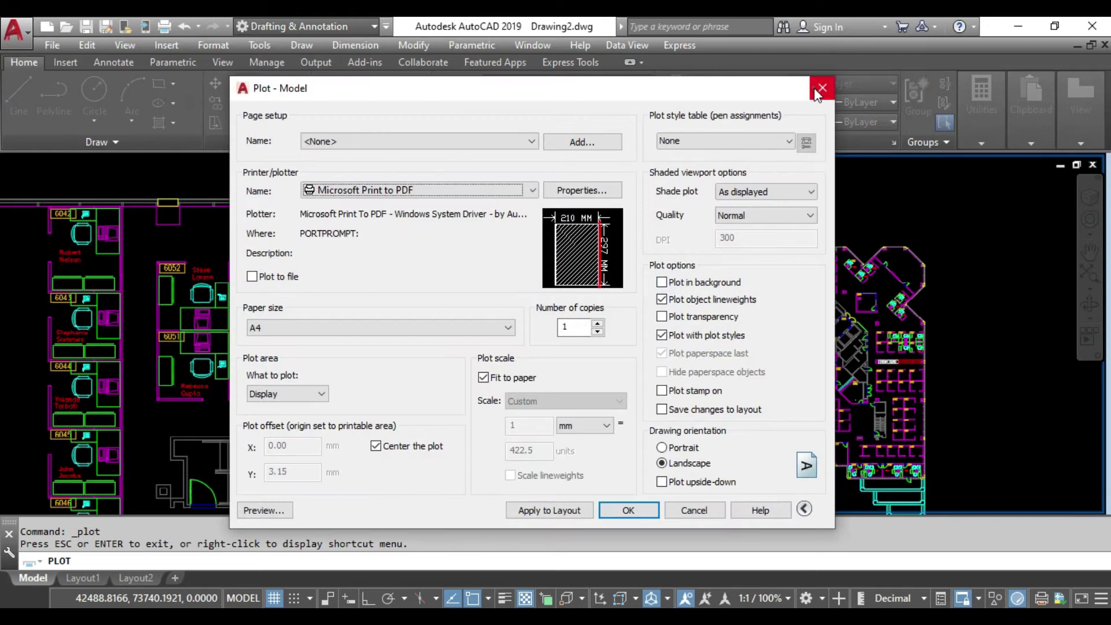
{"action": "left_click", "coordinate": [821, 88]}
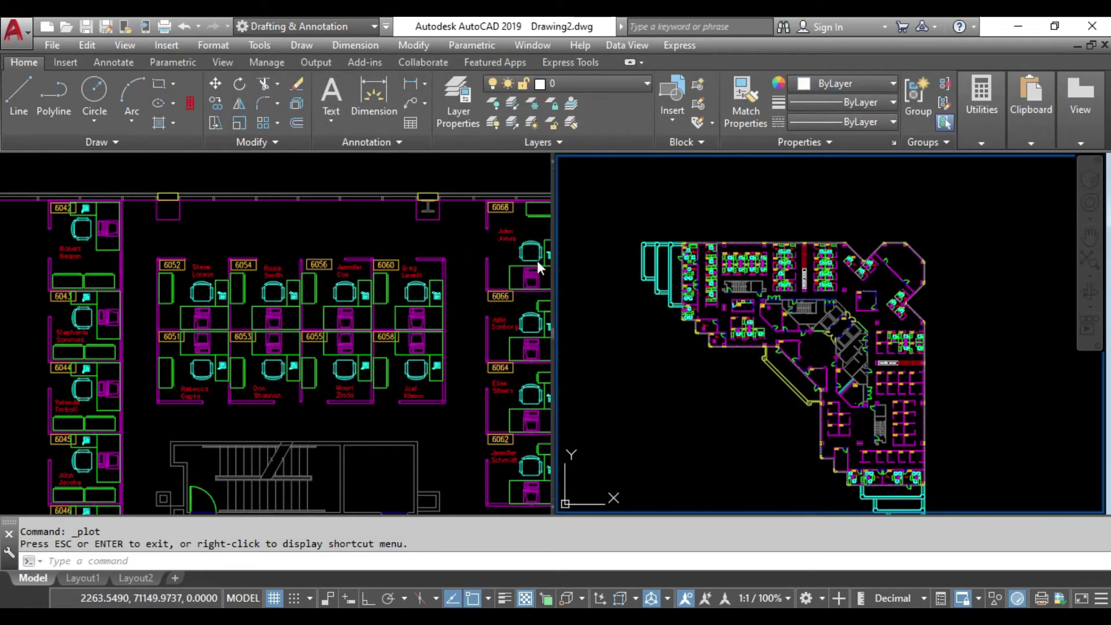
{"action": "left_click", "coordinate": [481, 261]}
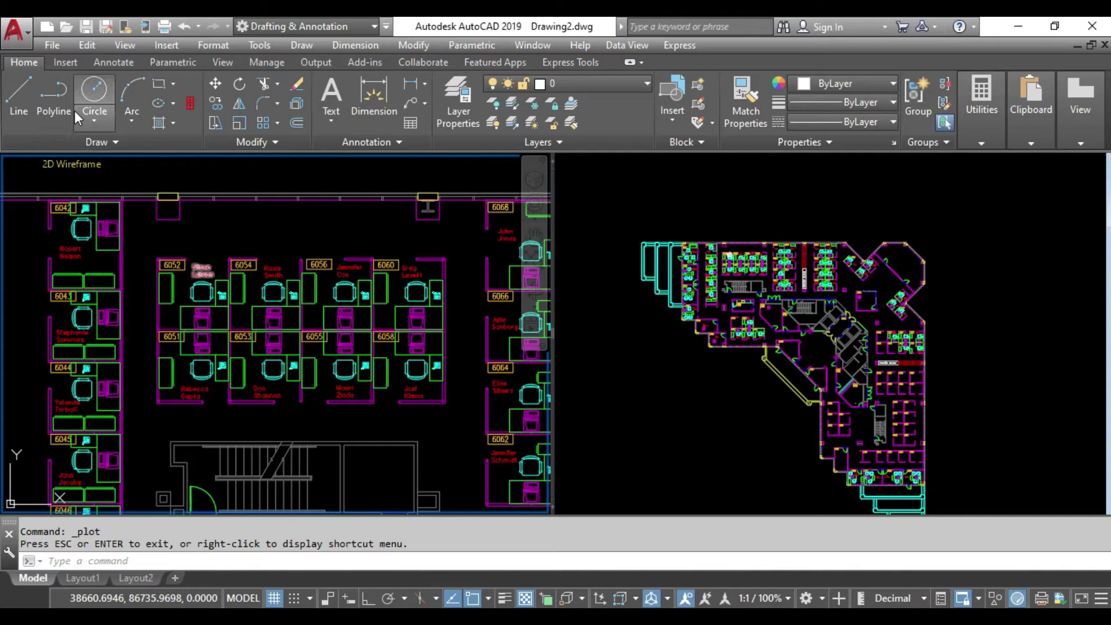
Step: Restore a single viewport and pan and zoom out until the entire office plan shows
{"action": "left_click", "coordinate": [53, 45]}
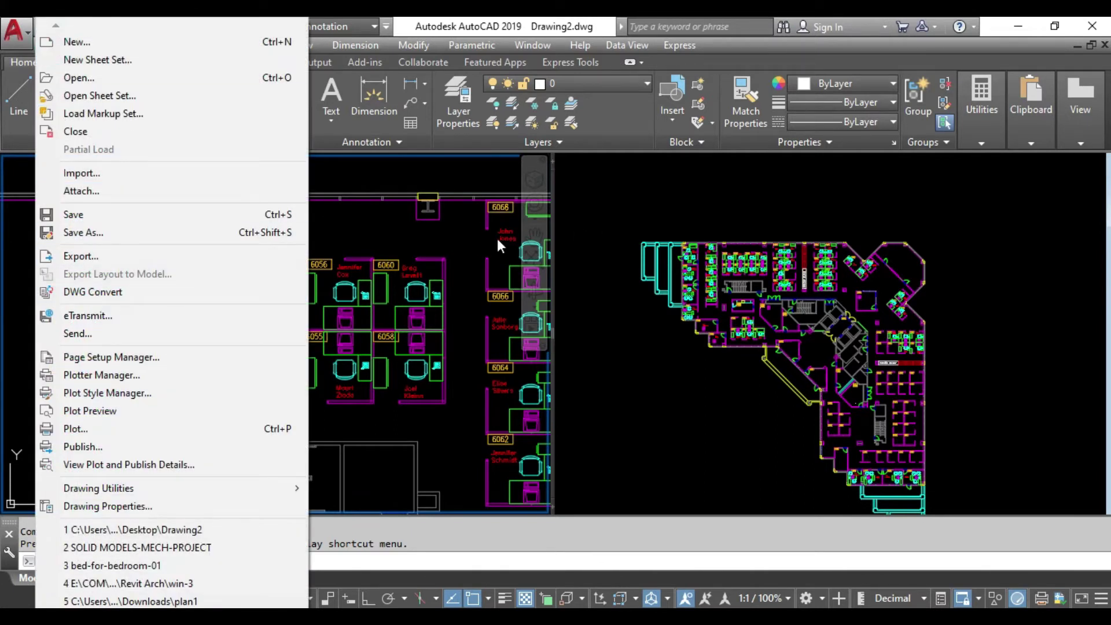
{"action": "left_click", "coordinate": [437, 243]}
{"action": "left_click", "coordinate": [125, 45]}
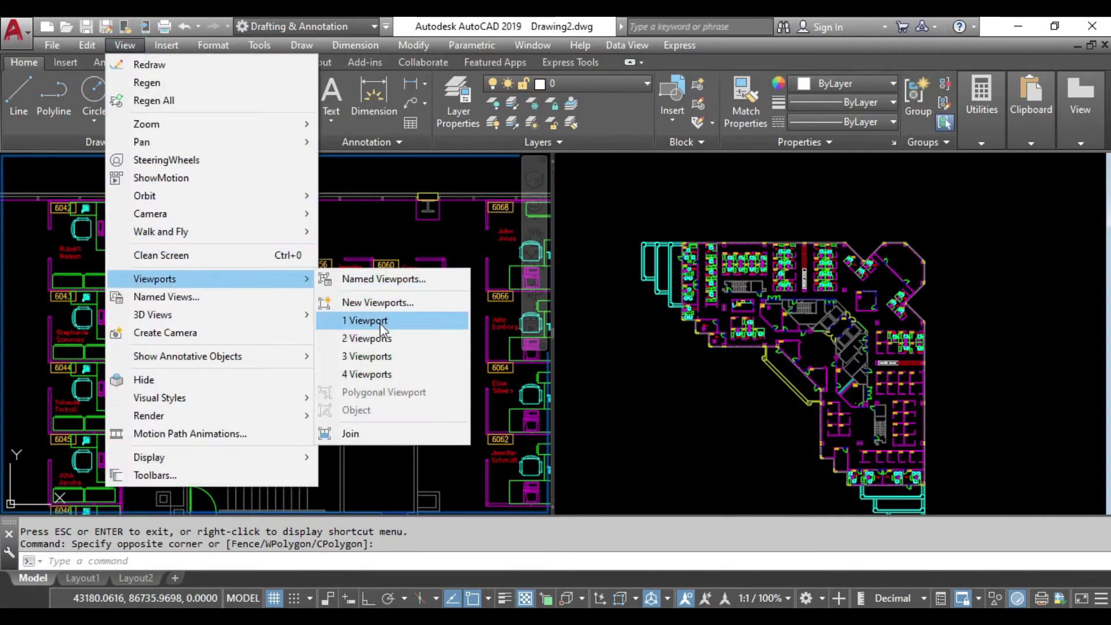
{"action": "mouse_move", "coordinate": [155, 278]}
{"action": "left_click", "coordinate": [379, 318]}
{"action": "scroll", "coordinate": [551, 292], "scroll_direction": "down", "scroll_amount": 5}
{"action": "middle_click_drag", "start_coordinate": [551, 243], "coordinate": [520, 208]}
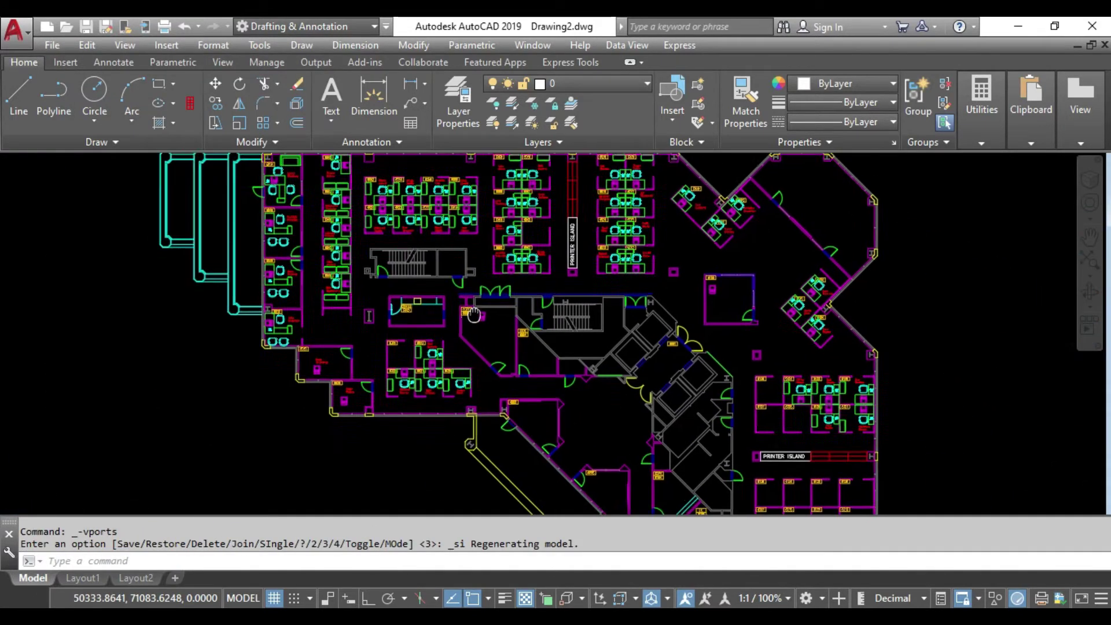
{"action": "scroll", "coordinate": [492, 203], "scroll_direction": "down", "scroll_amount": 3}
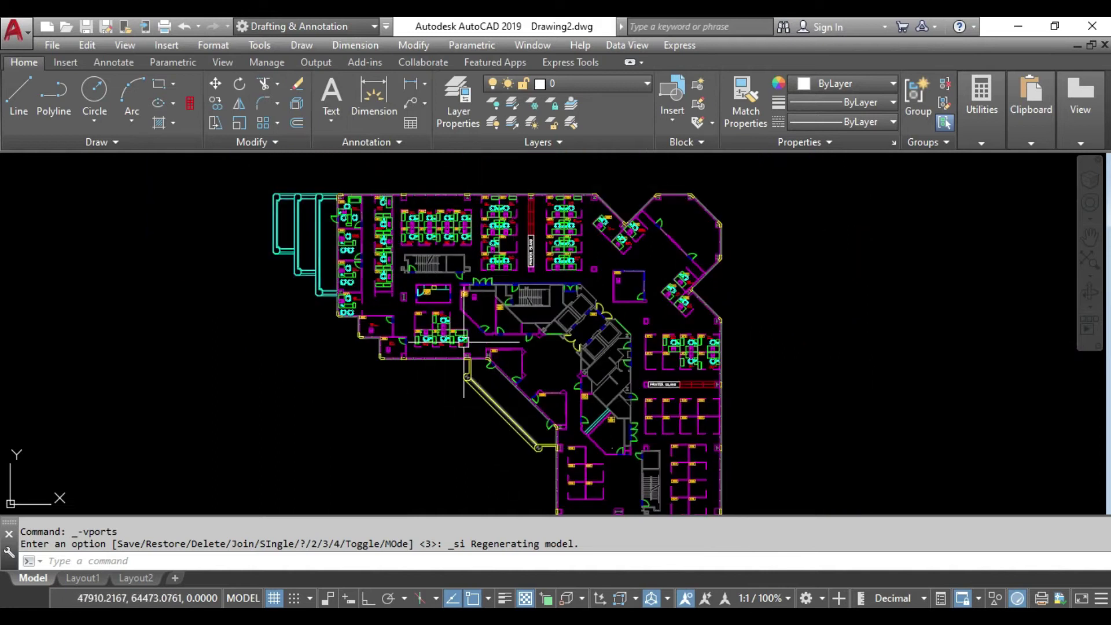
{"action": "mouse_move", "coordinate": [528, 447]}
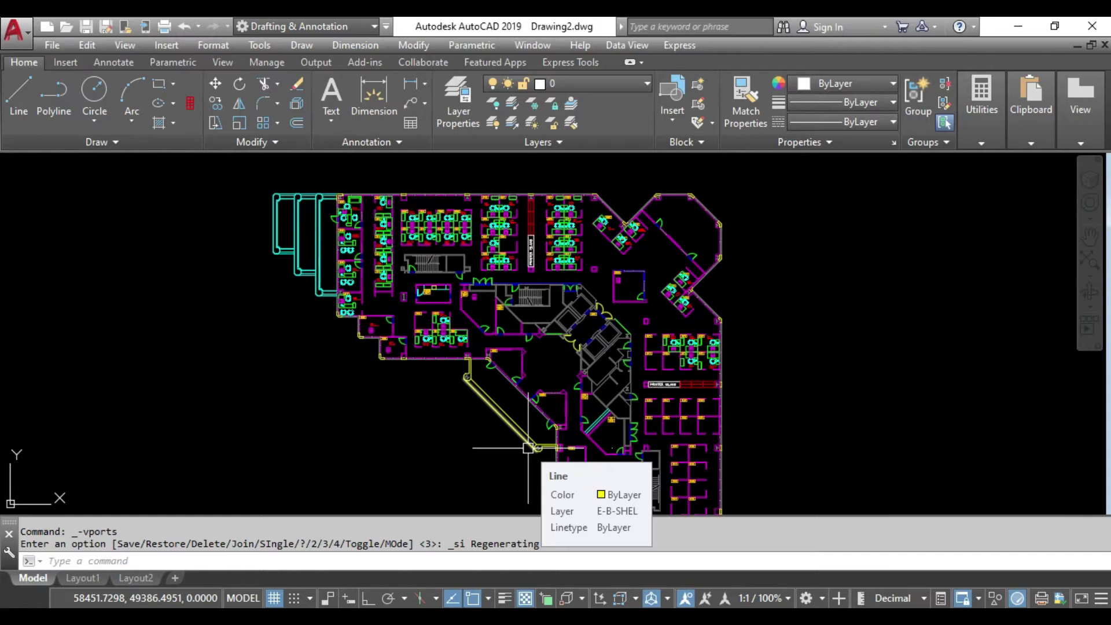
{"action": "middle_click_drag", "start_coordinate": [527, 448], "coordinate": [491, 439]}
{"action": "scroll", "coordinate": [447, 378], "scroll_direction": "down", "scroll_amount": 1}
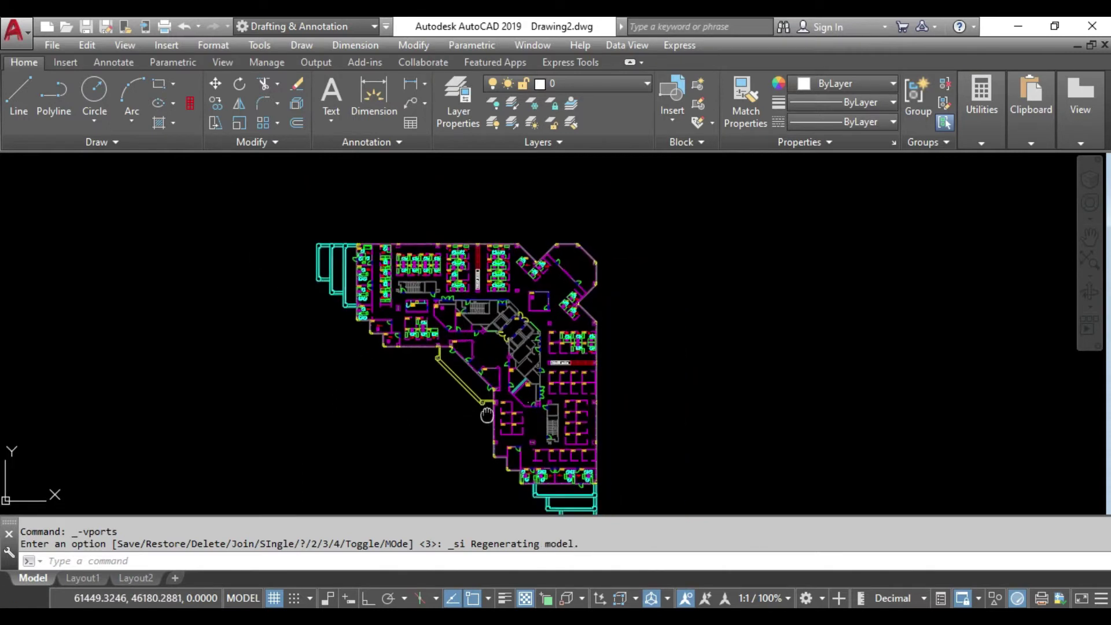
{"action": "scroll", "coordinate": [447, 378], "scroll_direction": "down", "scroll_amount": 1}
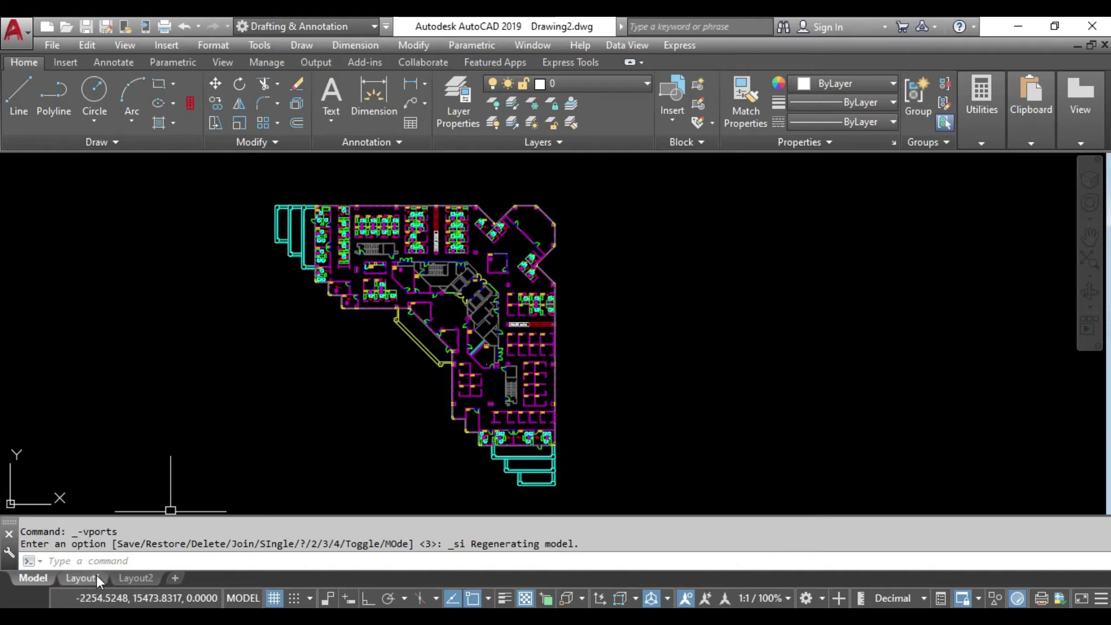
Step: On Layout1, zoom the viewport onto the eight-cubicle block, then bring up its plot settings
{"action": "left_click", "coordinate": [81, 578]}
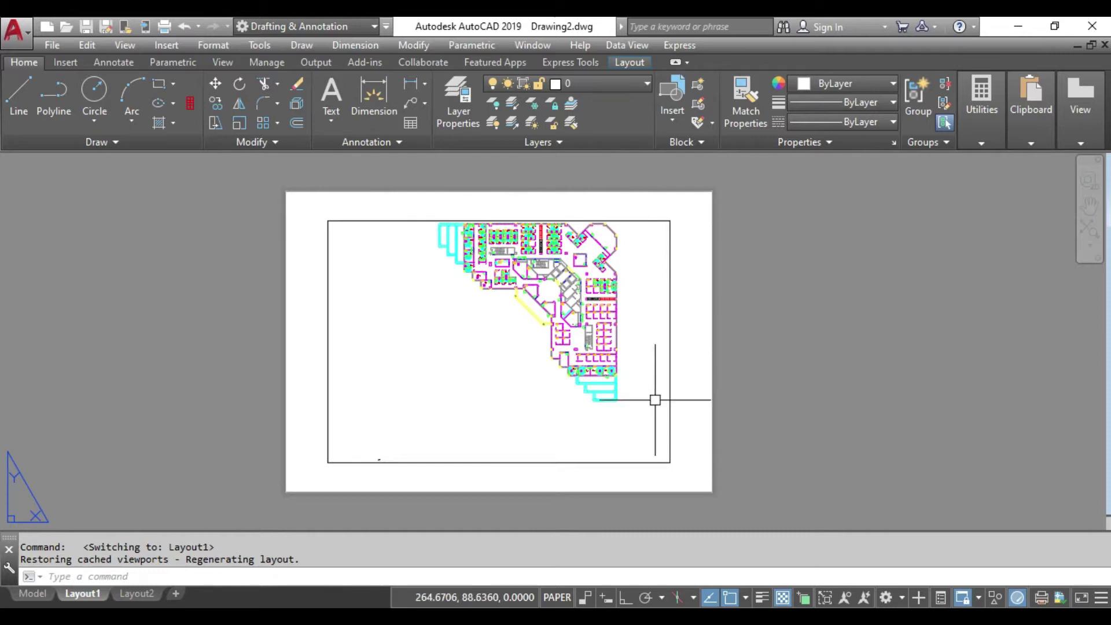
{"action": "double_click", "coordinate": [467, 319]}
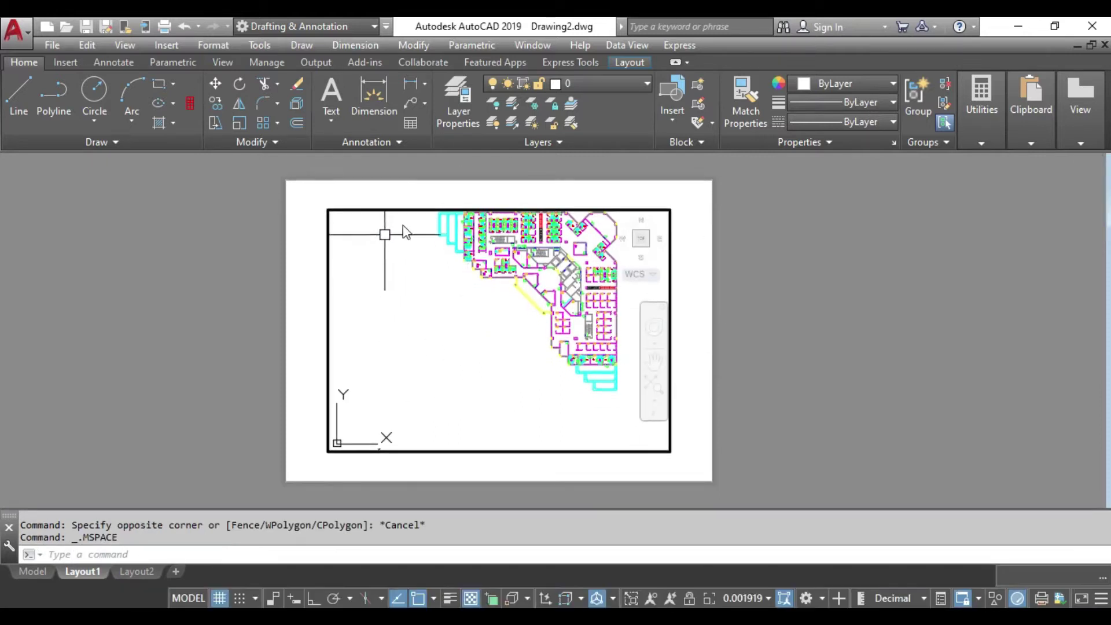
{"action": "scroll", "coordinate": [457, 370], "scroll_direction": "up", "scroll_amount": 2}
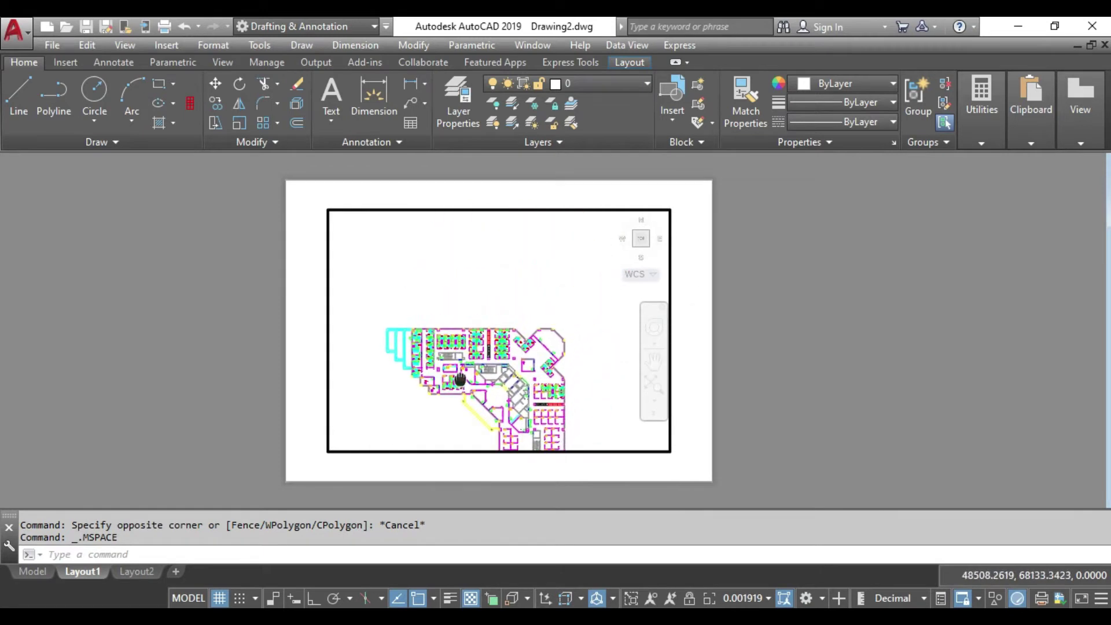
{"action": "scroll", "coordinate": [445, 340], "scroll_direction": "up", "scroll_amount": 2}
{"action": "scroll", "coordinate": [446, 336], "scroll_direction": "up", "scroll_amount": 2}
{"action": "scroll", "coordinate": [445, 333], "scroll_direction": "up", "scroll_amount": 2}
{"action": "scroll", "coordinate": [462, 316], "scroll_direction": "up", "scroll_amount": 2}
{"action": "middle_click_drag", "start_coordinate": [459, 334], "coordinate": [455, 324]}
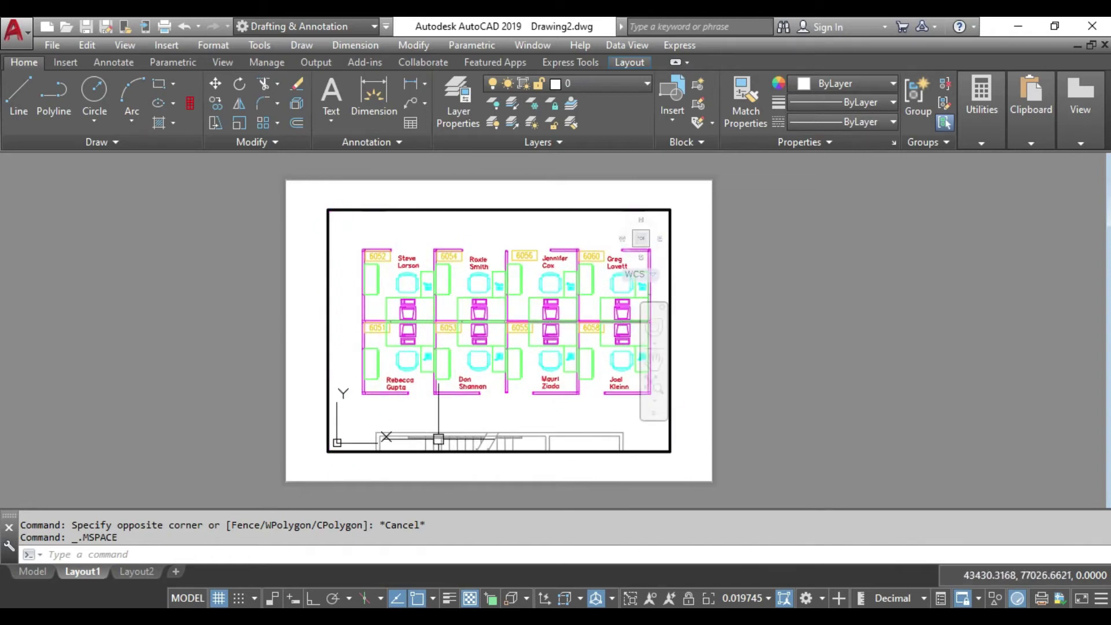
{"action": "double_click", "coordinate": [698, 236]}
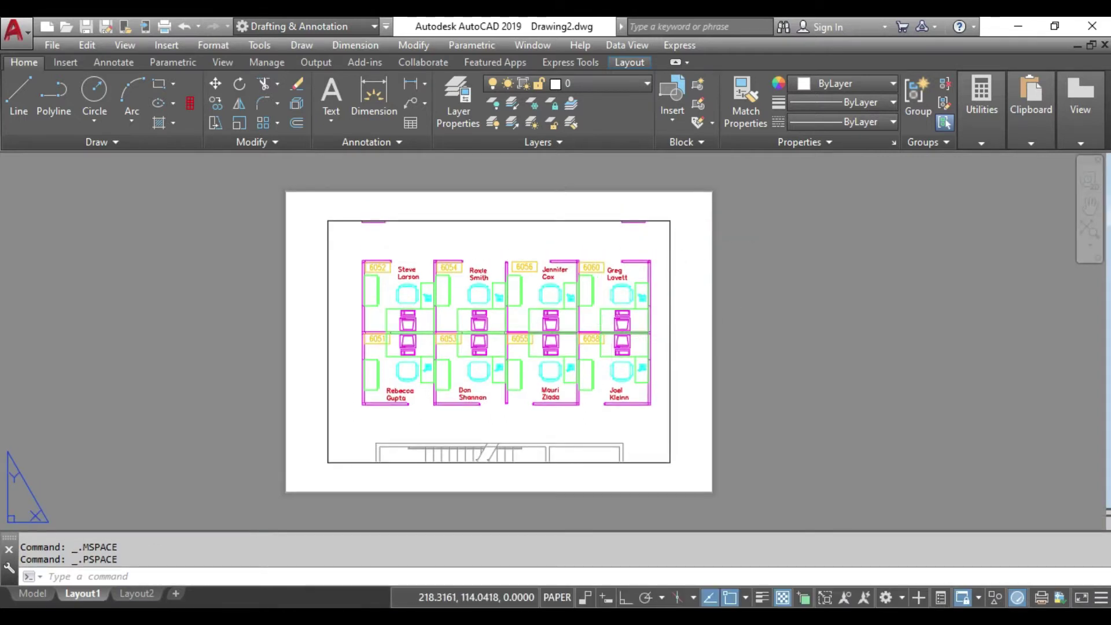
{"action": "key", "text": "ctrl+p"}
Step: Preview the Layout1 print, cancel plotting, and grab the viewport's corner grip to shrink it
{"action": "left_click", "coordinate": [303, 517]}
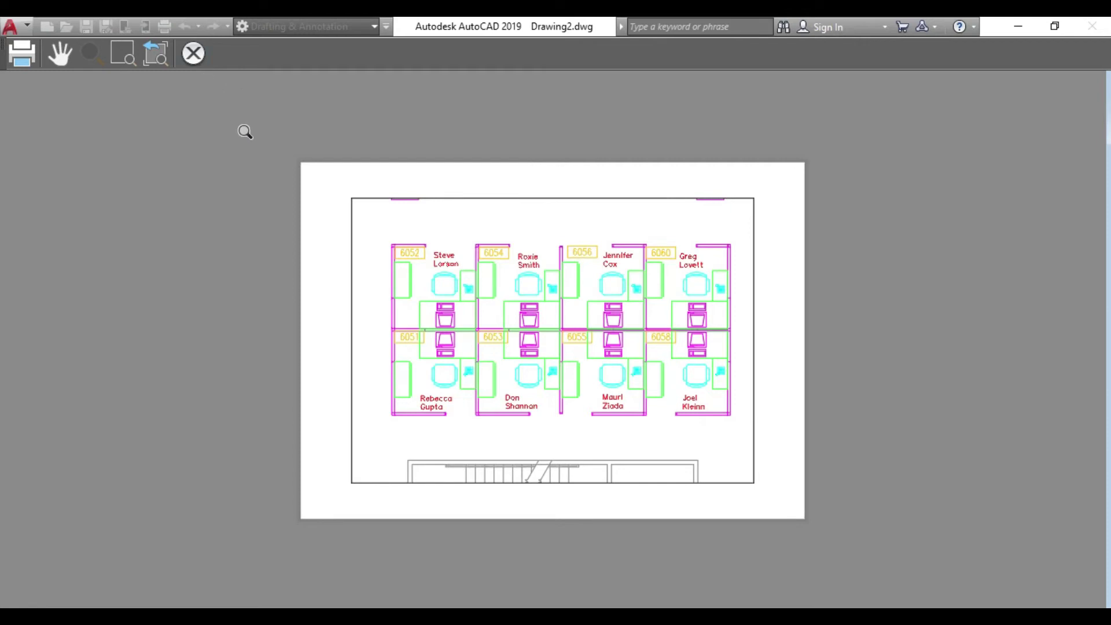
{"action": "key", "text": "Escape"}
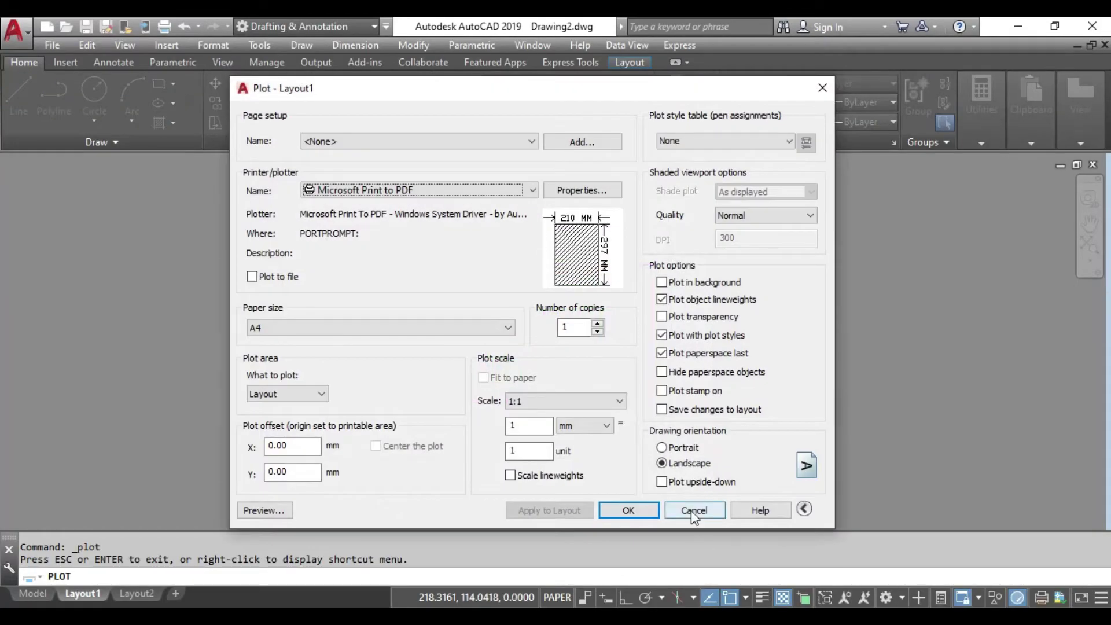
{"action": "left_click", "coordinate": [692, 510]}
{"action": "left_click", "coordinate": [669, 460]}
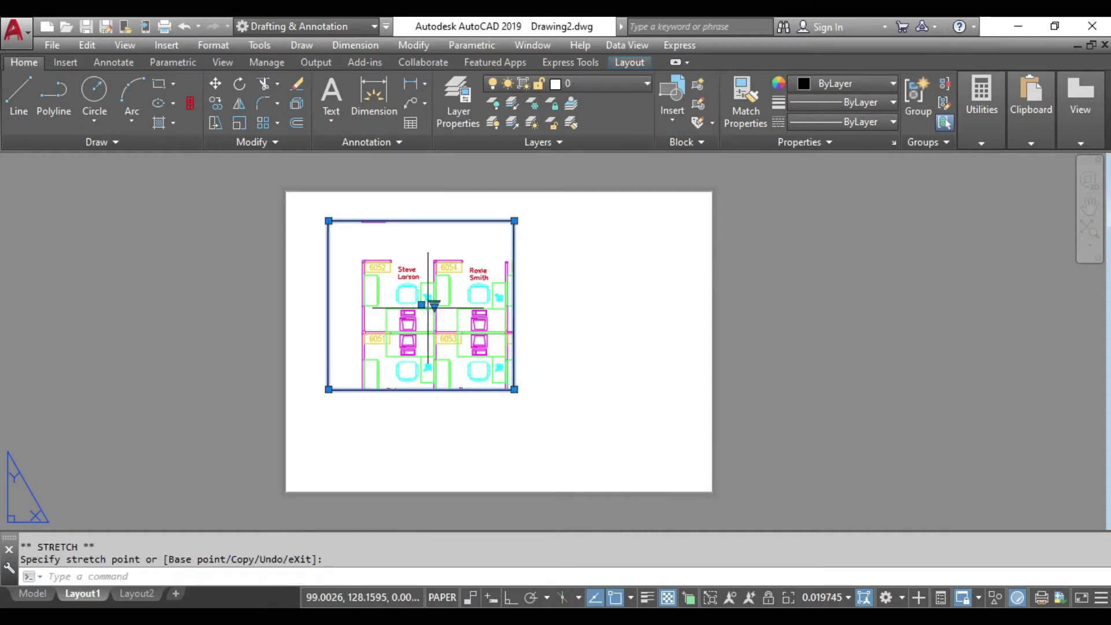
Step: Zoom out inside the shrunken viewport so more surrounding cubicles show
{"action": "key", "text": "Escape"}
{"action": "double_click", "coordinate": [427, 298]}
{"action": "scroll", "coordinate": [427, 292], "scroll_direction": "down", "scroll_amount": 2}
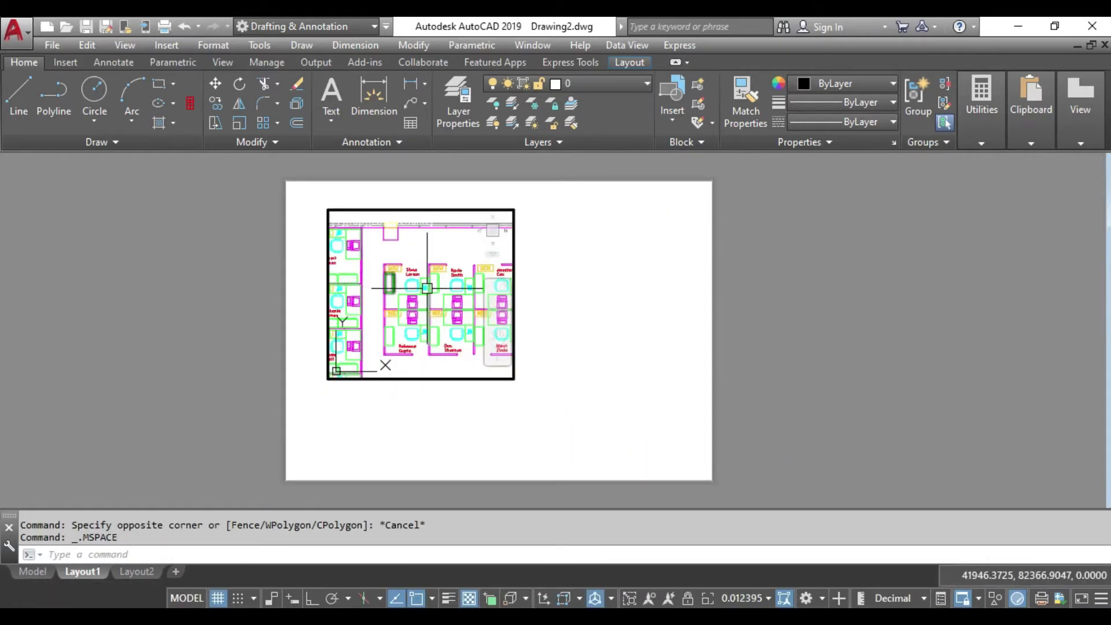
{"action": "double_click", "coordinate": [590, 269]}
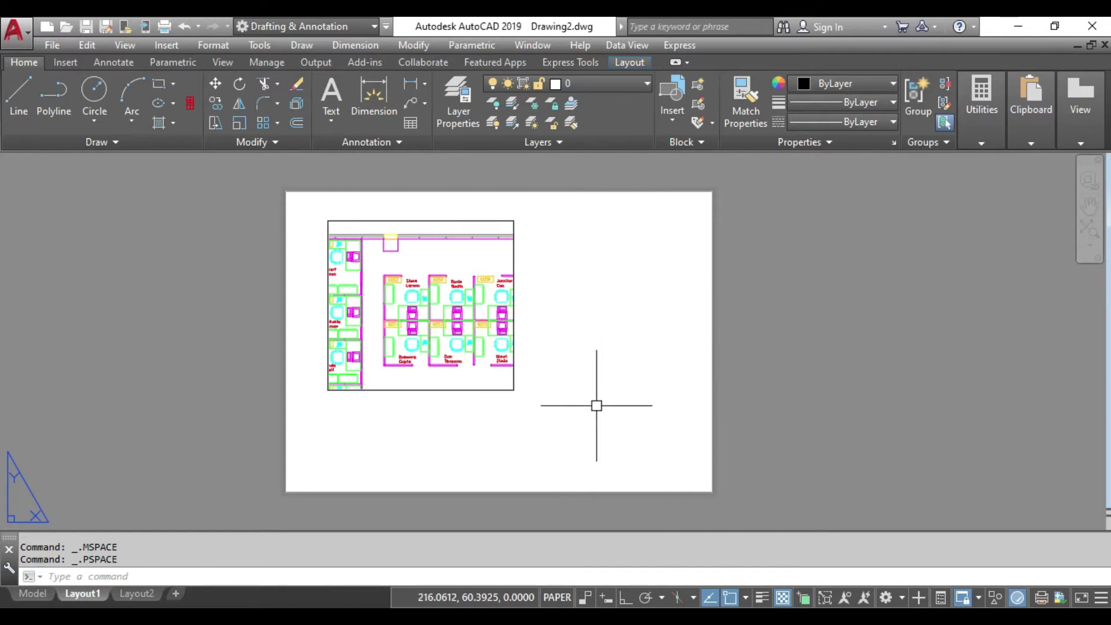
Step: Delete the Layout1 viewport, then undo to bring it back
{"action": "left_click", "coordinate": [595, 422]}
{"action": "left_click", "coordinate": [482, 344]}
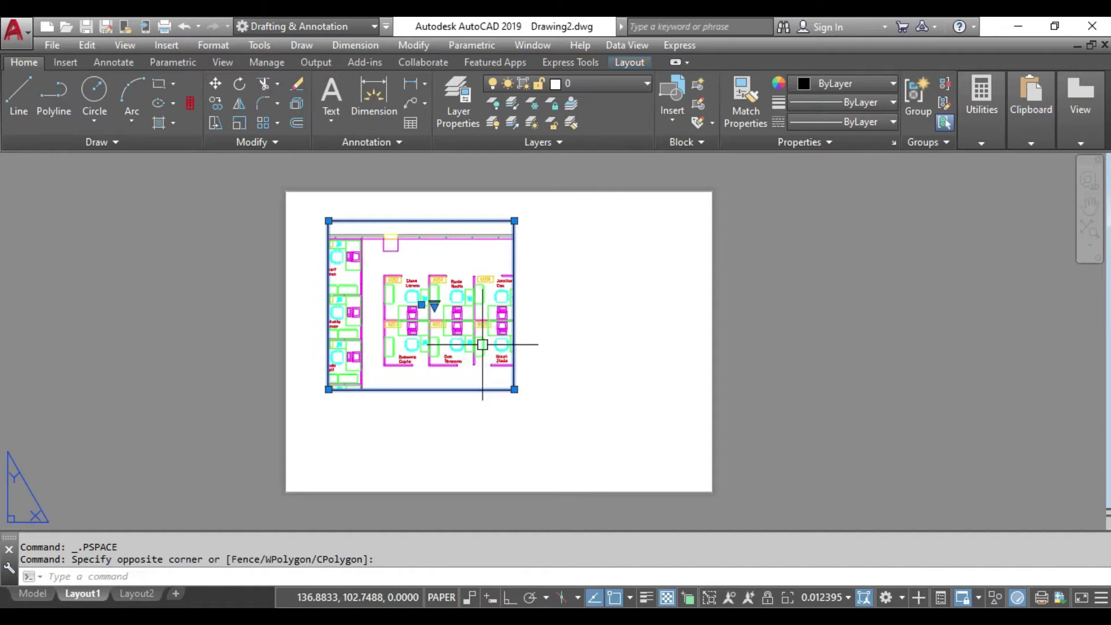
{"action": "key", "text": "Escape"}
{"action": "left_click", "coordinate": [557, 417]}
{"action": "left_click", "coordinate": [503, 377]}
{"action": "key", "text": "Delete"}
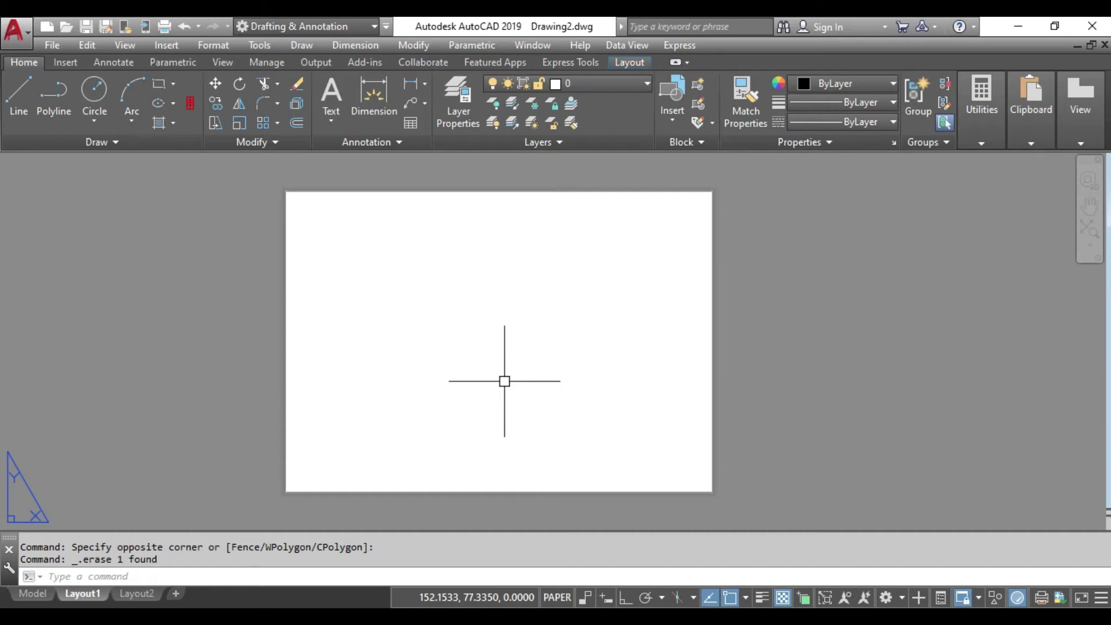
{"action": "key", "text": "ctrl+z"}
Step: Inside the viewport, crossing-select and erase the leftmost cubicle column
{"action": "double_click", "coordinate": [446, 323]}
{"action": "left_click", "coordinate": [429, 366]}
{"action": "left_click", "coordinate": [374, 254]}
{"action": "key", "text": "Delete"}
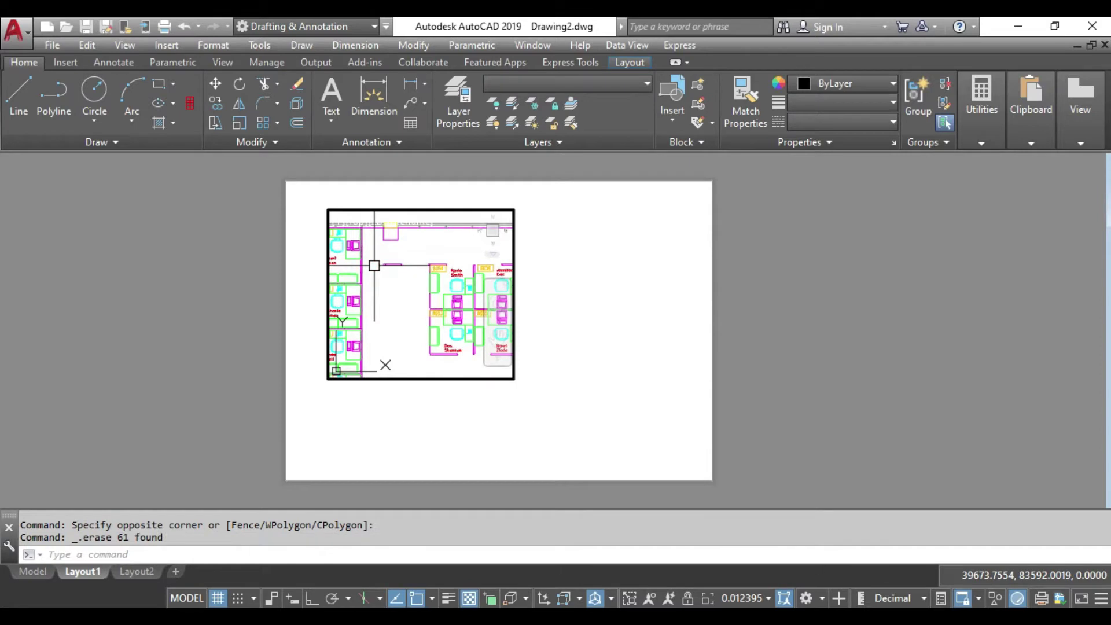
{"action": "double_click", "coordinate": [461, 427]}
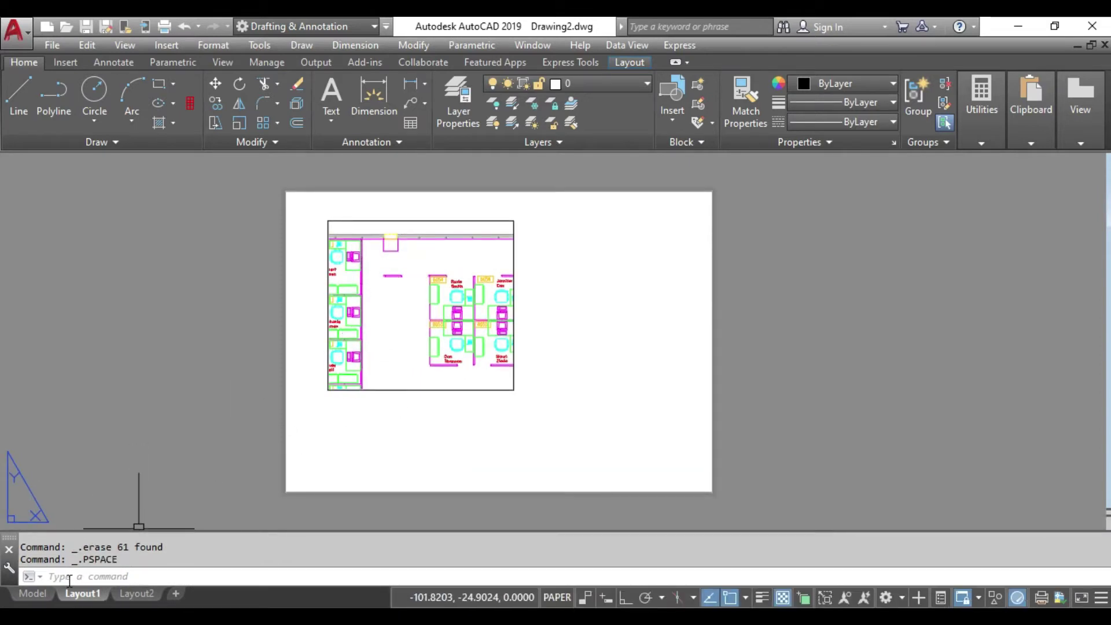
Step: Check the plan in Model space, then undo twice to restore the erased cubicle column
{"action": "left_click", "coordinate": [42, 595]}
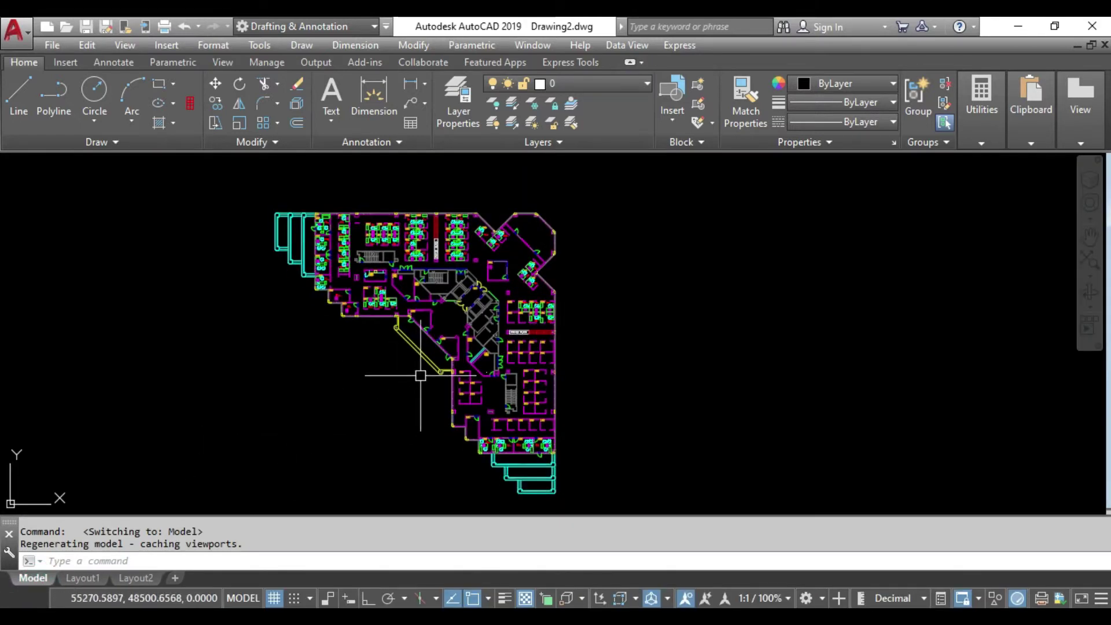
{"action": "scroll", "coordinate": [436, 209], "scroll_direction": "up", "scroll_amount": 5}
{"action": "scroll", "coordinate": [398, 296], "scroll_direction": "up", "scroll_amount": 3}
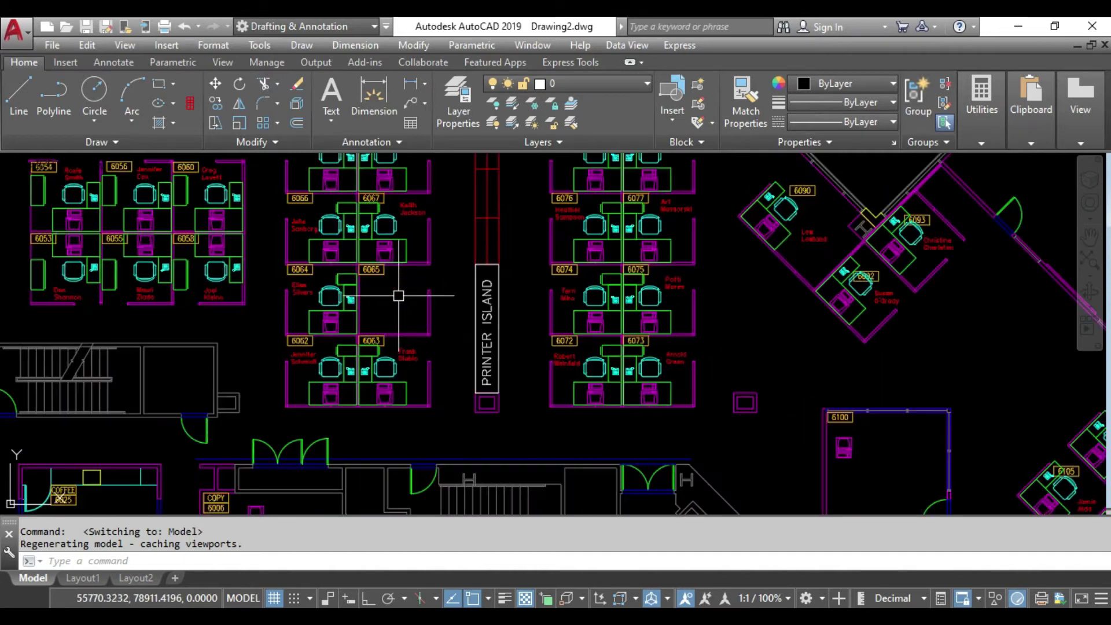
{"action": "scroll", "coordinate": [400, 296], "scroll_direction": "down", "scroll_amount": 5}
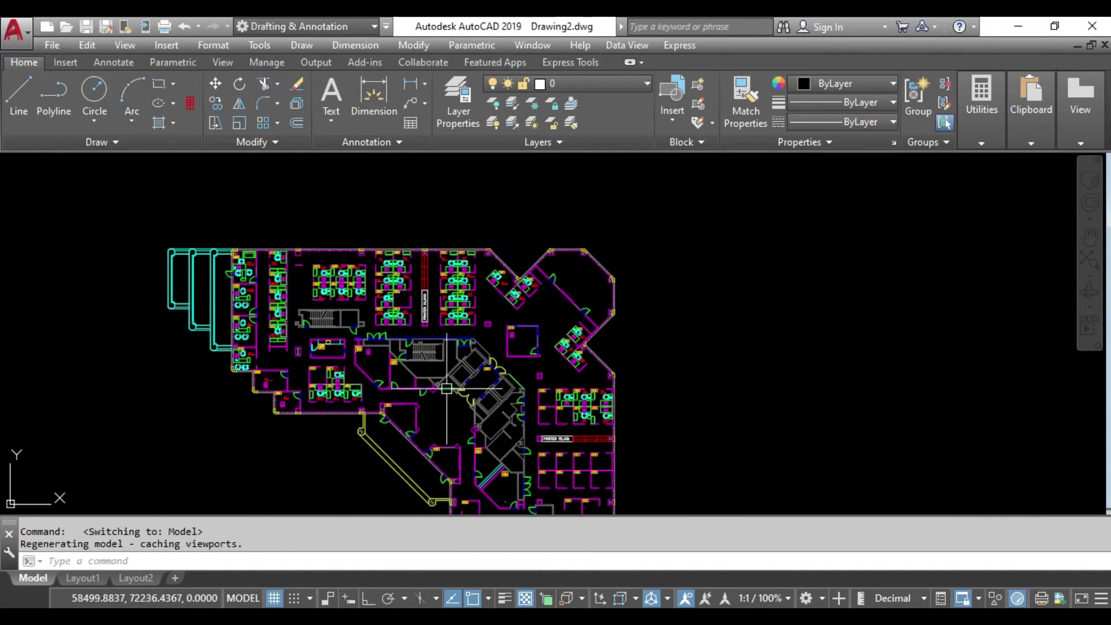
{"action": "middle_click_drag", "start_coordinate": [464, 424], "coordinate": [444, 304]}
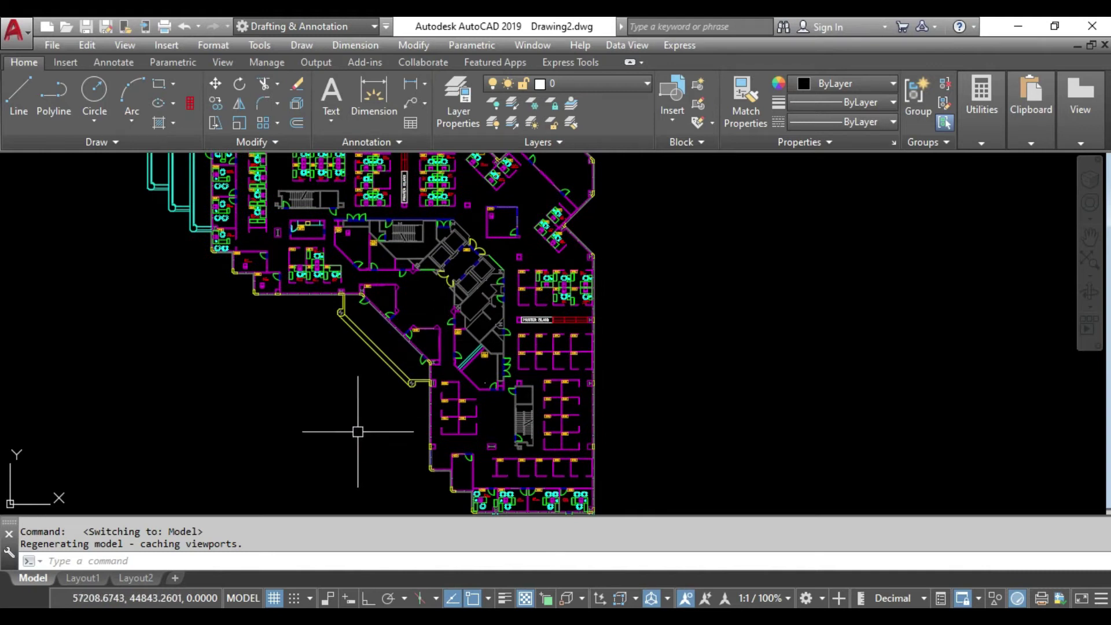
{"action": "key", "text": "ctrl+z"}
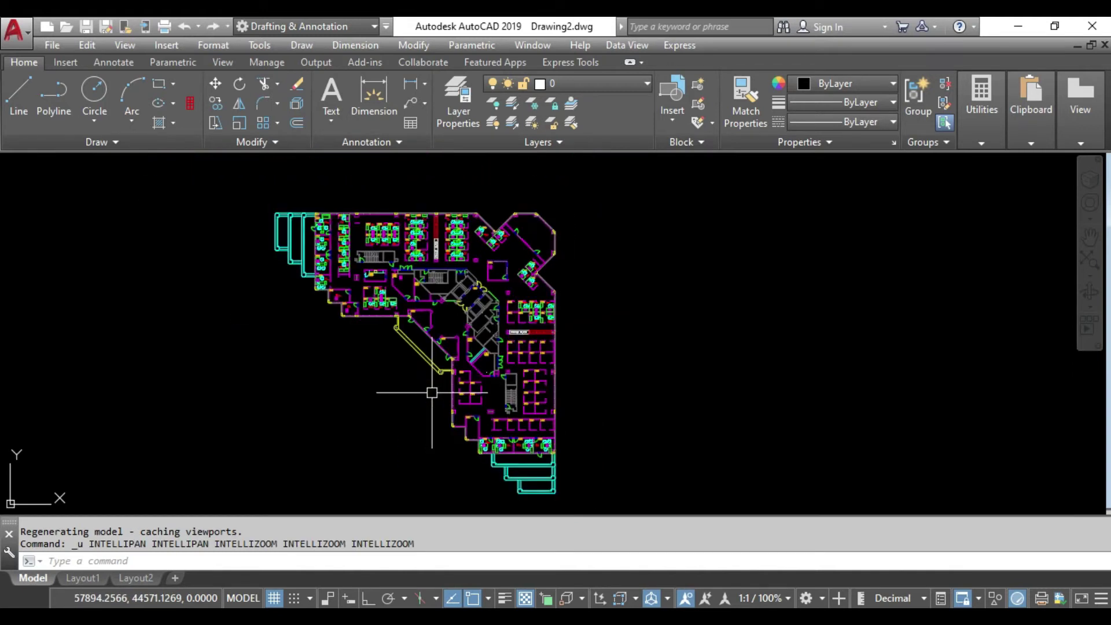
{"action": "key", "text": "ctrl+z"}
{"action": "key", "text": "ctrl+z"}
{"action": "left_click", "coordinate": [575, 387]}
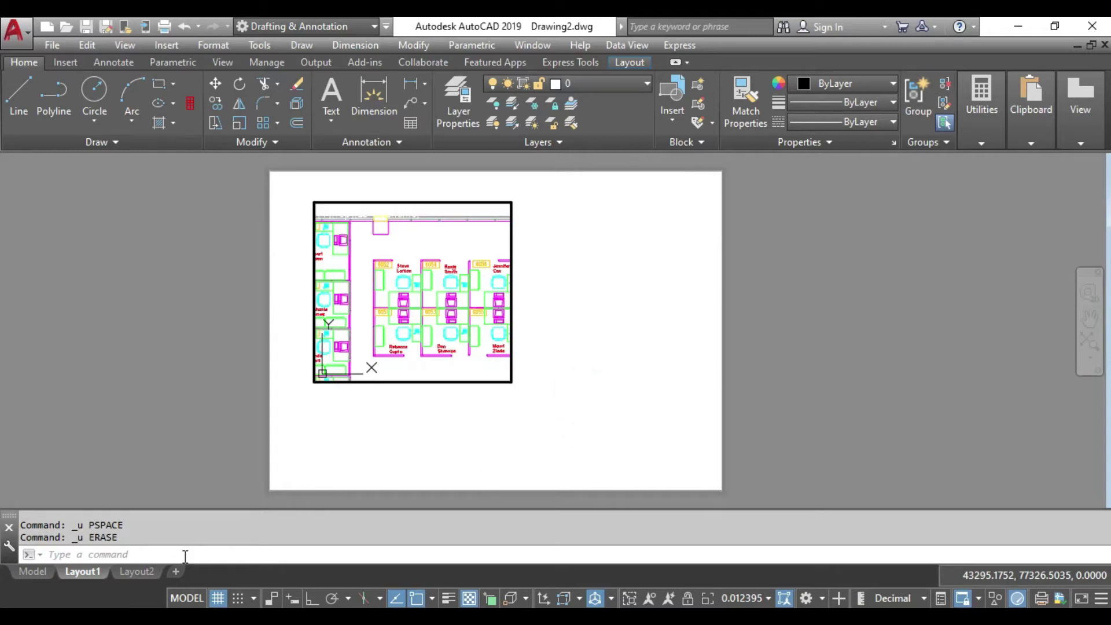
Step: Erase the viewport from Layout1 so the sheet is blank
{"action": "double_click", "coordinate": [427, 405]}
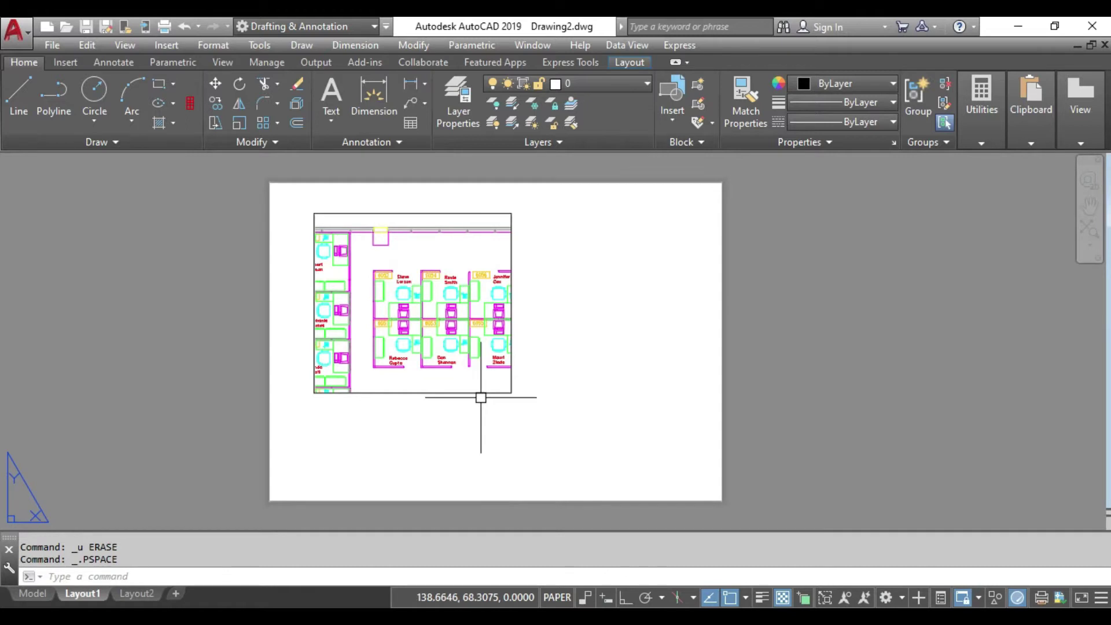
{"action": "left_click", "coordinate": [576, 416]}
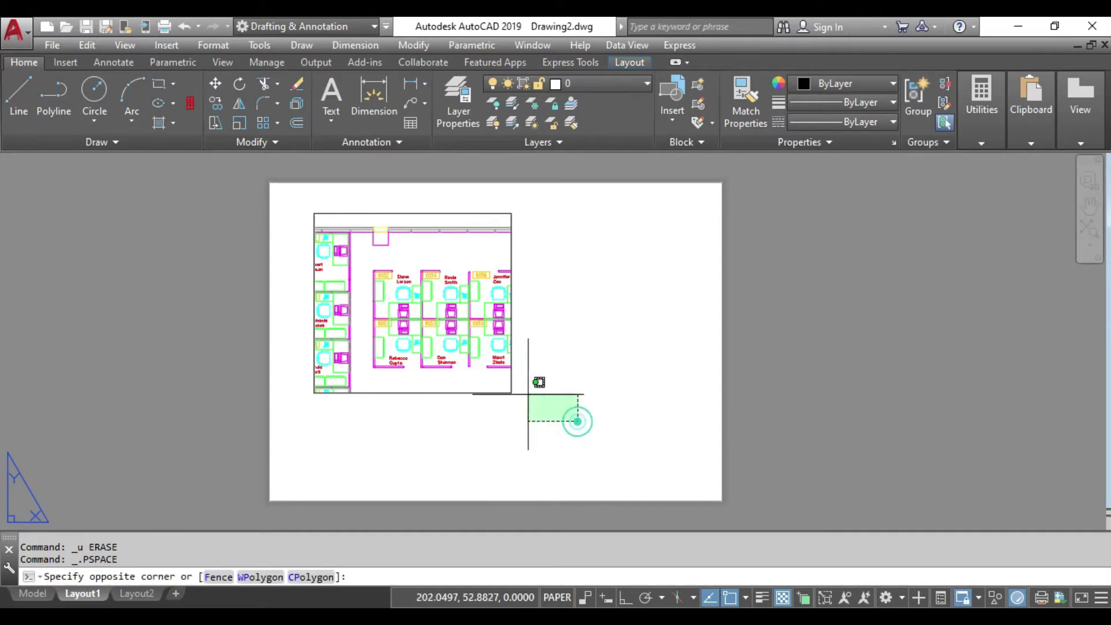
{"action": "left_click", "coordinate": [468, 329]}
{"action": "key", "text": "Delete"}
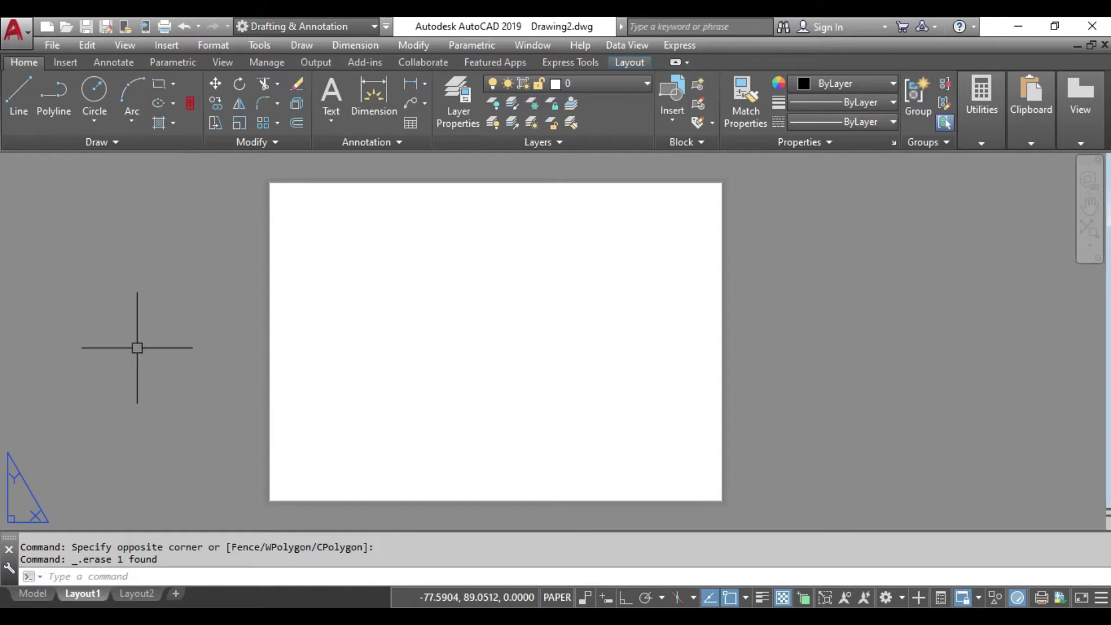
{"action": "left_click", "coordinate": [173, 46]}
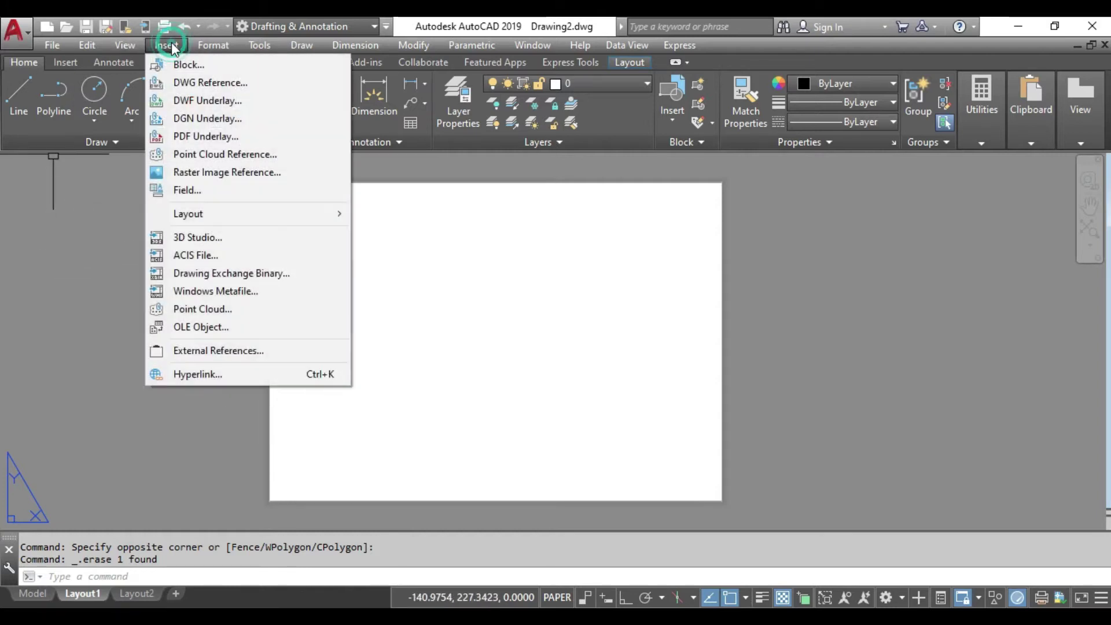
{"action": "mouse_move", "coordinate": [188, 213]}
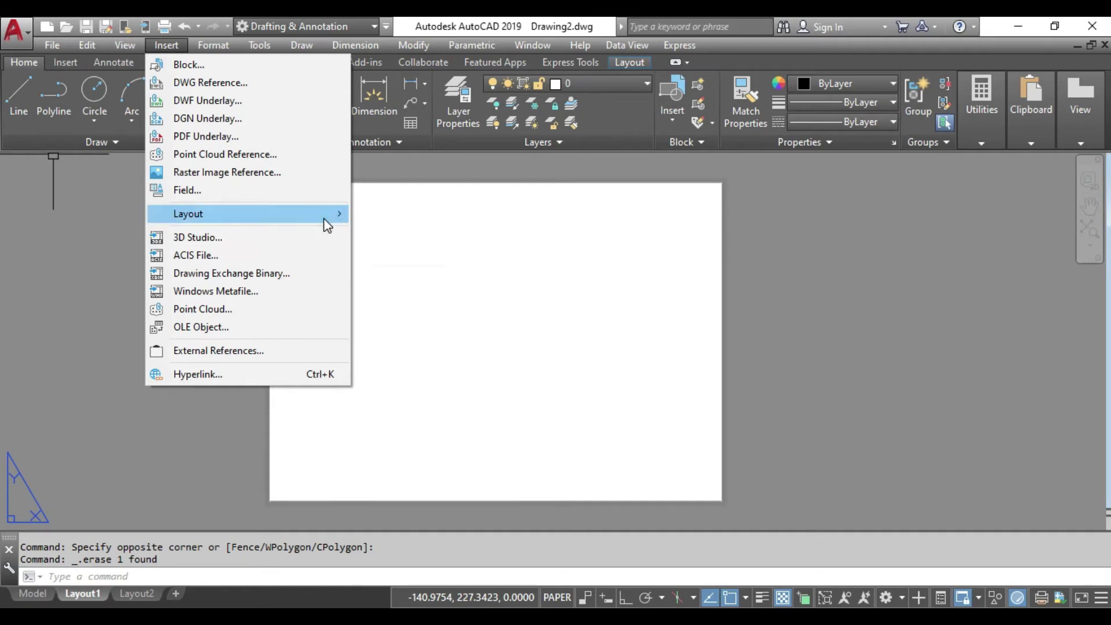
Step: Add a new layout with the default name Layout3, open it, and check its viewport
{"action": "left_click", "coordinate": [424, 215]}
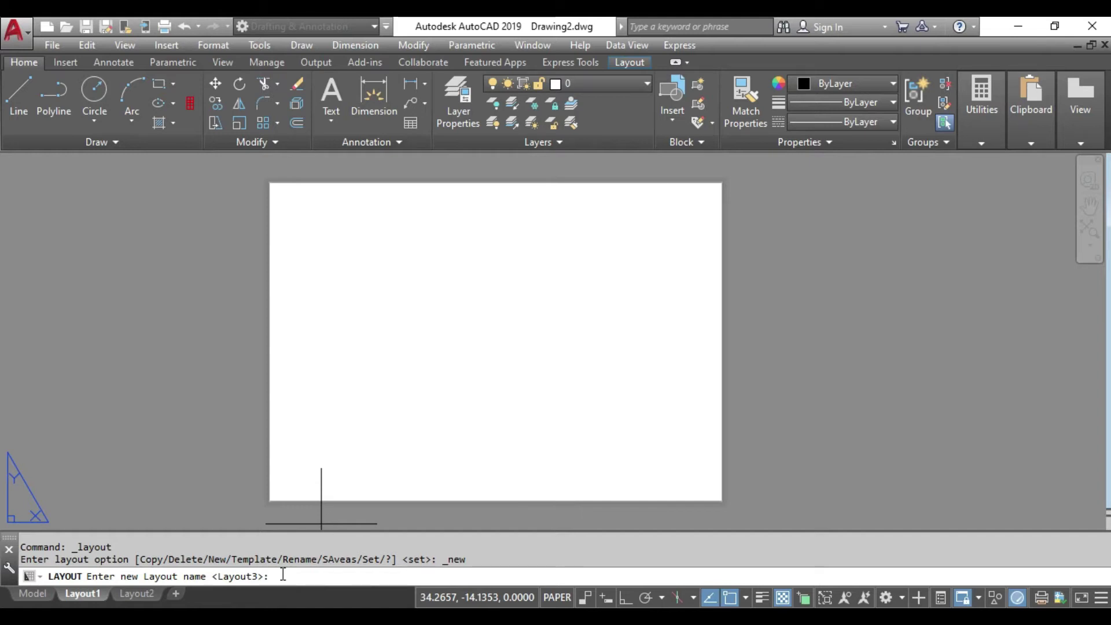
{"action": "key", "text": "Return"}
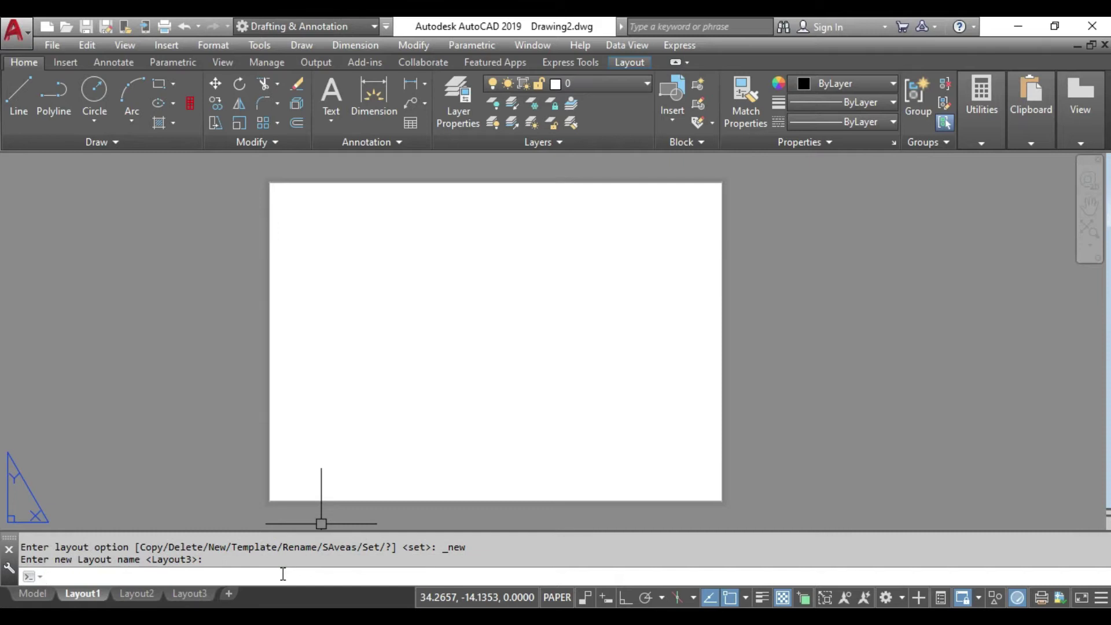
{"action": "left_click", "coordinate": [194, 596]}
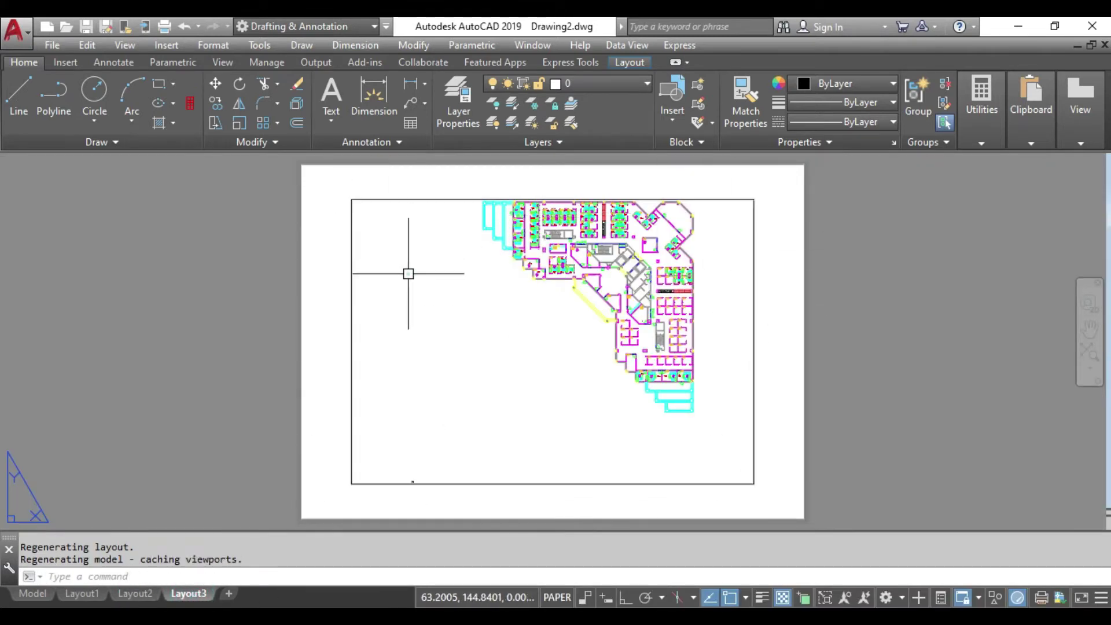
{"action": "left_click", "coordinate": [351, 313]}
{"action": "left_click", "coordinate": [290, 354]}
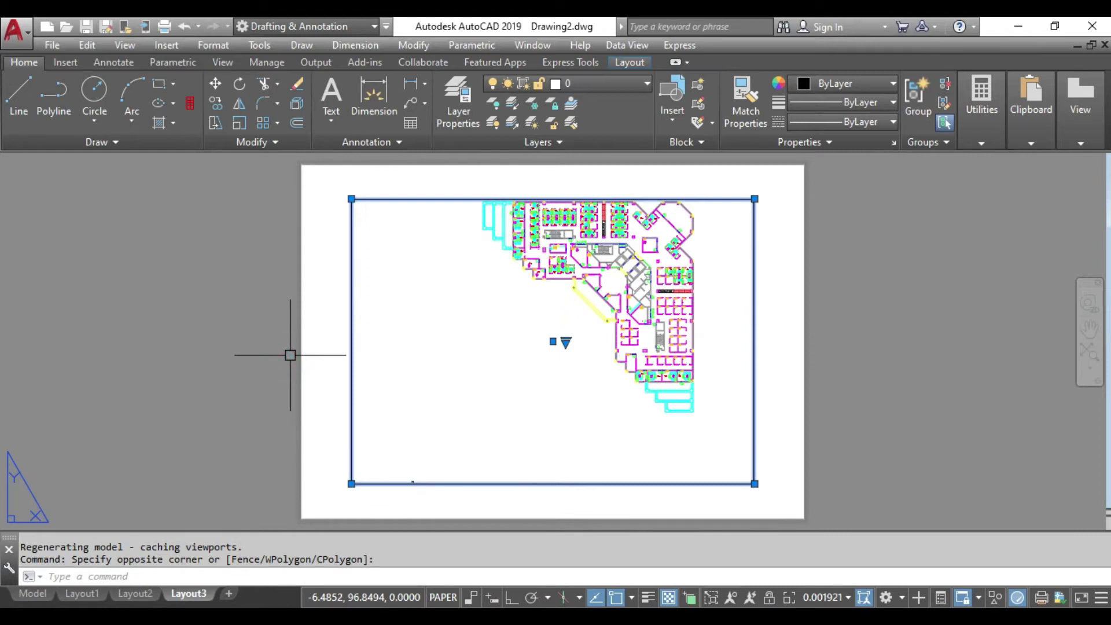
{"action": "key", "text": "Escape"}
Step: Preview the layout templates, then import the D-Size Layout from Tutorial-iArch
{"action": "left_click", "coordinate": [165, 47]}
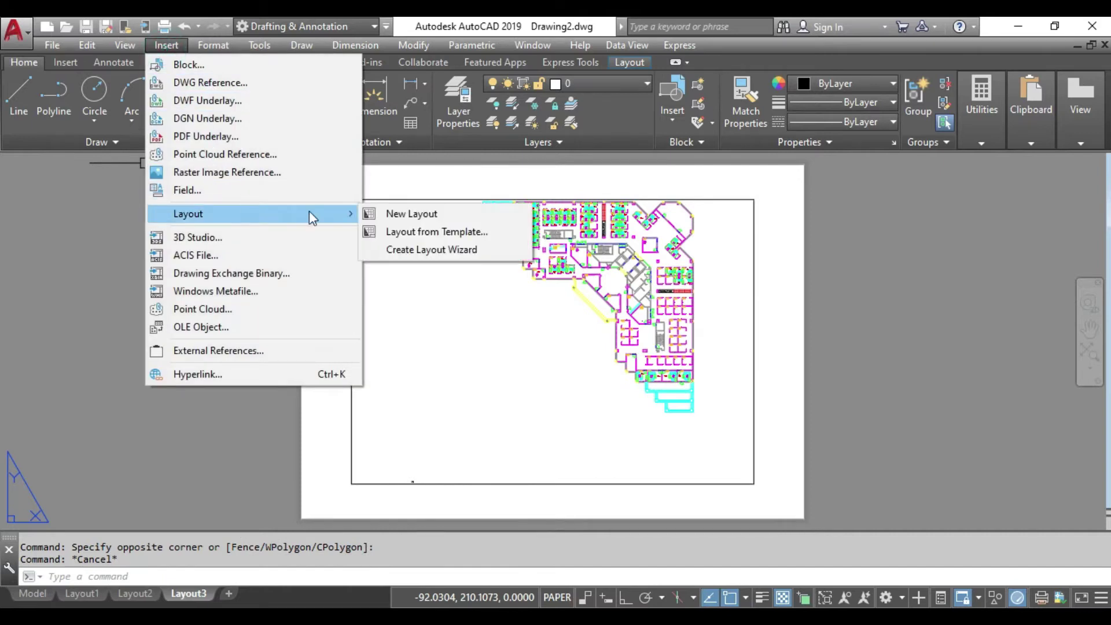
{"action": "left_click", "coordinate": [437, 232]}
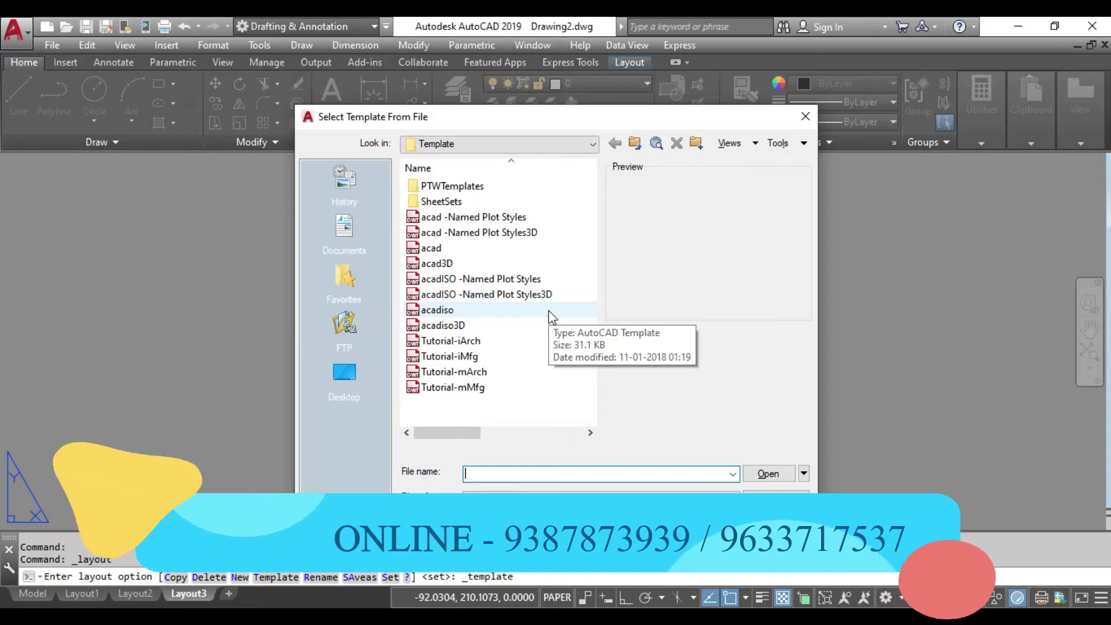
{"action": "left_click", "coordinate": [460, 219]}
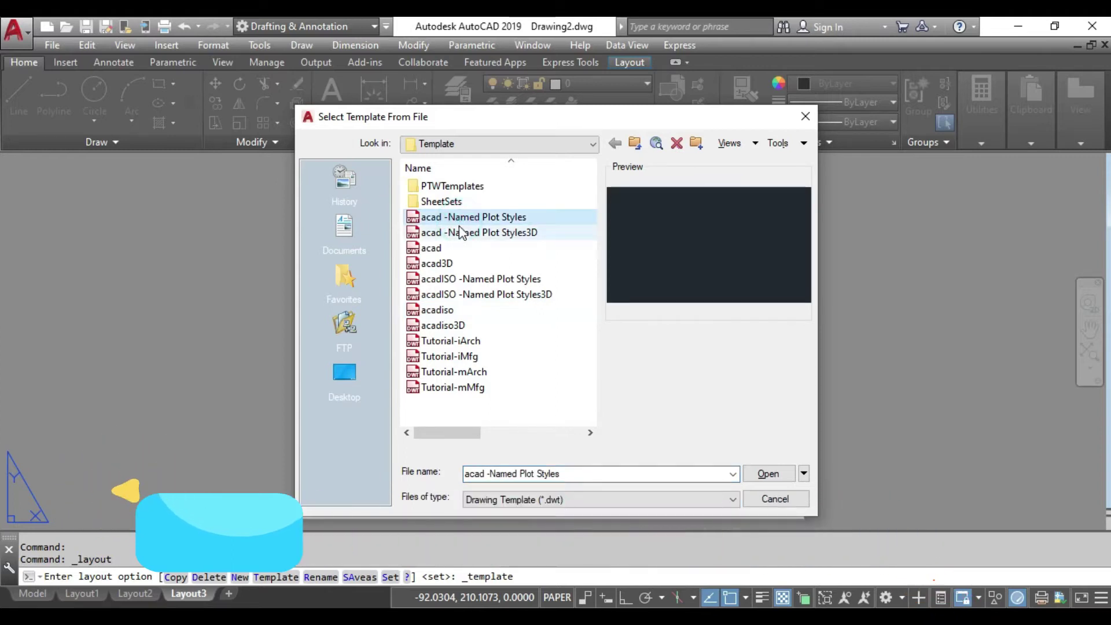
{"action": "key", "text": "Down"}
{"action": "key", "text": "Down"}
{"action": "key", "text": "Down"}
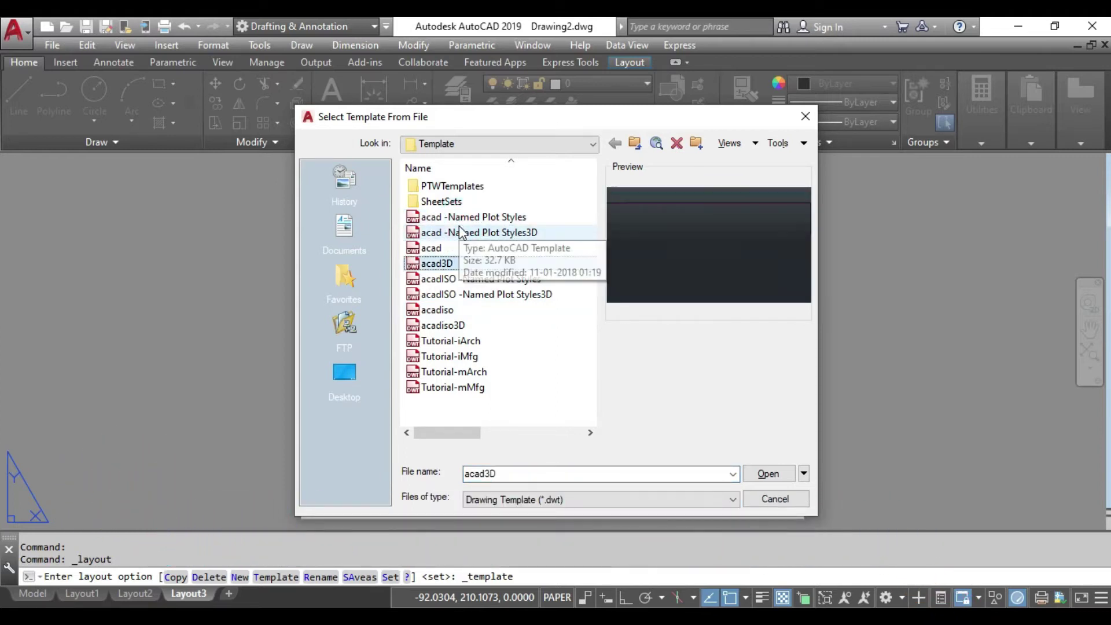
{"action": "key", "text": "Down"}
{"action": "key", "text": "Down"}
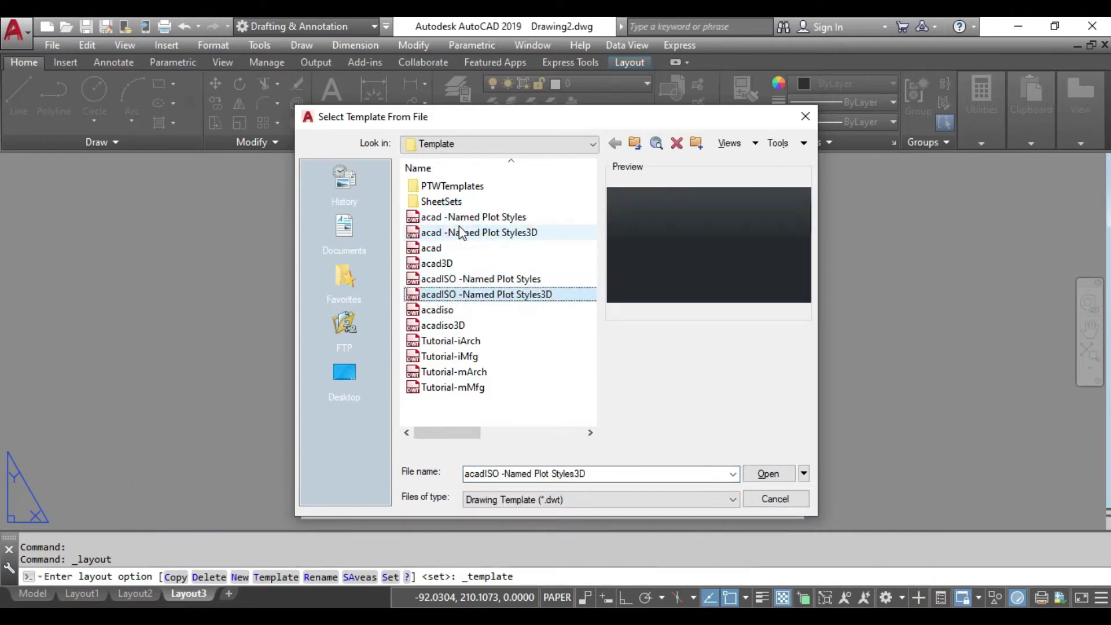
{"action": "key", "text": "Down"}
{"action": "key", "text": "Down"}
{"action": "key", "text": "Down"}
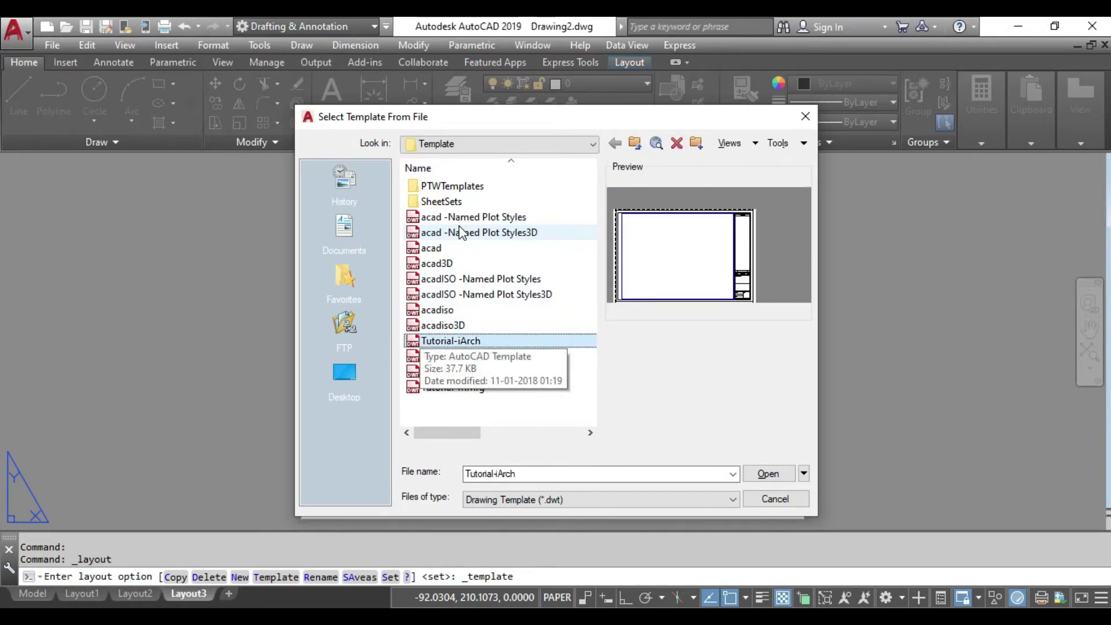
{"action": "key", "text": "Down"}
{"action": "key", "text": "Up"}
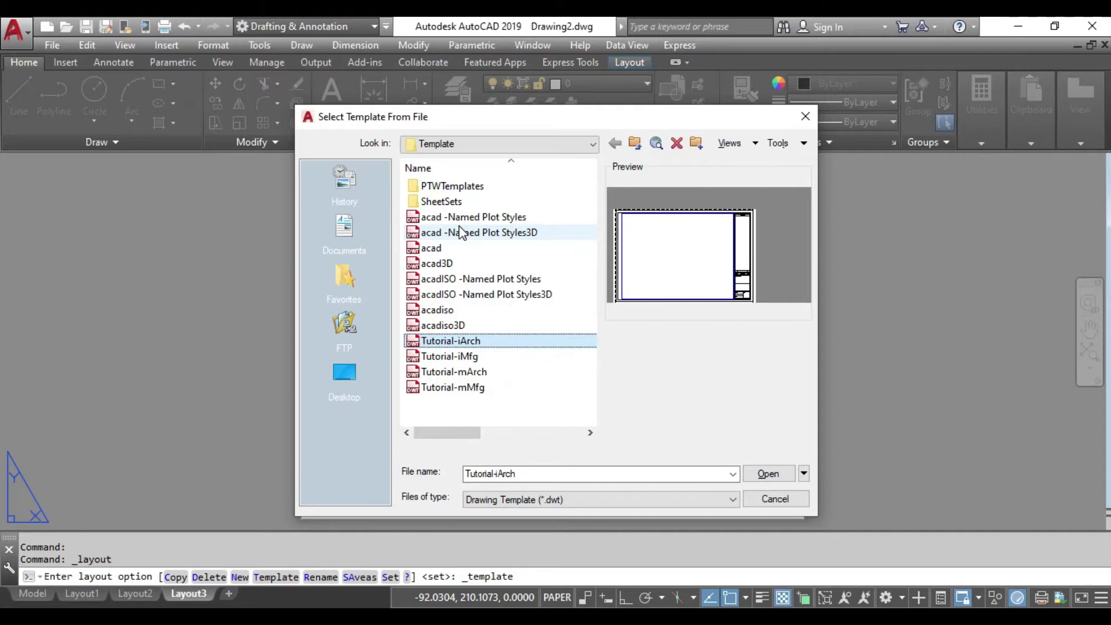
{"action": "left_click", "coordinate": [772, 476]}
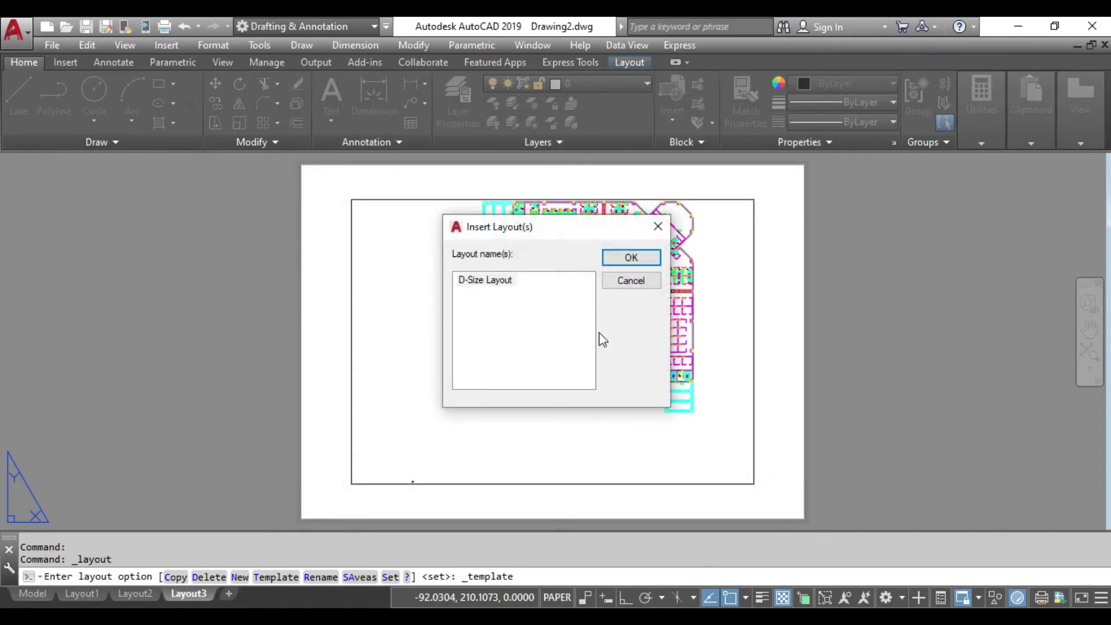
{"action": "left_click", "coordinate": [640, 257]}
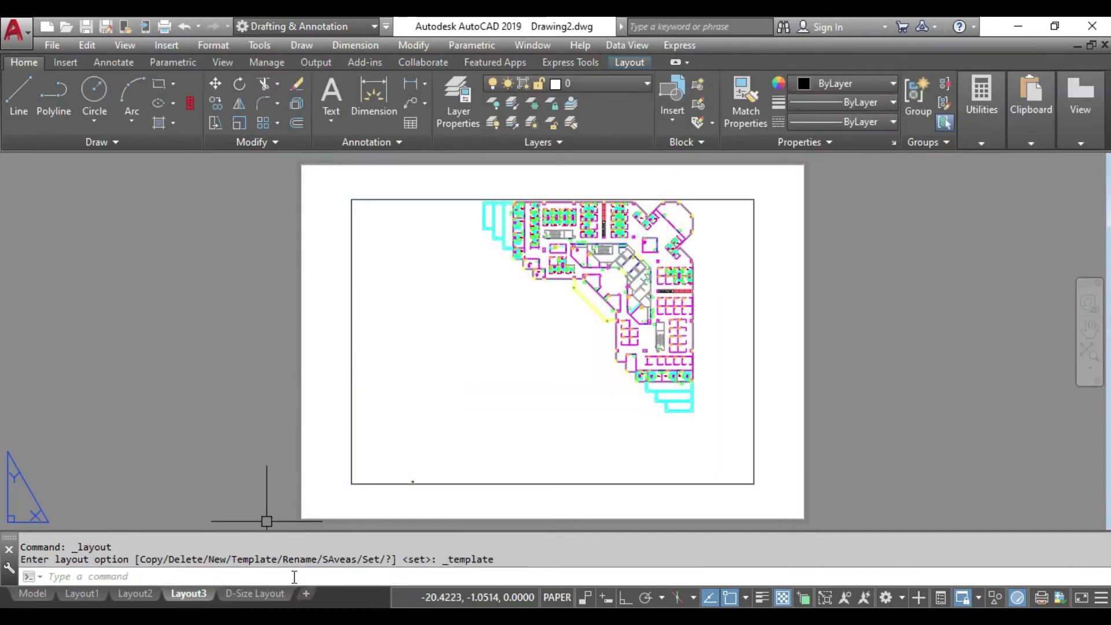
Step: Switch to the D-Size Layout and pan and zoom to inspect its sheet and title block
{"action": "left_click", "coordinate": [255, 593]}
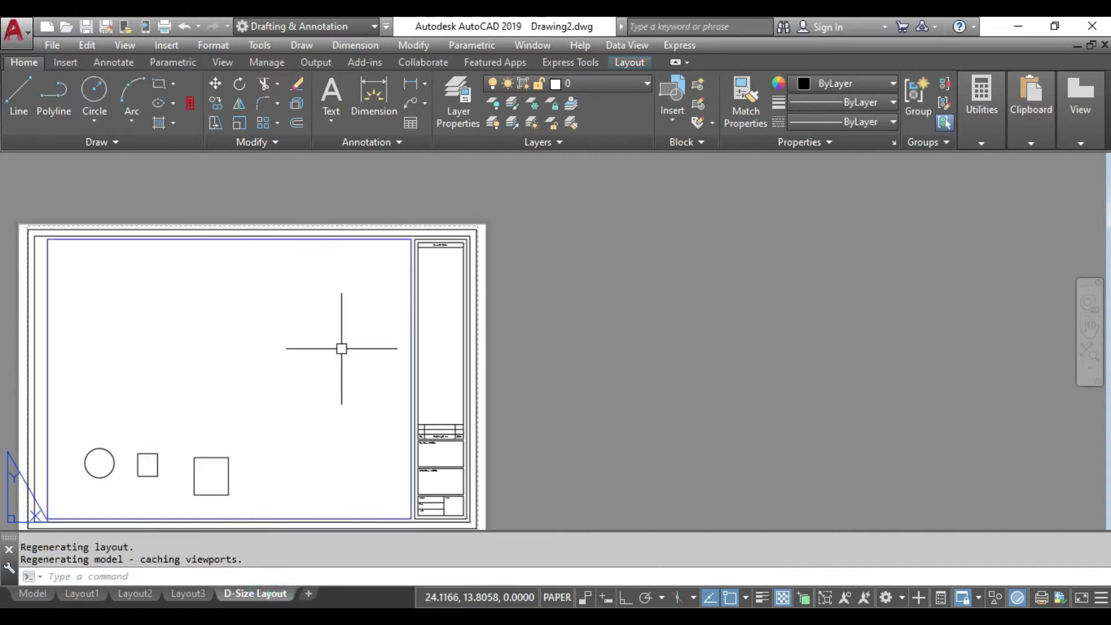
{"action": "middle_click_drag", "start_coordinate": [341, 348], "coordinate": [590, 276]}
{"action": "double_click", "coordinate": [400, 224]}
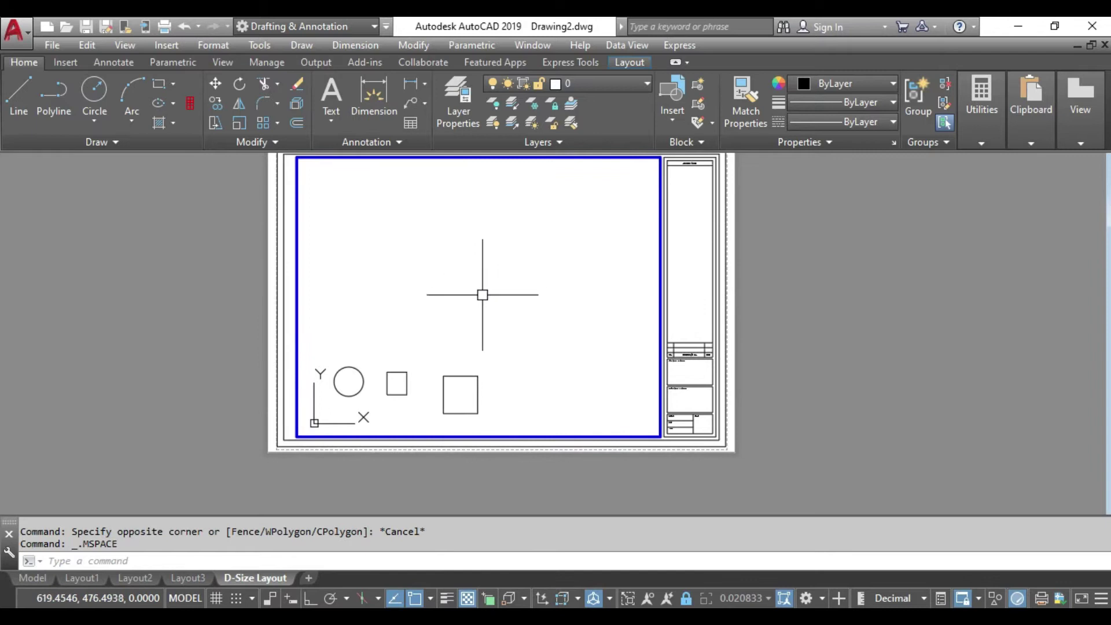
{"action": "scroll", "coordinate": [461, 298], "scroll_direction": "down", "scroll_amount": 4}
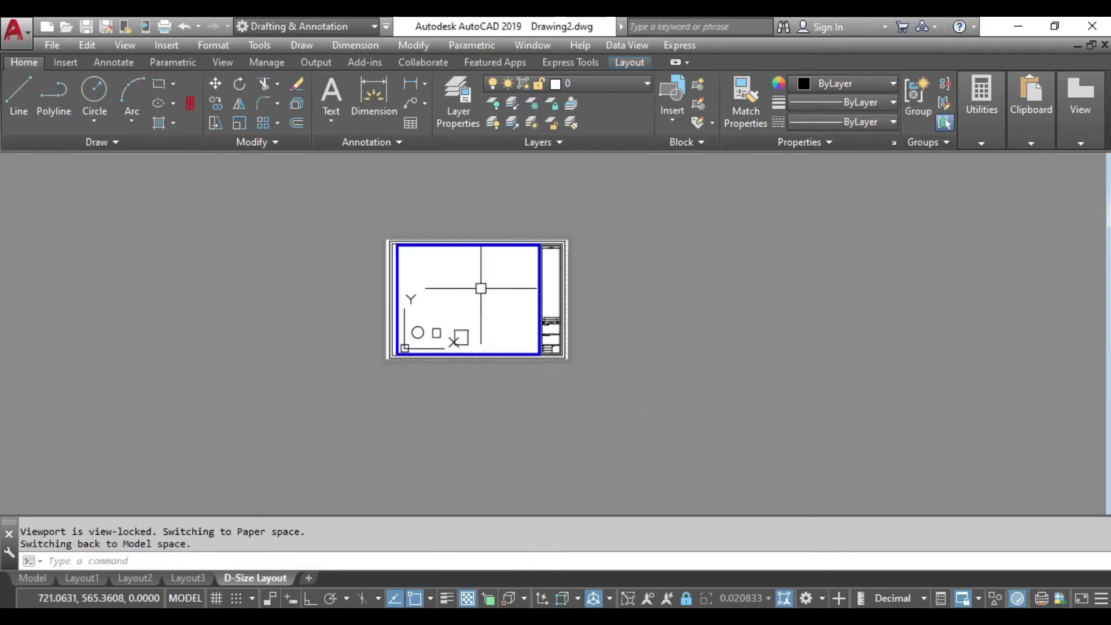
{"action": "scroll", "coordinate": [480, 288], "scroll_direction": "up", "scroll_amount": 2}
{"action": "double_click", "coordinate": [463, 428]}
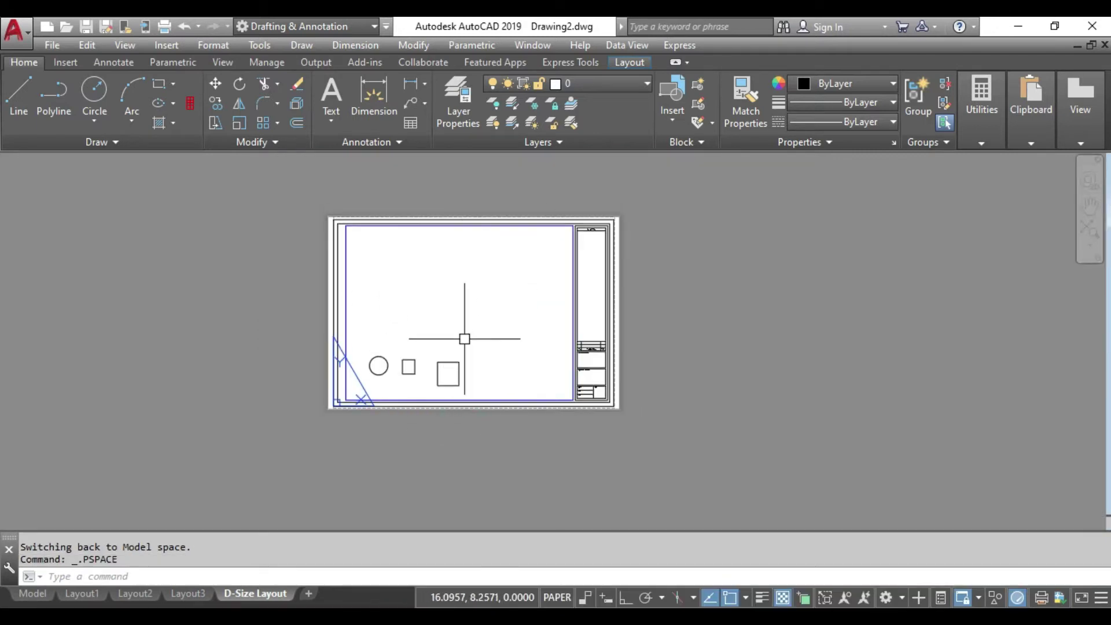
{"action": "scroll", "coordinate": [401, 271], "scroll_direction": "up", "scroll_amount": 2}
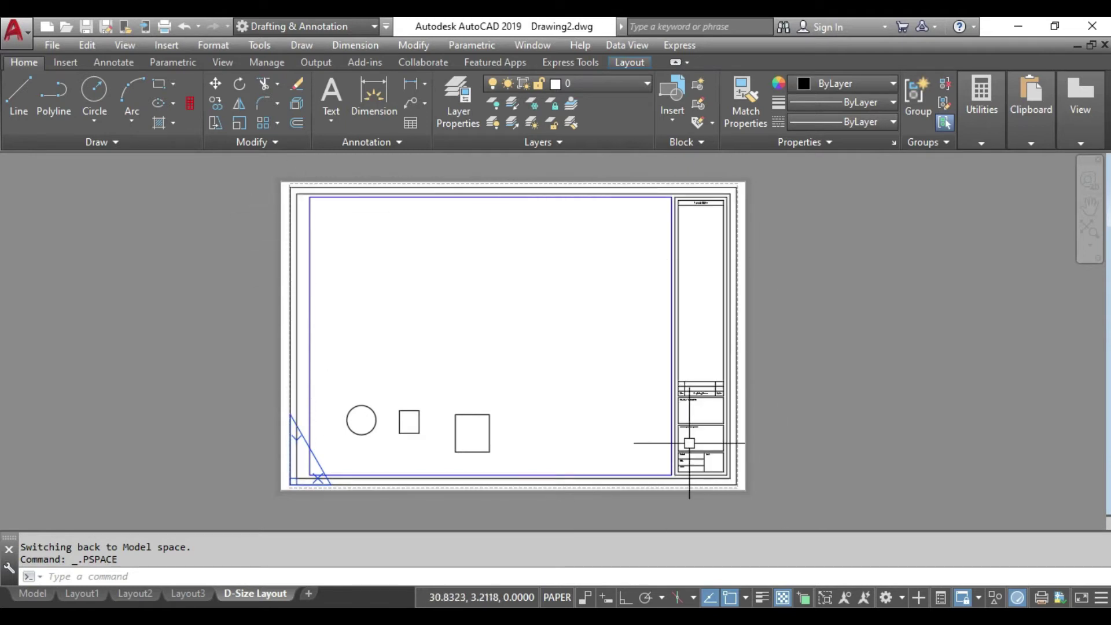
{"action": "left_click", "coordinate": [181, 44]}
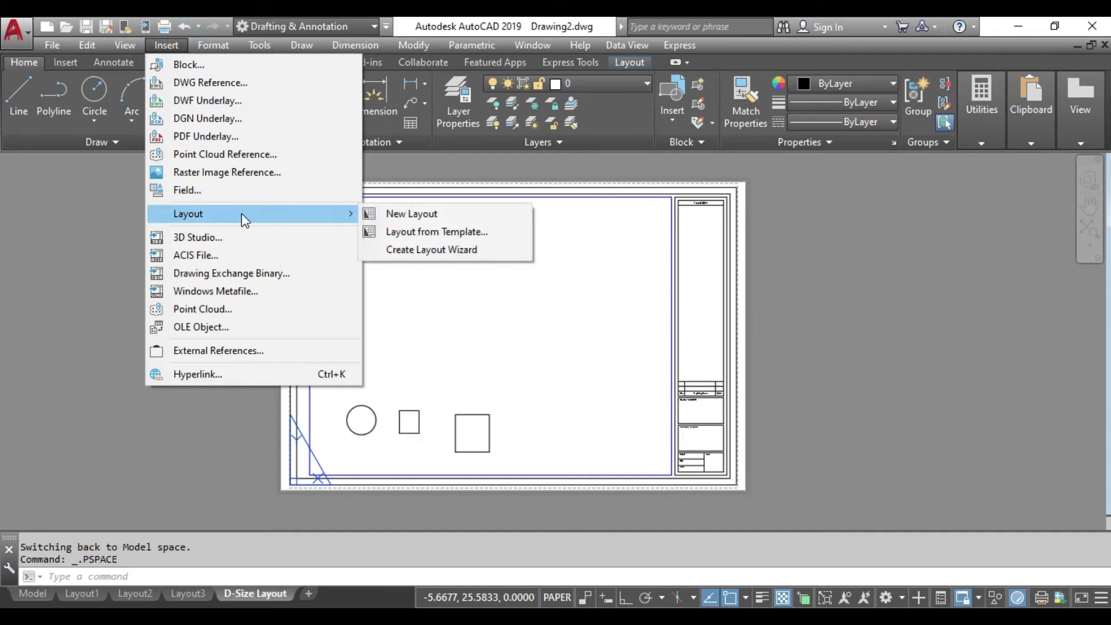
{"action": "mouse_move", "coordinate": [187, 214]}
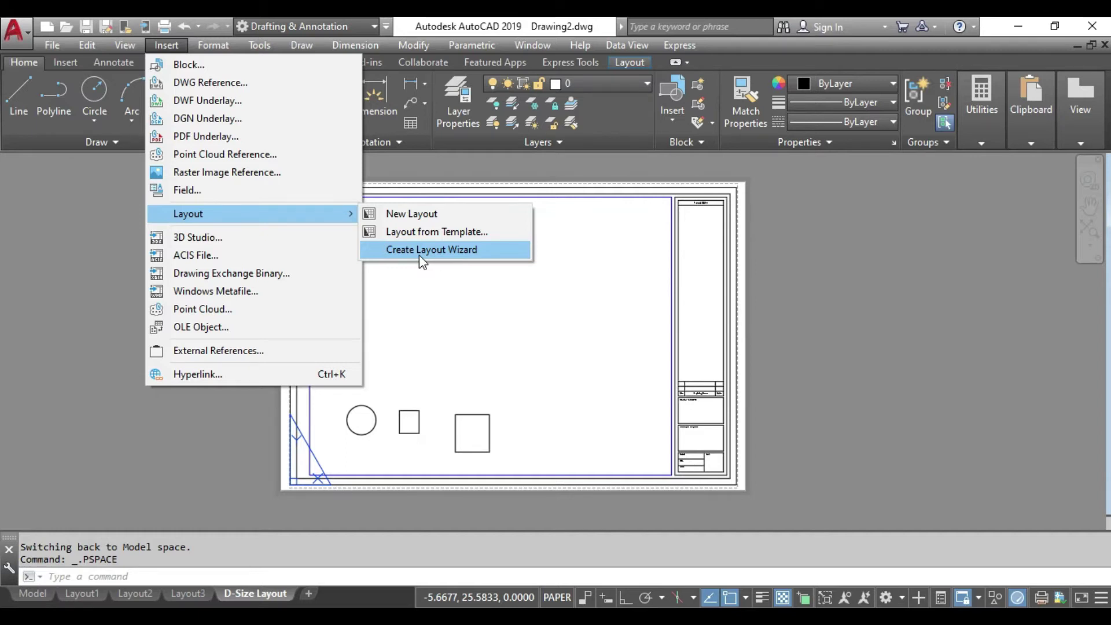
Step: Start the Create Layout wizard, name the layout 01, and choose the DWG To PDF.pc3 plotter
{"action": "left_click", "coordinate": [421, 257]}
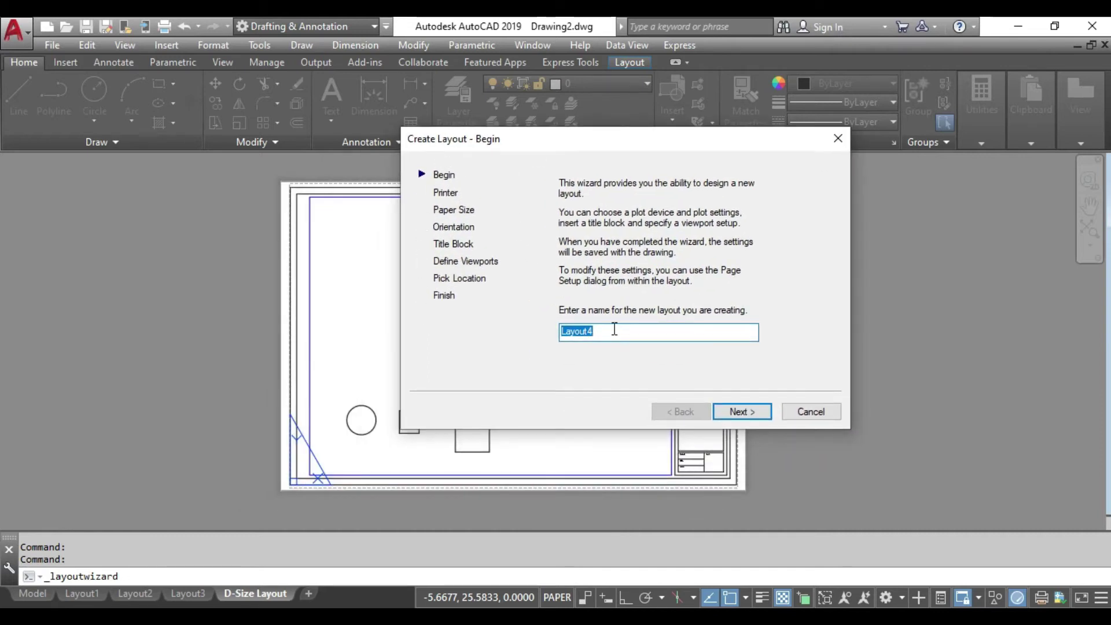
{"action": "type", "text": "01"}
{"action": "left_click", "coordinate": [739, 415]}
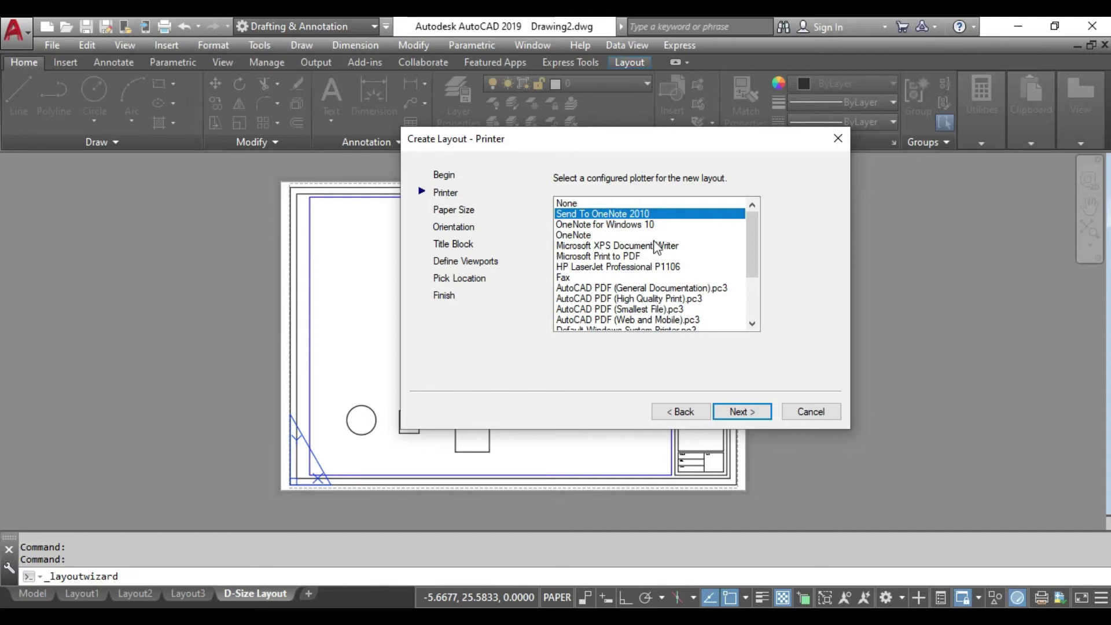
{"action": "left_click_drag", "start_coordinate": [750, 249], "coordinate": [751, 265]}
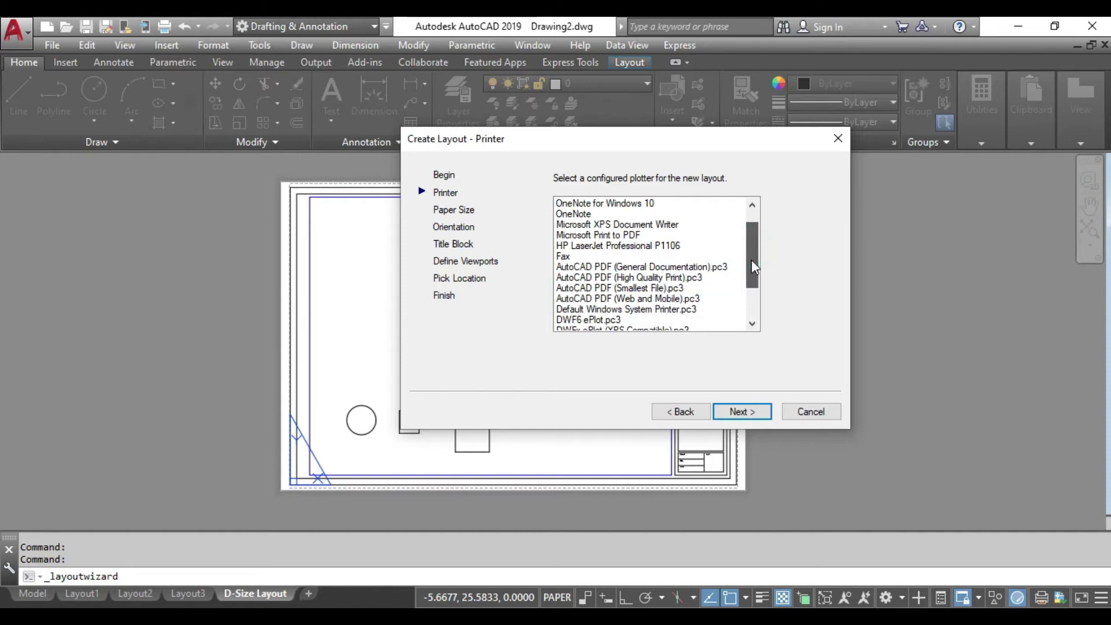
{"action": "left_click_drag", "start_coordinate": [751, 261], "coordinate": [751, 279]}
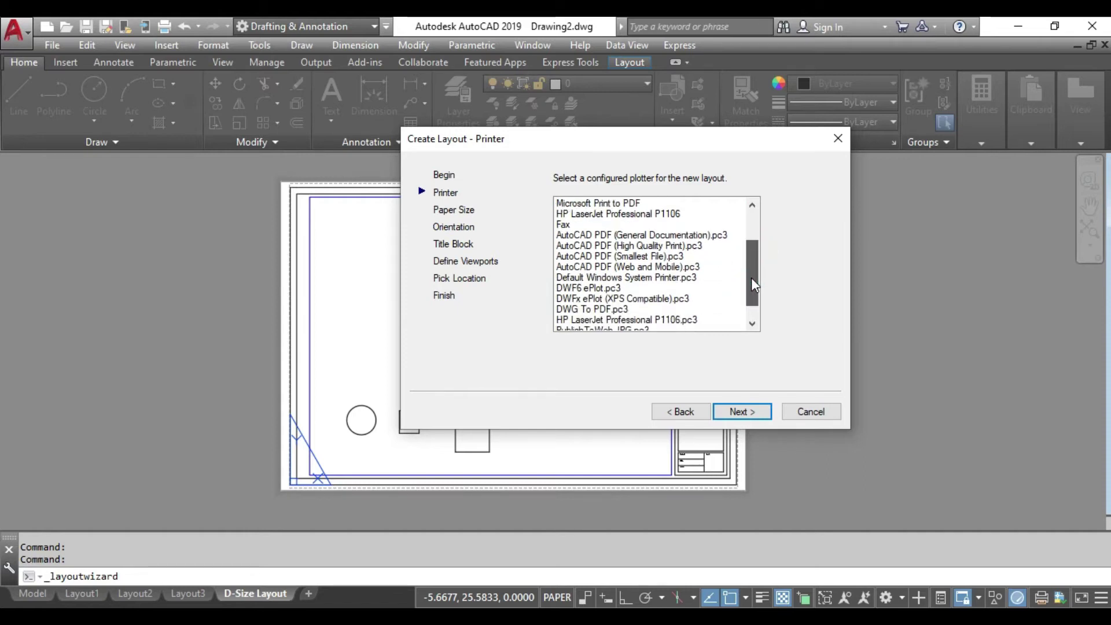
{"action": "left_click", "coordinate": [609, 309]}
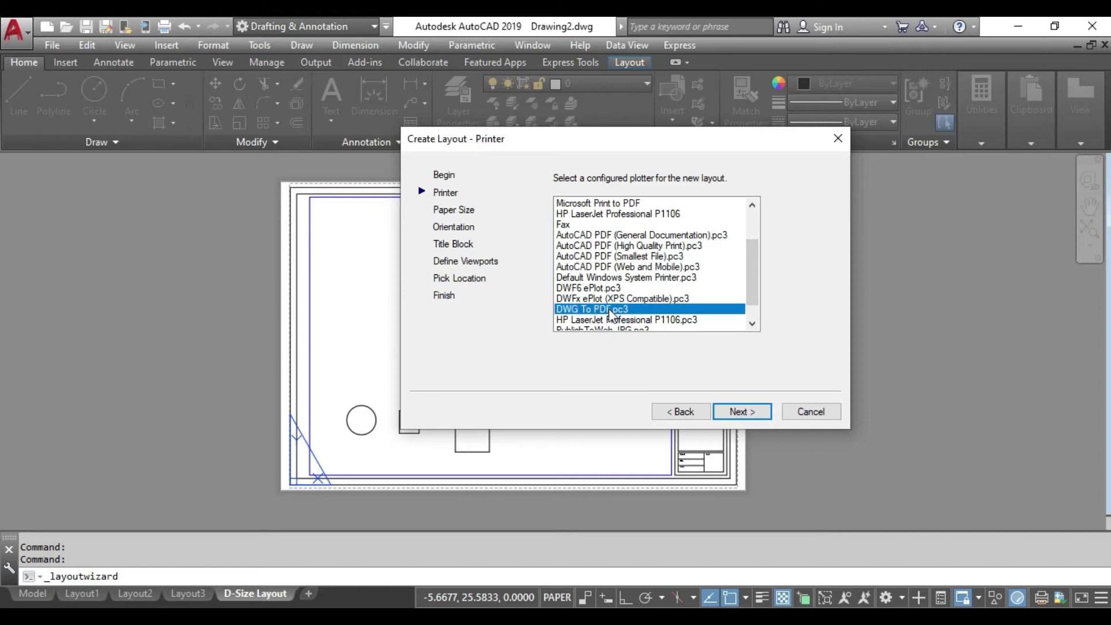
{"action": "left_click", "coordinate": [742, 412]}
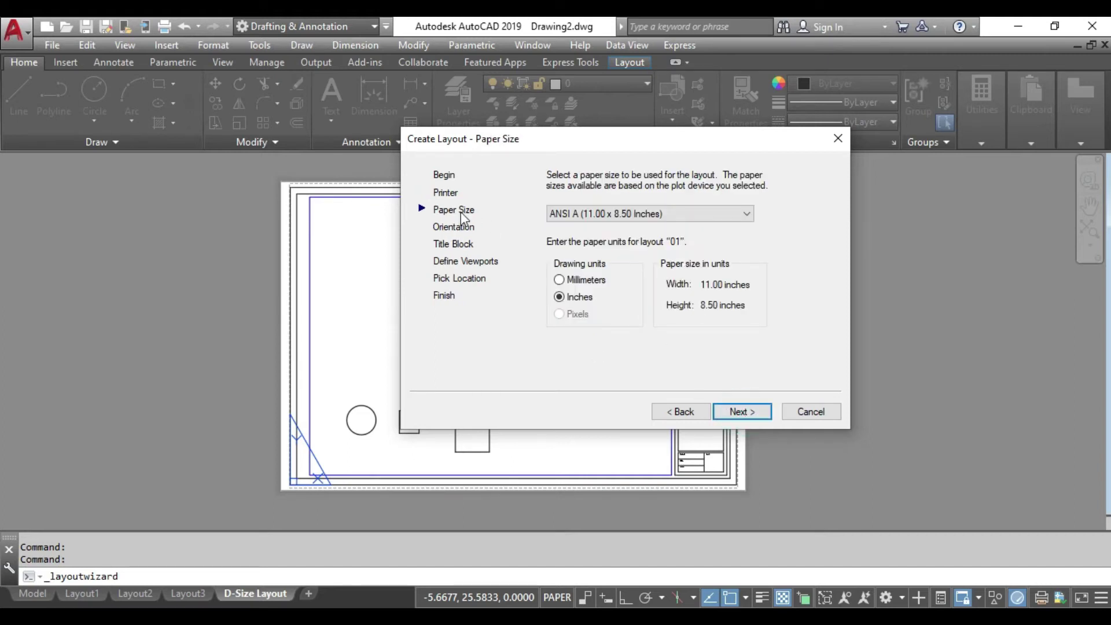
Step: Choose ISO full bleed A3 paper in landscape, with no title block
{"action": "left_click", "coordinate": [589, 218]}
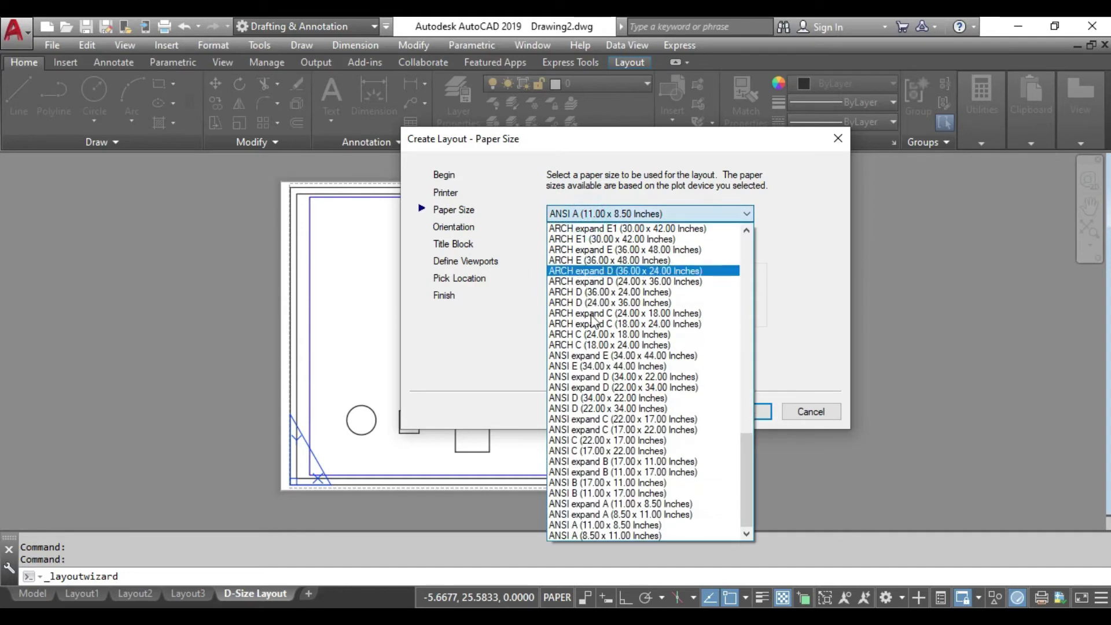
{"action": "scroll", "coordinate": [616, 406], "scroll_direction": "up", "scroll_amount": 1}
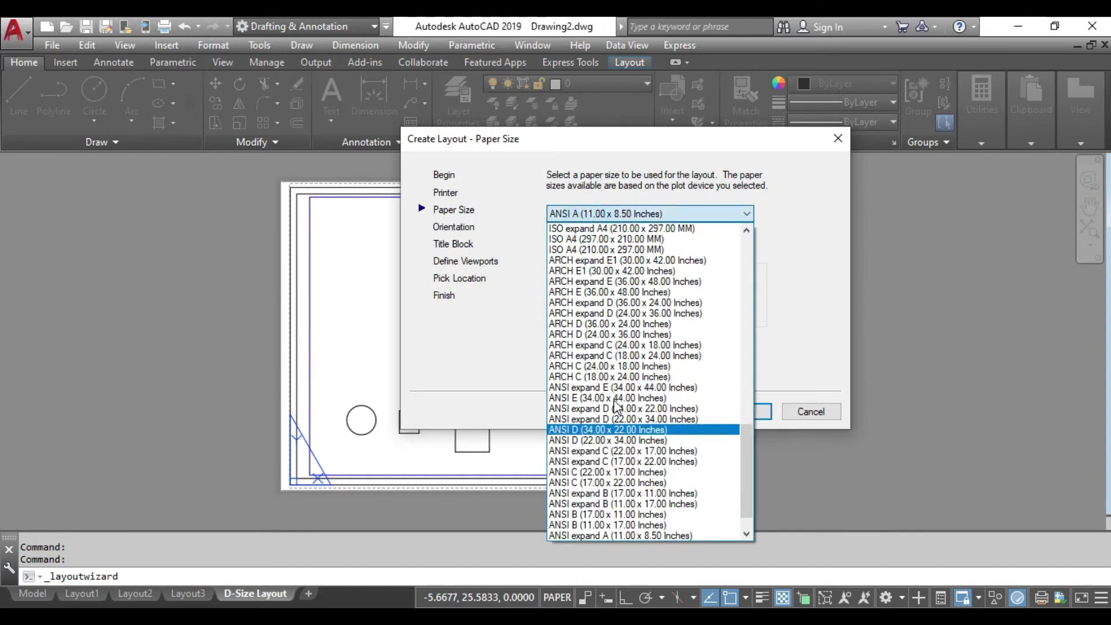
{"action": "key", "text": "Home"}
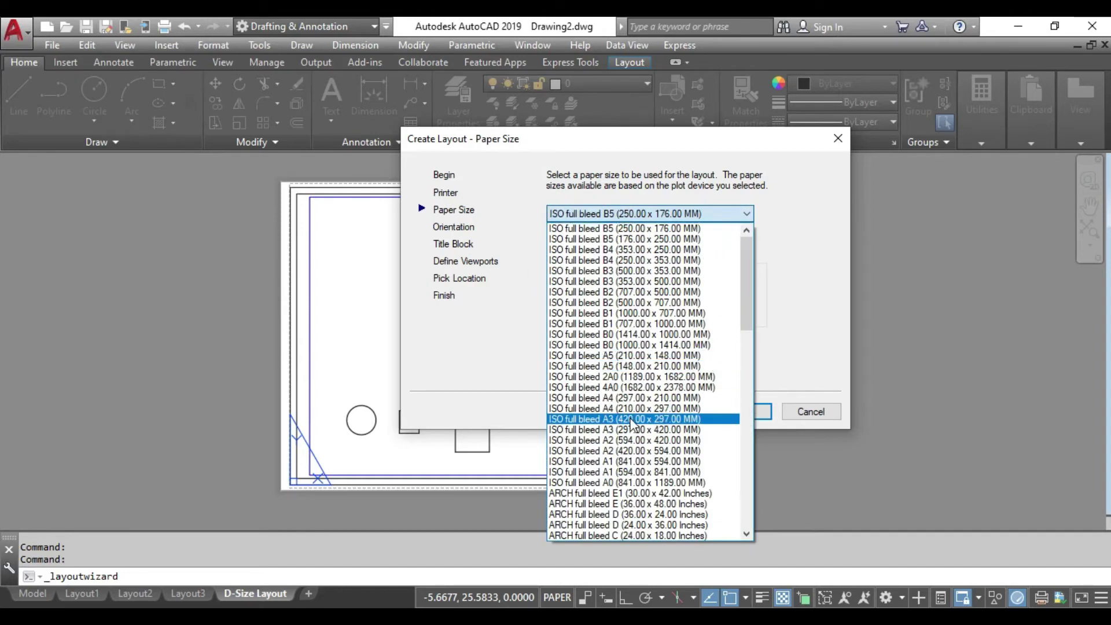
{"action": "left_click", "coordinate": [631, 420]}
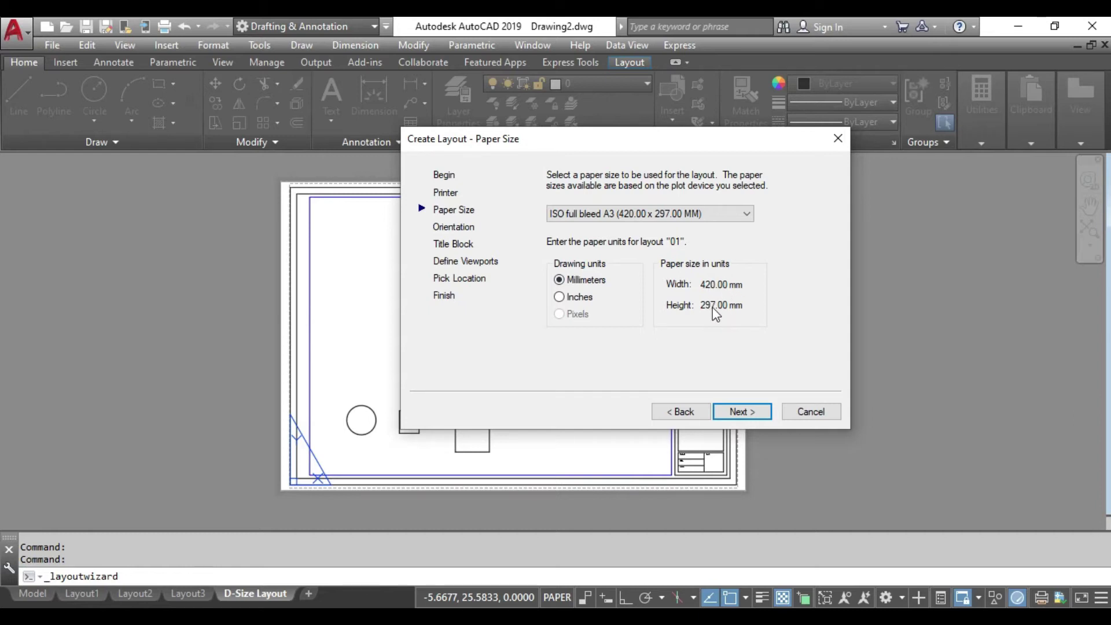
{"action": "left_click", "coordinate": [750, 415]}
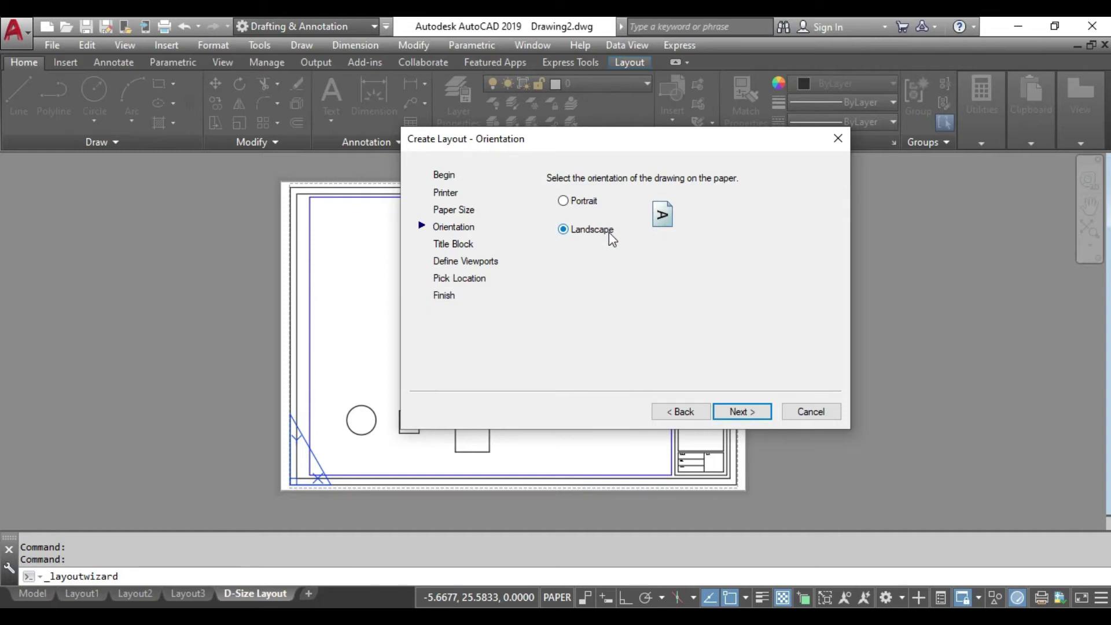
{"action": "left_click", "coordinate": [744, 411]}
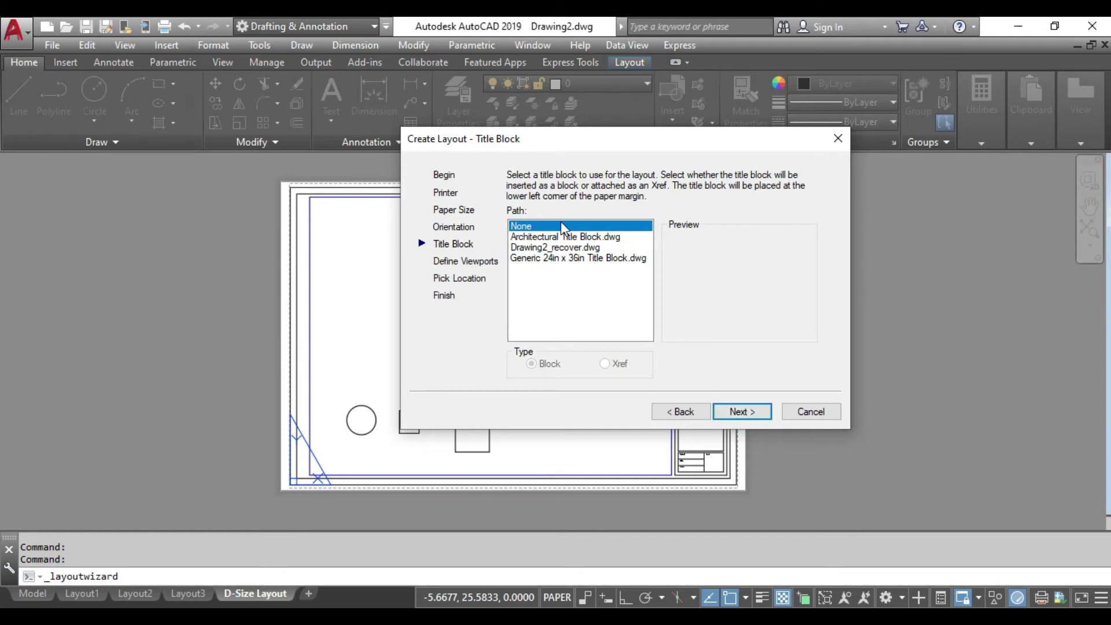
{"action": "left_click", "coordinate": [559, 237]}
{"action": "left_click", "coordinate": [554, 248]}
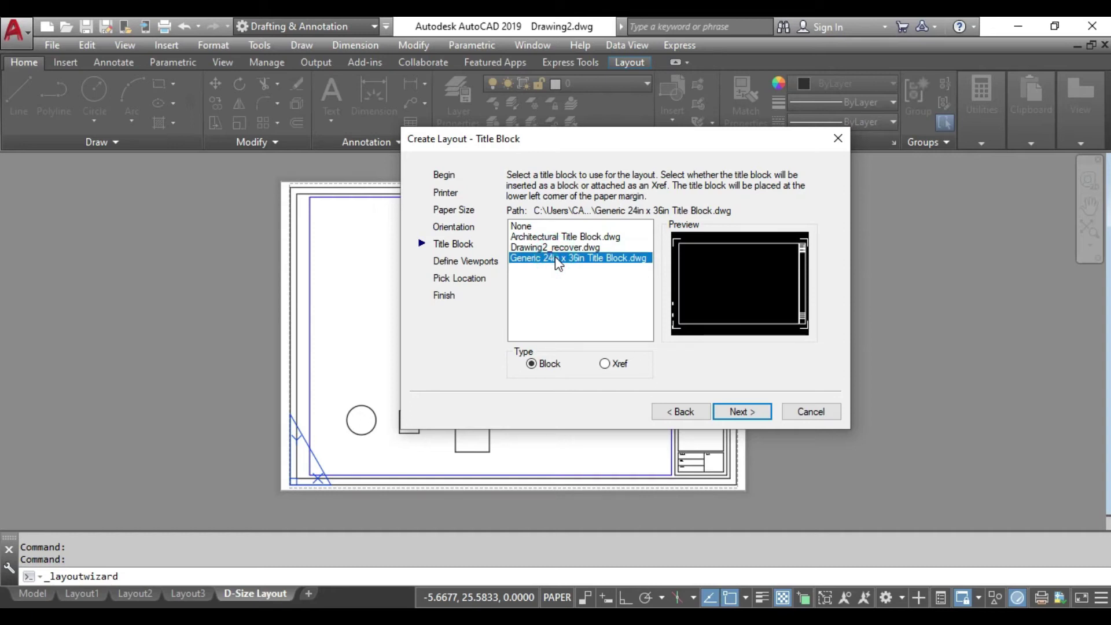
{"action": "left_click", "coordinate": [521, 227]}
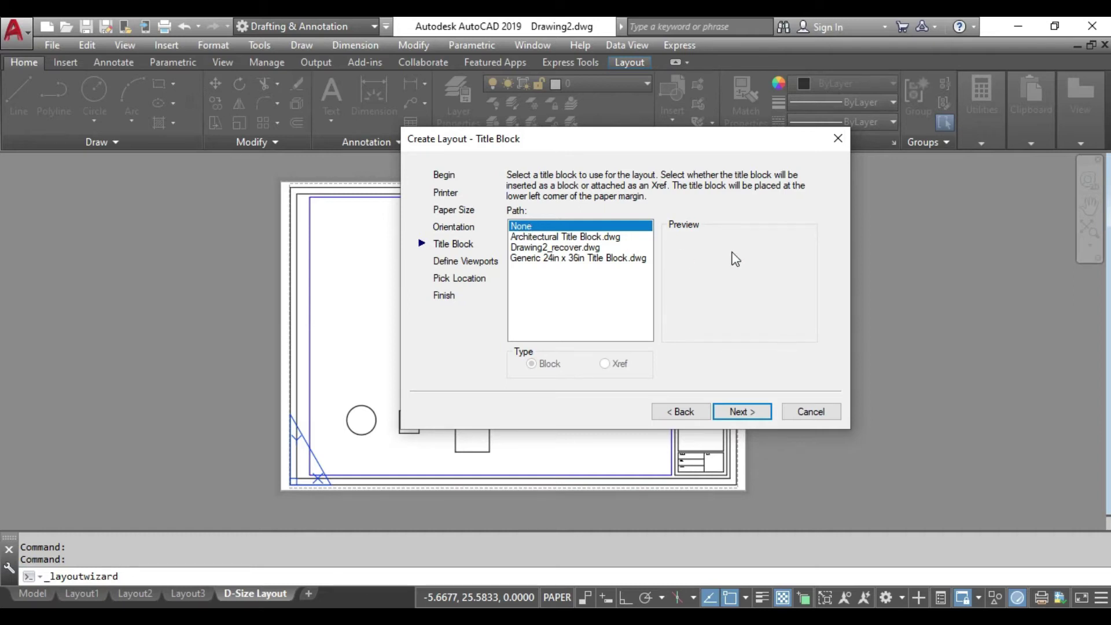
Step: Try the None, Single and Std. 3D Engineering Views viewport setups, settling on Array
{"action": "left_click", "coordinate": [740, 410]}
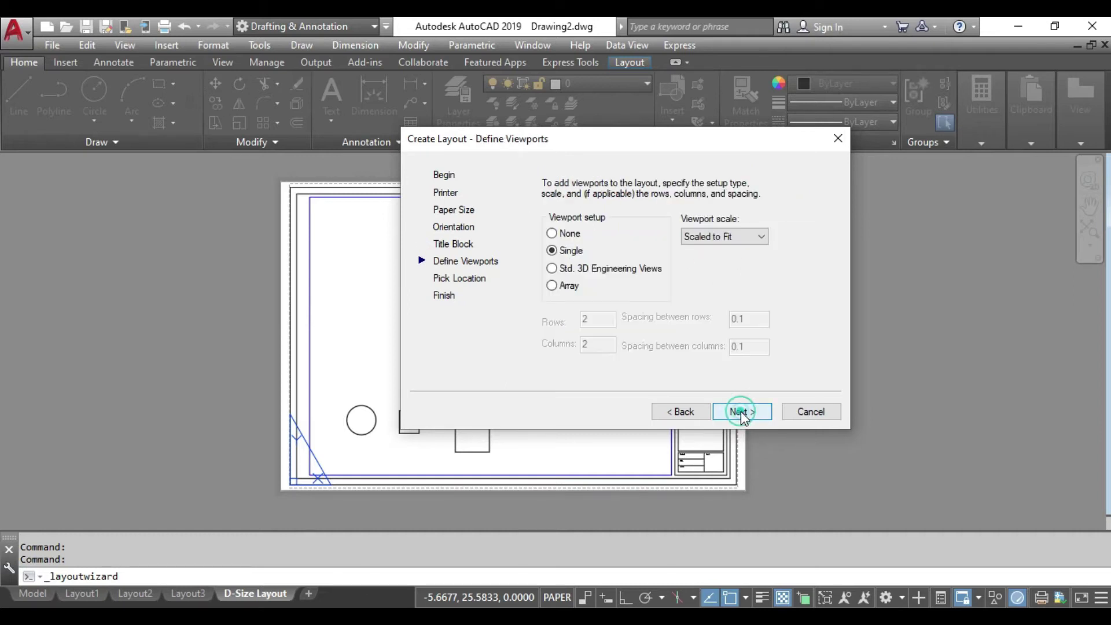
{"action": "mouse_move", "coordinate": [608, 146]}
{"action": "left_mouse_down"}
{"action": "mouse_move", "coordinate": [492, 135]}
{"action": "mouse_move", "coordinate": [536, 168]}
{"action": "left_mouse_up"}
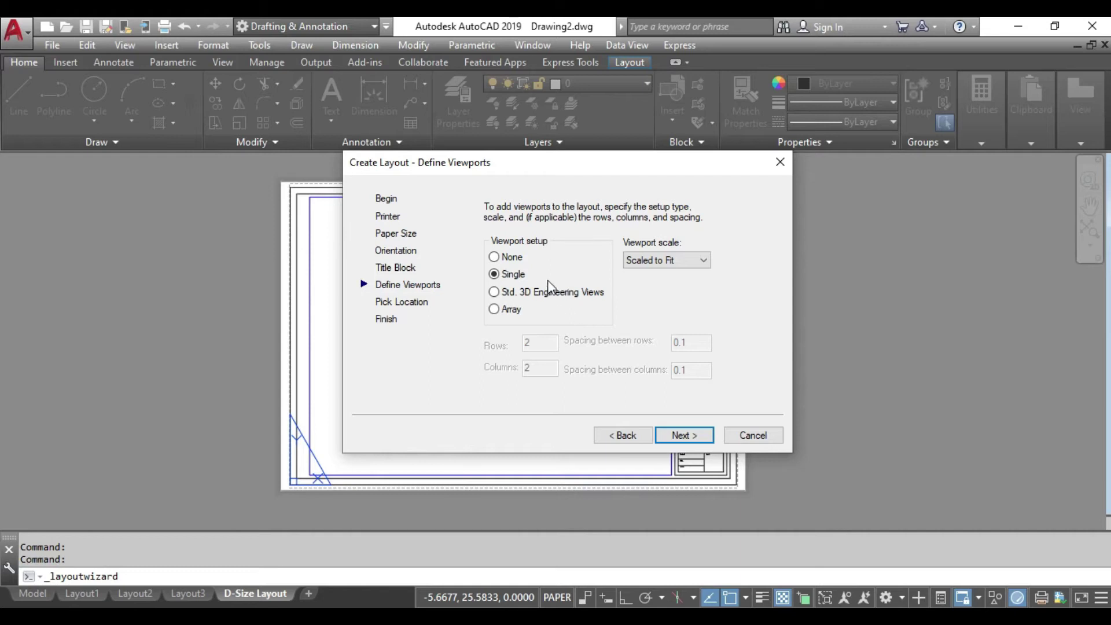
{"action": "left_click", "coordinate": [495, 257]}
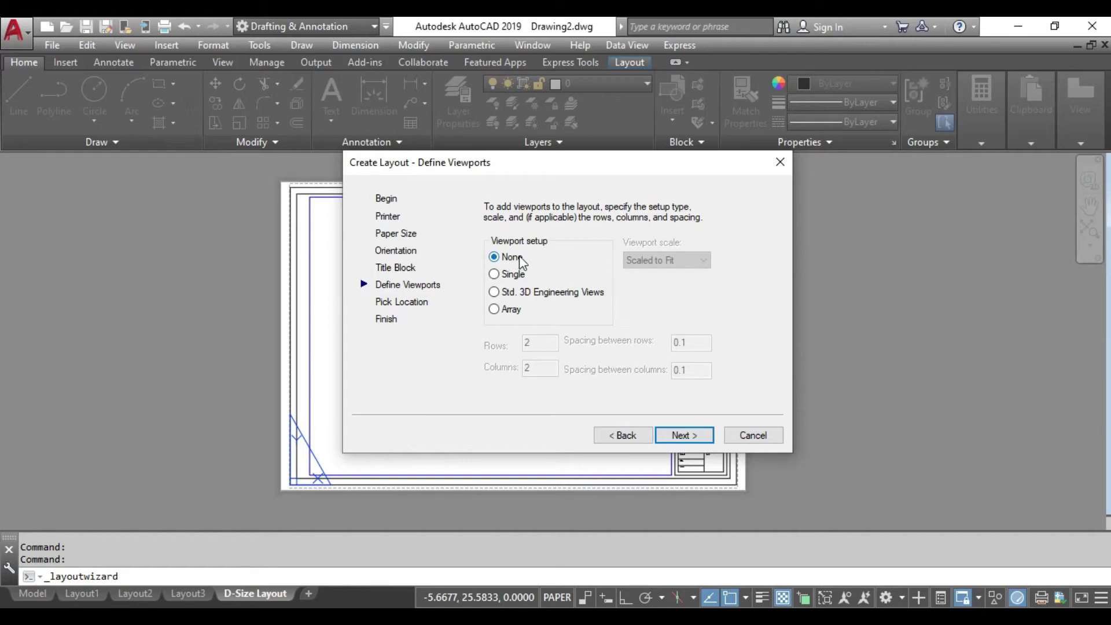
{"action": "left_click", "coordinate": [512, 277]}
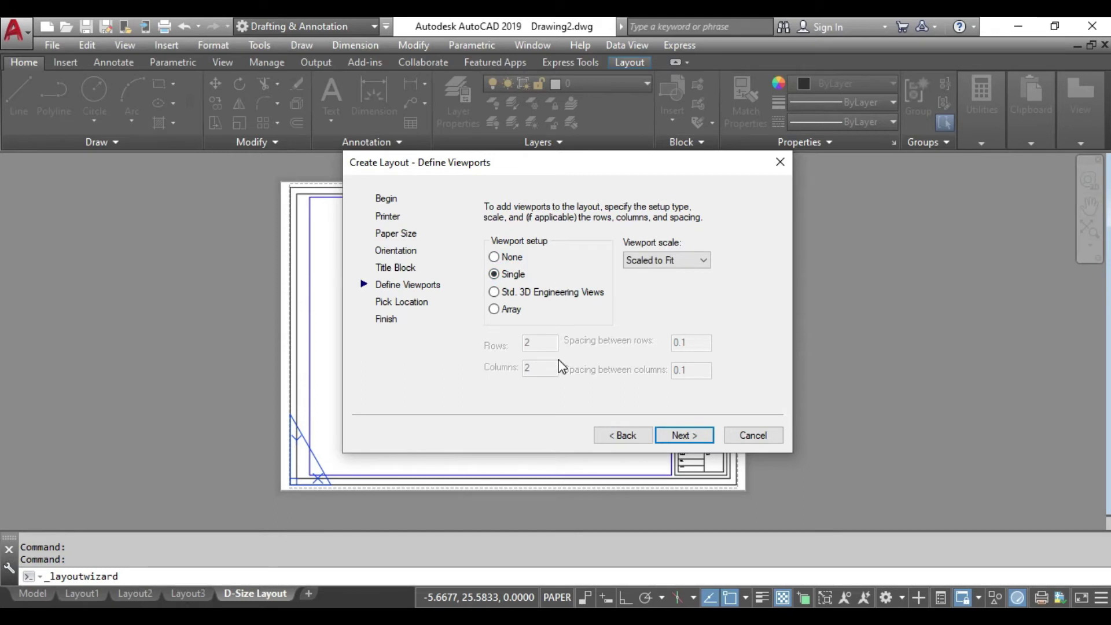
{"action": "left_click", "coordinate": [507, 296]}
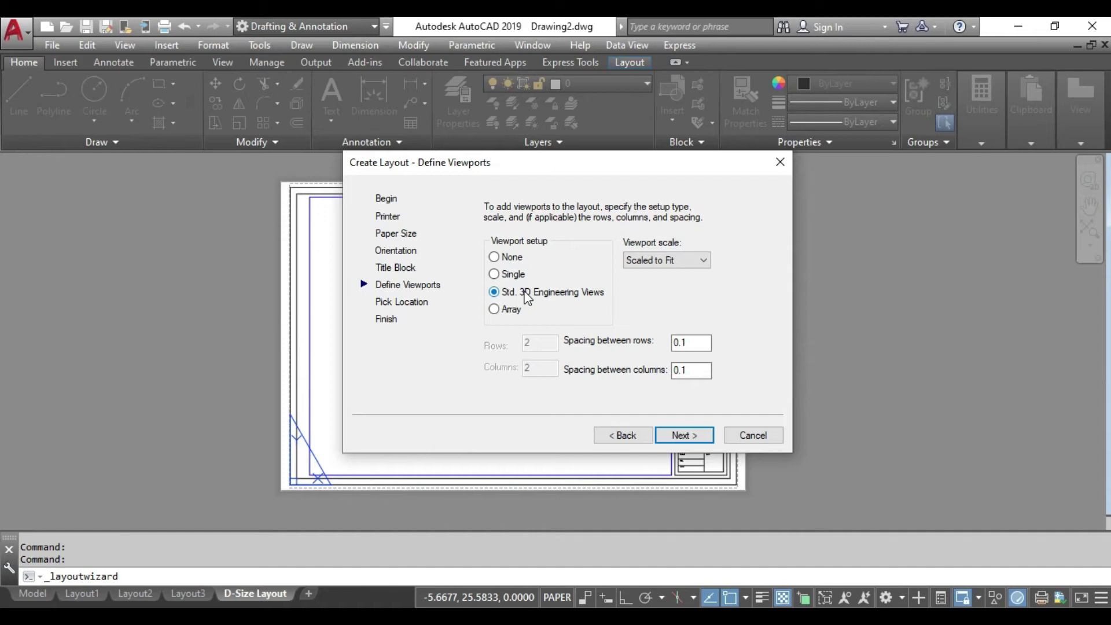
{"action": "left_click", "coordinate": [510, 312]}
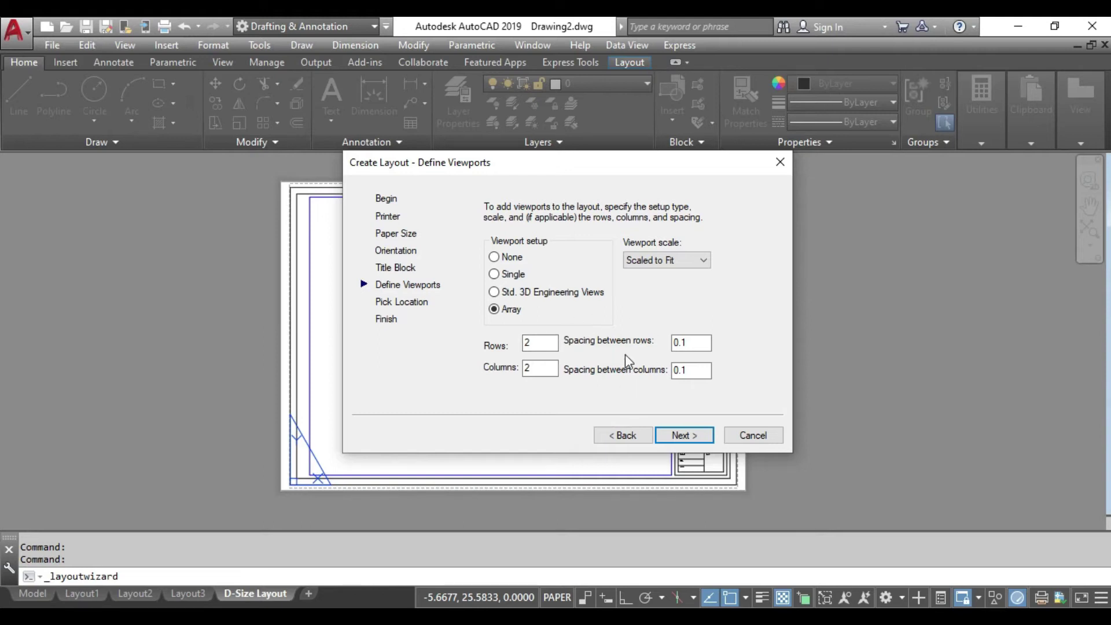
Step: Set the viewport array to 2 rows by 2 columns, correcting an initial 3 by 4
{"action": "double_click", "coordinate": [535, 342]}
{"action": "type", "text": "3"}
{"action": "double_click", "coordinate": [538, 368]}
{"action": "type", "text": "4"}
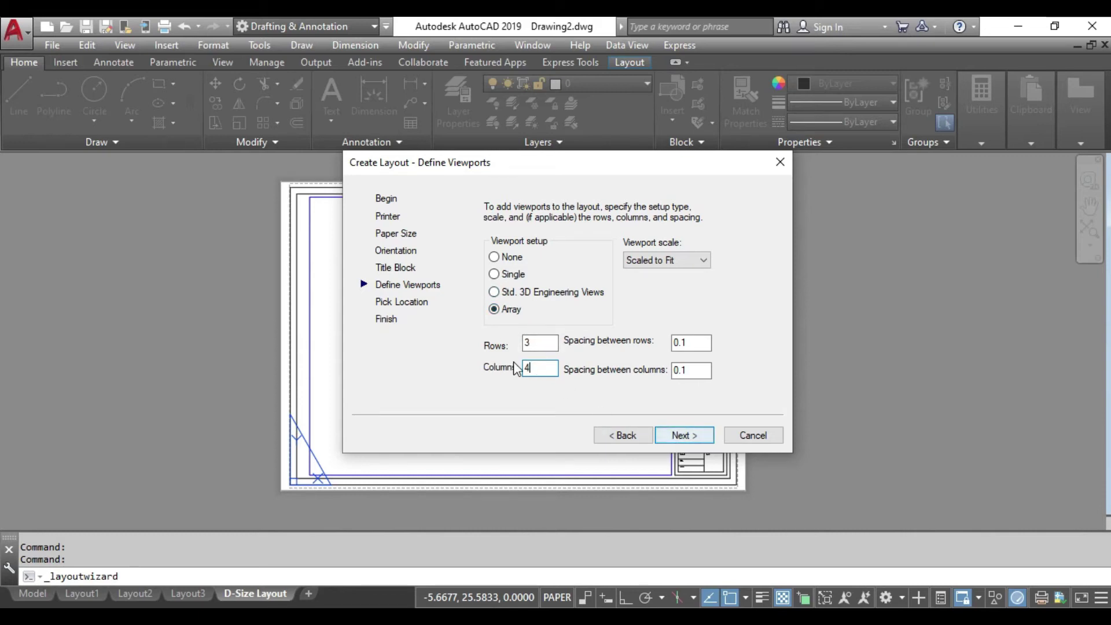
{"action": "double_click", "coordinate": [529, 343]}
{"action": "type", "text": "2"}
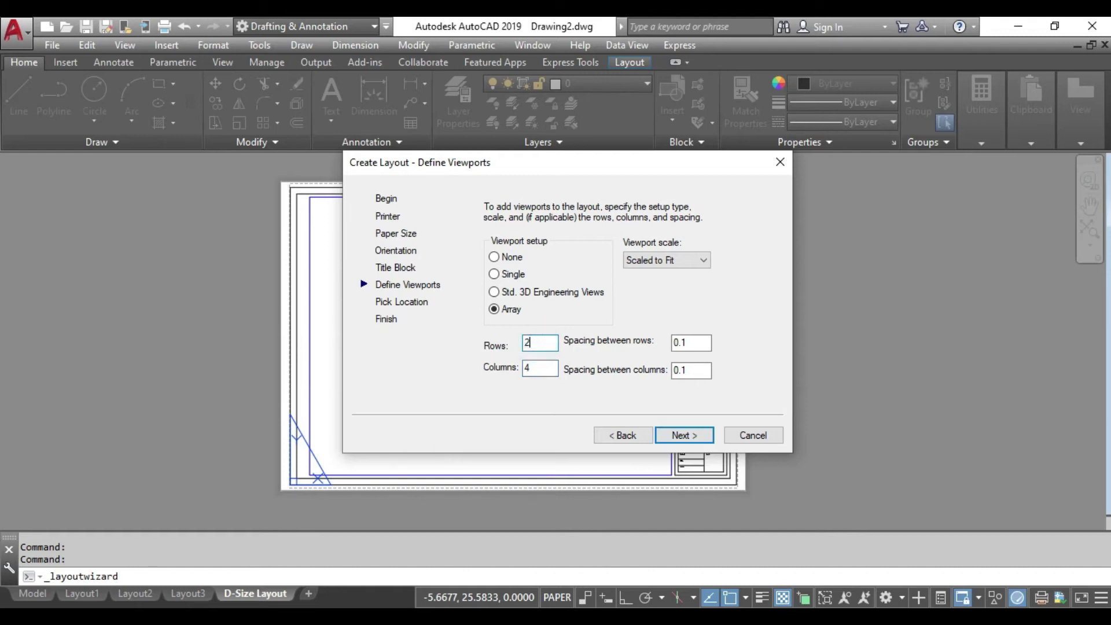
{"action": "key", "text": "Tab"}
{"action": "type", "text": "2"}
{"action": "left_click", "coordinate": [688, 437]}
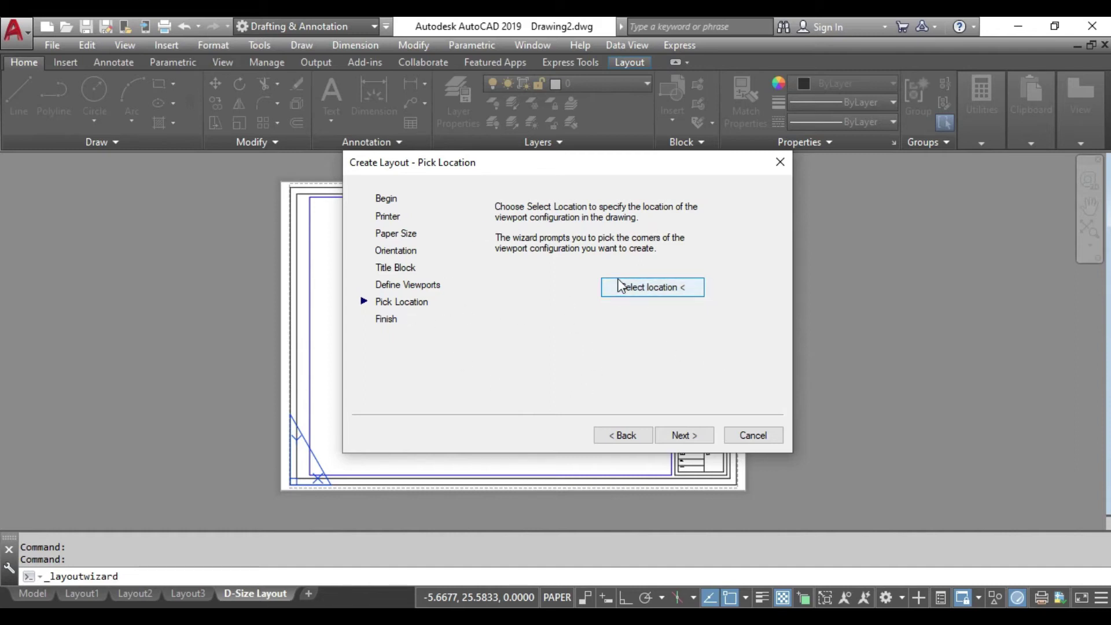
Step: Complete the wizard to create layout 01, then activate its top-left viewport
{"action": "left_click", "coordinate": [680, 435]}
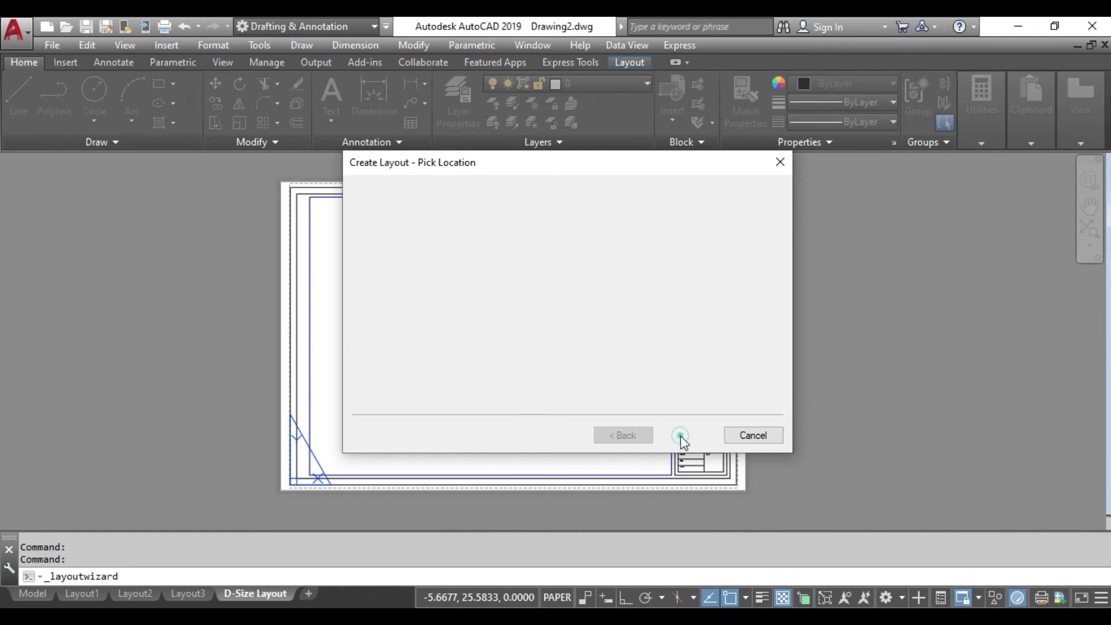
{"action": "left_click", "coordinate": [680, 436]}
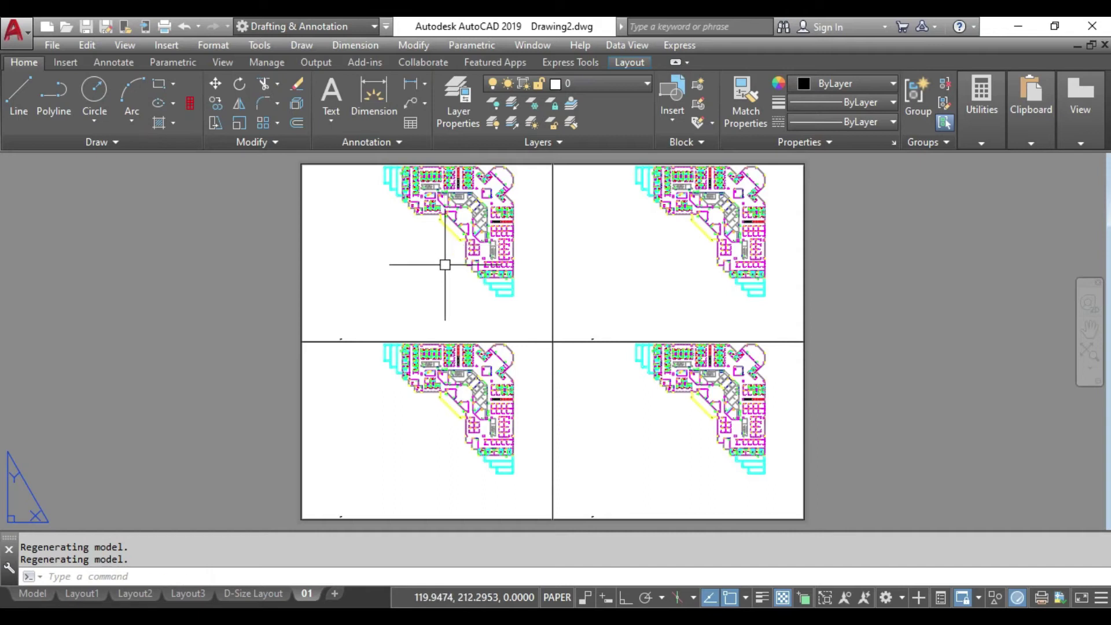
{"action": "double_click", "coordinate": [445, 265]}
Step: Zoom and pan the top-left viewport in on the office cubicles
{"action": "middle_click_drag", "start_coordinate": [457, 202], "coordinate": [448, 284]}
{"action": "scroll", "coordinate": [419, 263], "scroll_direction": "up", "scroll_amount": 2}
{"action": "scroll", "coordinate": [420, 260], "scroll_direction": "up", "scroll_amount": 4}
{"action": "scroll", "coordinate": [419, 257], "scroll_direction": "up", "scroll_amount": 2}
{"action": "scroll", "coordinate": [420, 253], "scroll_direction": "up", "scroll_amount": 2}
{"action": "scroll", "coordinate": [419, 252], "scroll_direction": "up", "scroll_amount": 1}
{"action": "scroll", "coordinate": [420, 253], "scroll_direction": "down", "scroll_amount": 1}
{"action": "middle_click_drag", "start_coordinate": [419, 253], "coordinate": [419, 257]}
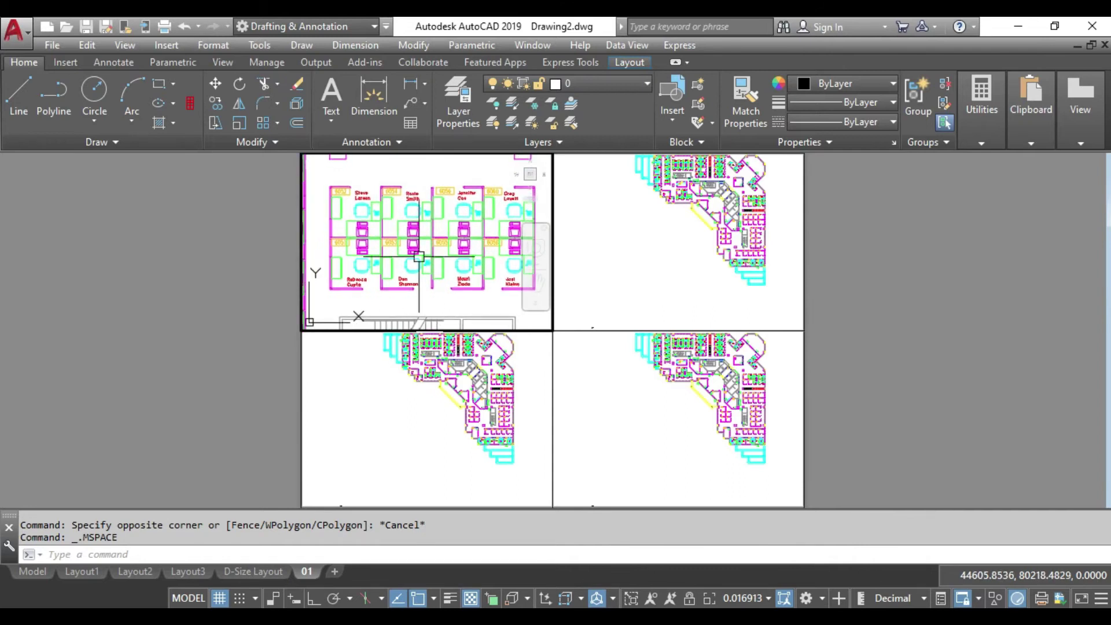
{"action": "type", "text": "z"}
{"action": "key", "text": "Return"}
{"action": "key", "text": "Return"}
{"action": "left_click_drag", "start_coordinate": [419, 256], "coordinate": [424, 230]}
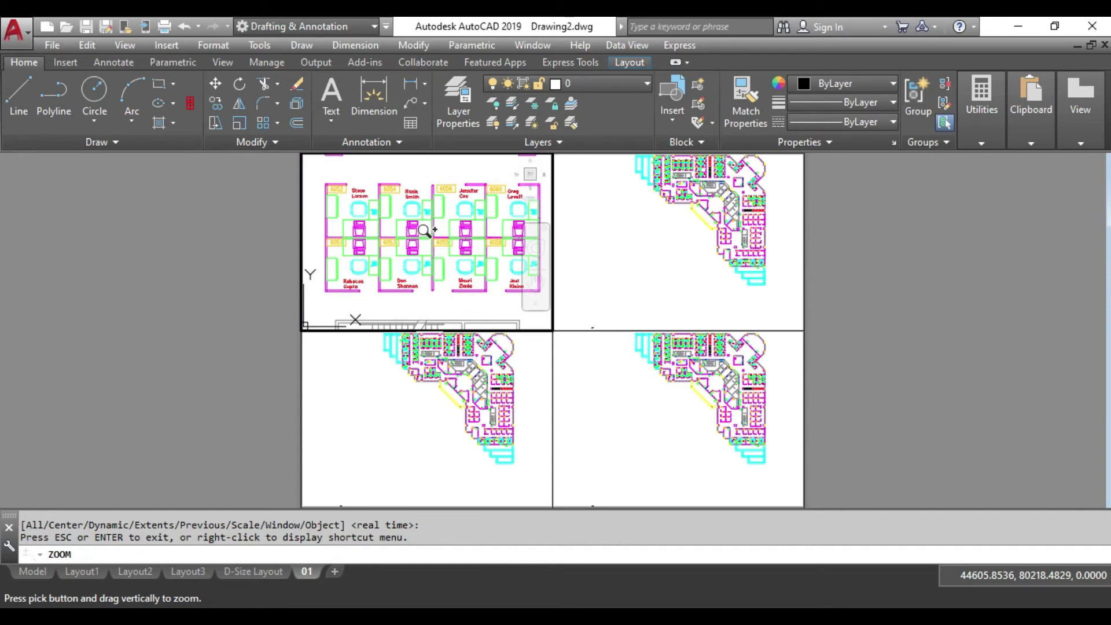
{"action": "right_click", "coordinate": [368, 239]}
{"action": "left_click", "coordinate": [393, 251]}
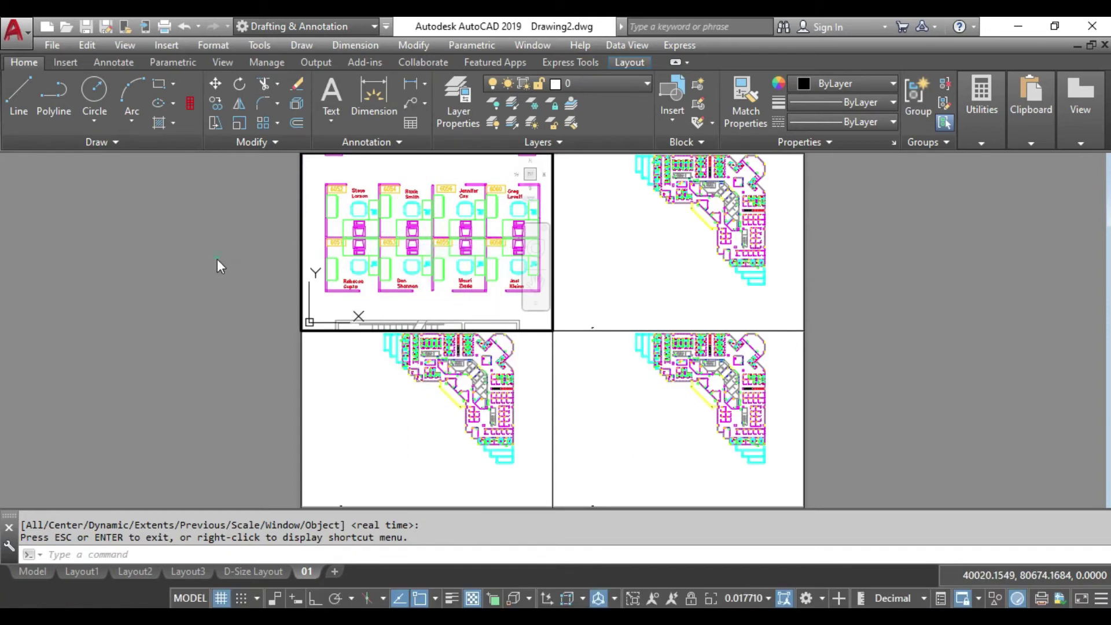
{"action": "double_click", "coordinate": [217, 259]}
Step: Drag the top-left viewport's corner grips inward to crop tightly around the cubicles
{"action": "left_click", "coordinate": [335, 264]}
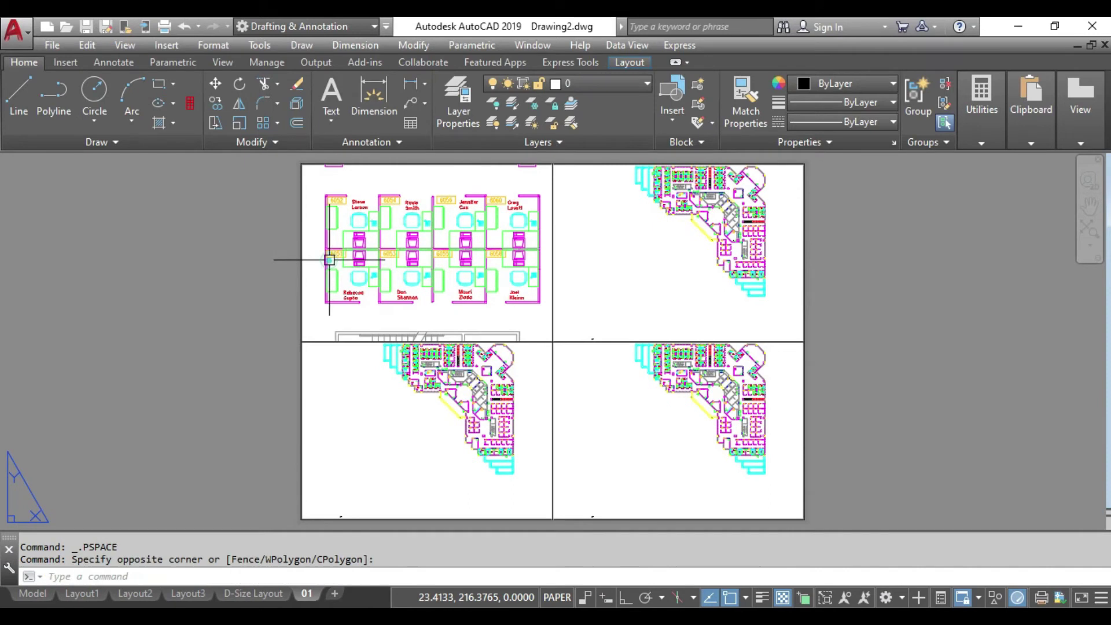
{"action": "left_click", "coordinate": [303, 255]}
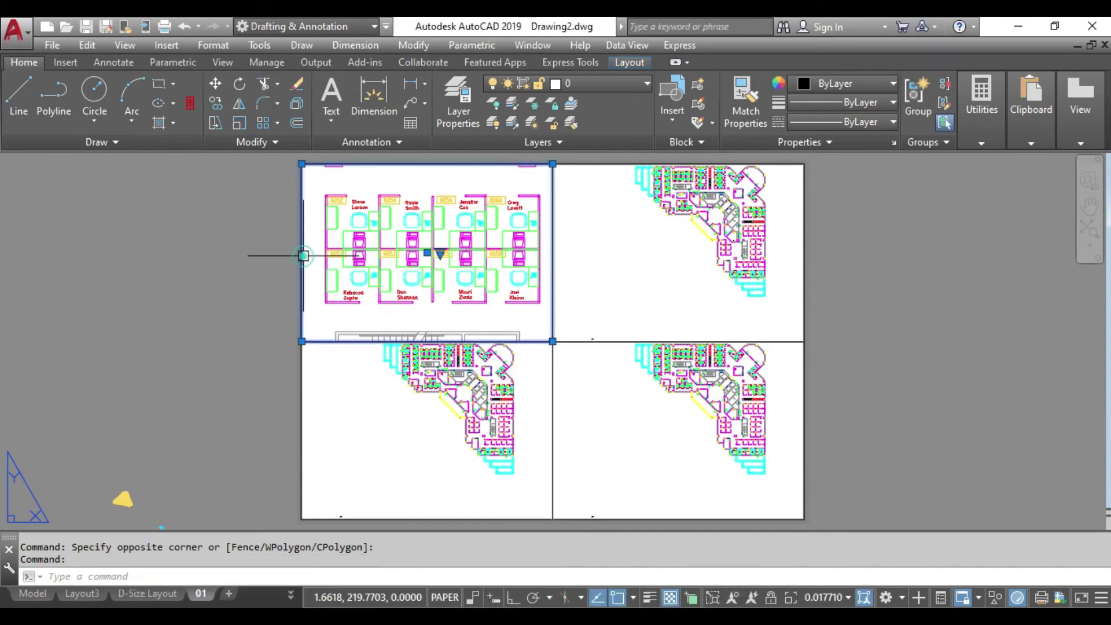
{"action": "left_click", "coordinate": [552, 341]}
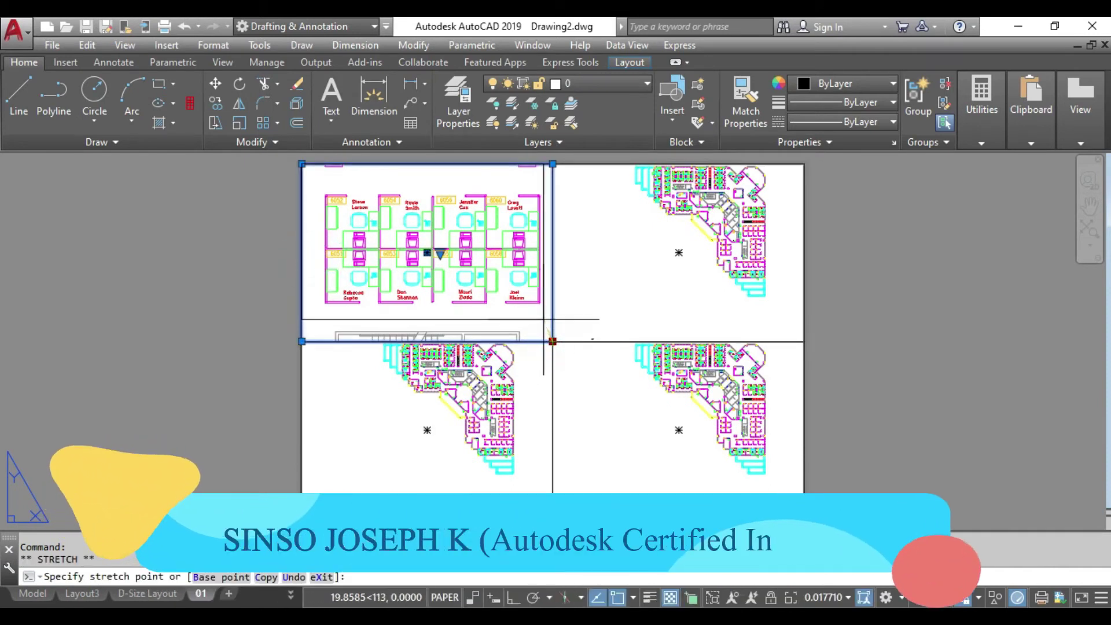
{"action": "left_click", "coordinate": [544, 319]}
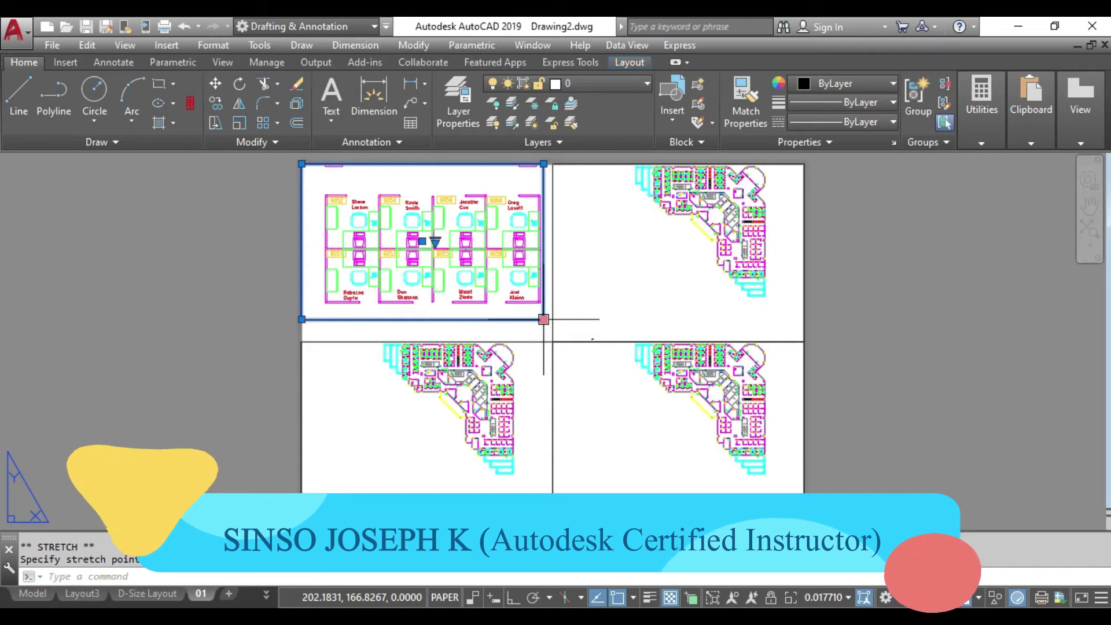
{"action": "scroll", "coordinate": [545, 323], "scroll_direction": "up", "scroll_amount": 2}
{"action": "left_click", "coordinate": [538, 319]}
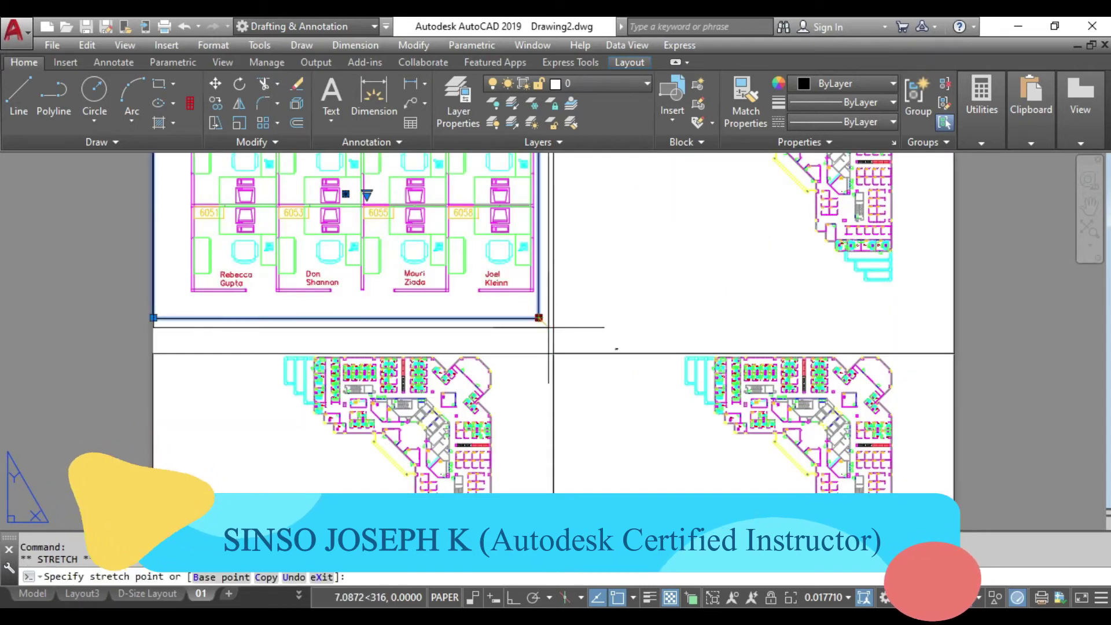
{"action": "left_click", "coordinate": [551, 324]}
{"action": "scroll", "coordinate": [563, 359], "scroll_direction": "down", "scroll_amount": 2}
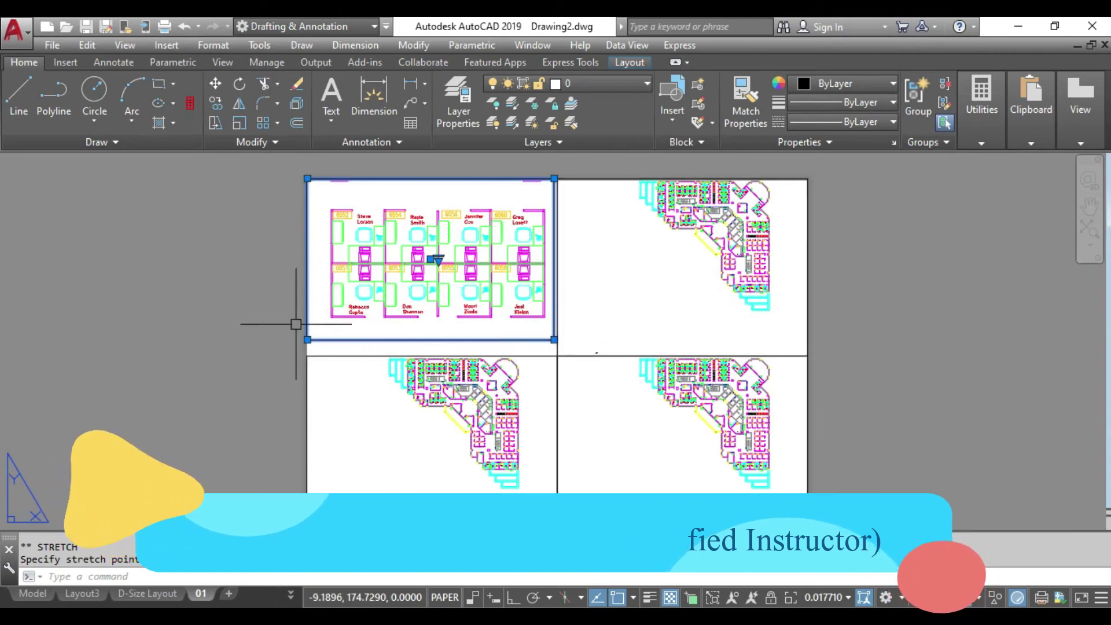
{"action": "left_click", "coordinate": [307, 179]}
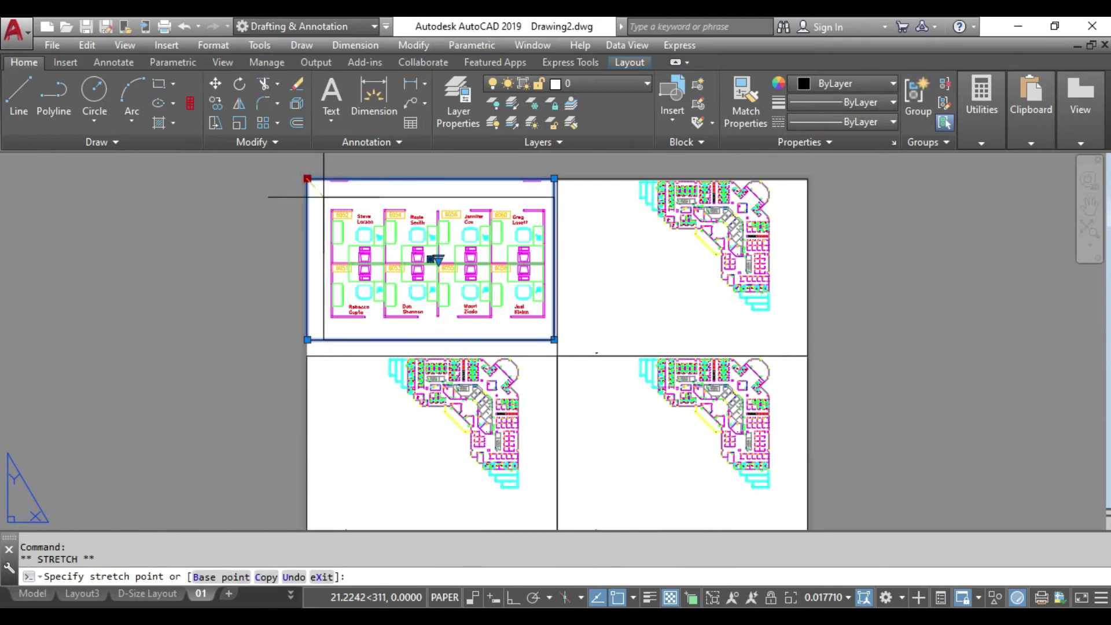
{"action": "left_click", "coordinate": [323, 197]}
{"action": "key", "text": "Escape"}
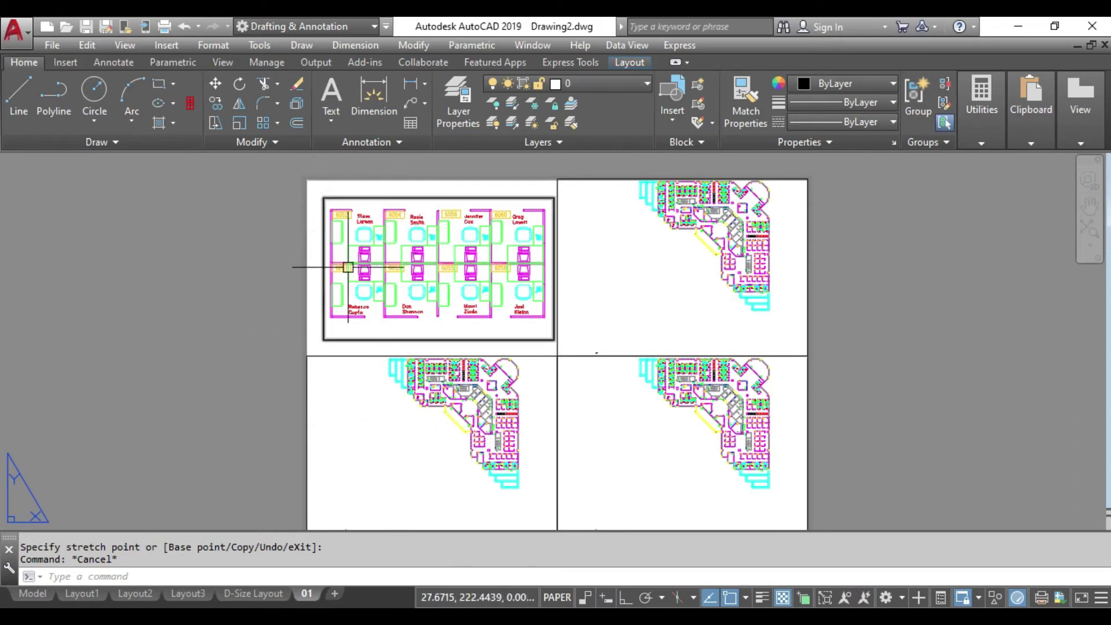
{"action": "mouse_move", "coordinate": [389, 384]}
{"action": "middle_mouse_down"}
{"action": "mouse_move", "coordinate": [411, 318]}
{"action": "mouse_move", "coordinate": [434, 340]}
{"action": "mouse_move", "coordinate": [415, 361]}
{"action": "middle_mouse_up"}
Step: Zoom the lower-left viewport in on a single cubicle and centre it
{"action": "double_click", "coordinate": [410, 317]}
{"action": "scroll", "coordinate": [435, 340], "scroll_direction": "up", "scroll_amount": 3}
{"action": "scroll", "coordinate": [434, 340], "scroll_direction": "up", "scroll_amount": 3}
{"action": "scroll", "coordinate": [405, 350], "scroll_direction": "up", "scroll_amount": 2}
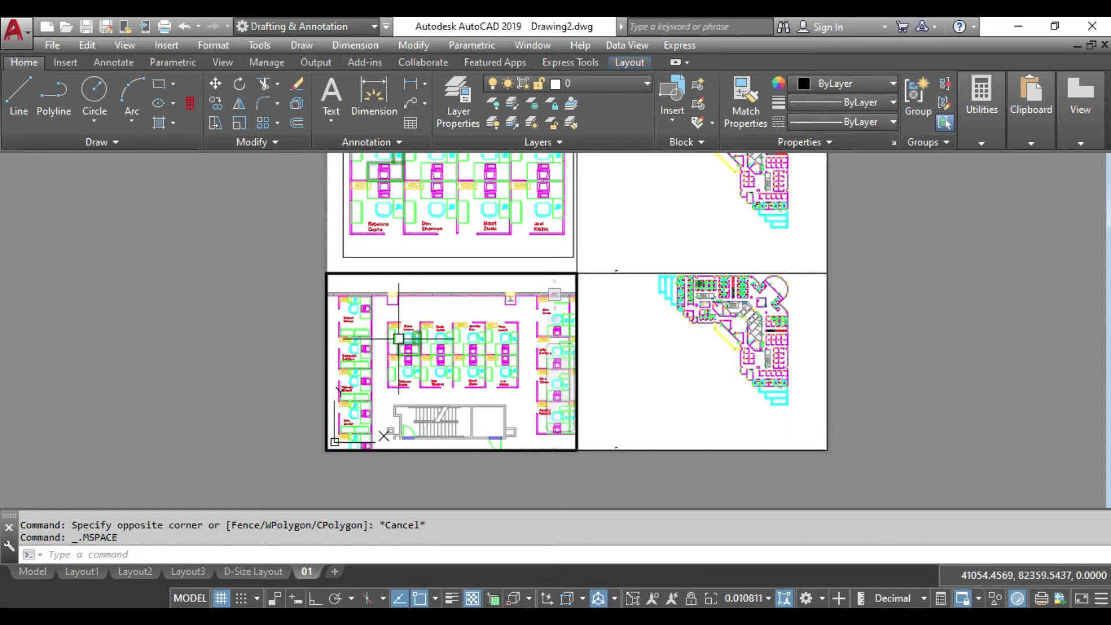
{"action": "scroll", "coordinate": [398, 338], "scroll_direction": "up", "scroll_amount": 2}
{"action": "scroll", "coordinate": [398, 339], "scroll_direction": "up", "scroll_amount": 2}
{"action": "scroll", "coordinate": [398, 339], "scroll_direction": "up", "scroll_amount": 2}
{"action": "middle_click_drag", "start_coordinate": [423, 363], "coordinate": [439, 365]}
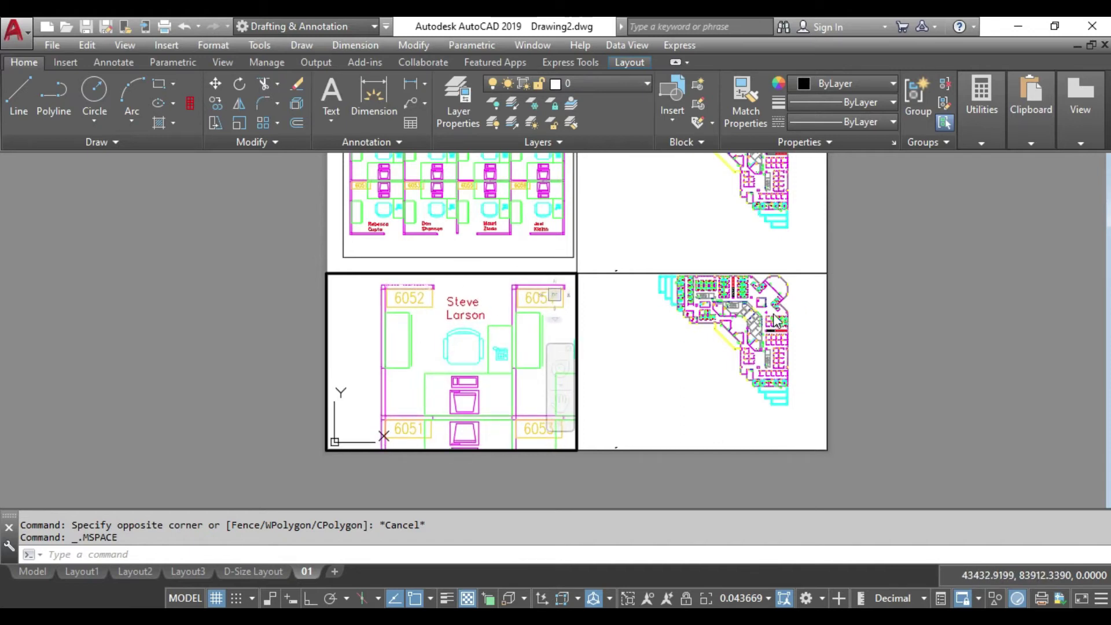
{"action": "double_click", "coordinate": [250, 296]}
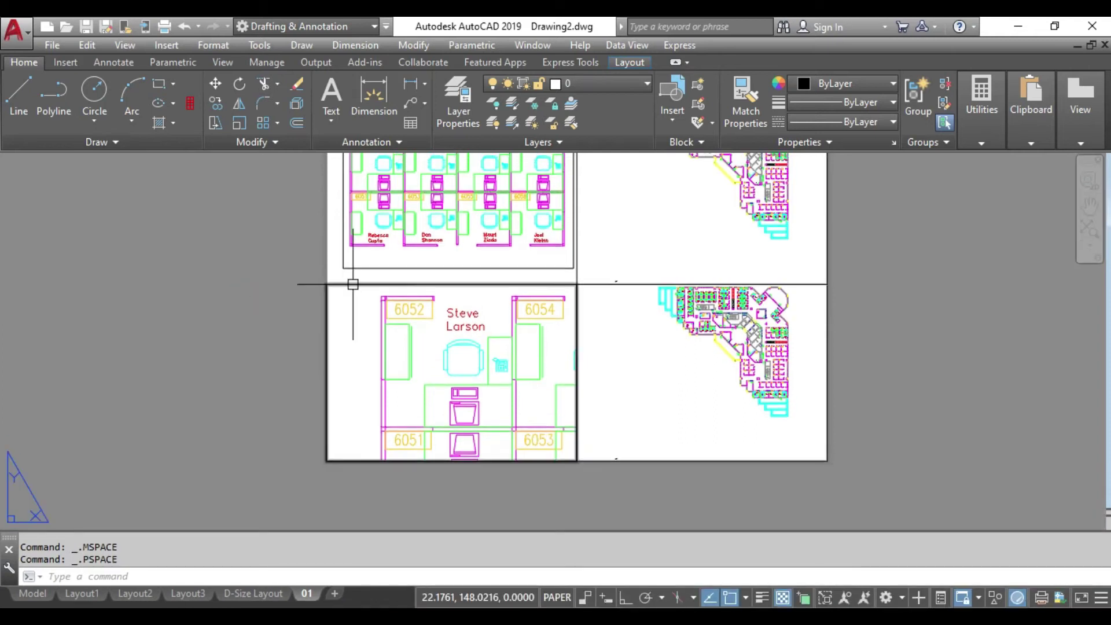
Step: Shrink the lower-left viewport by dragging its corner and right-edge grips inward
{"action": "left_click", "coordinate": [348, 284]}
{"action": "left_click", "coordinate": [327, 461]}
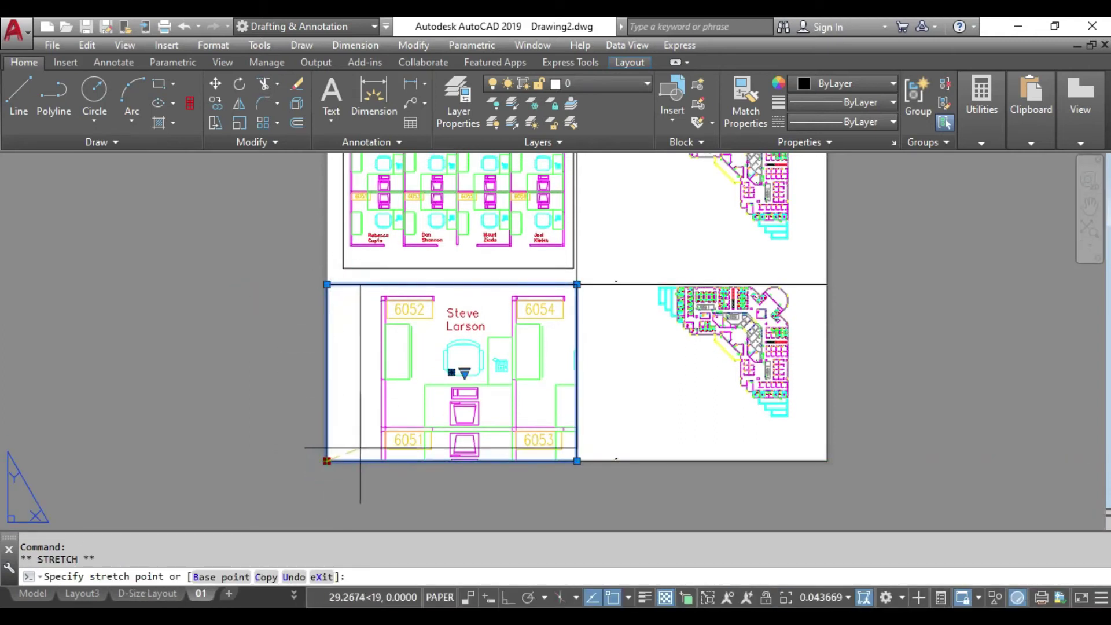
{"action": "left_click", "coordinate": [370, 444]}
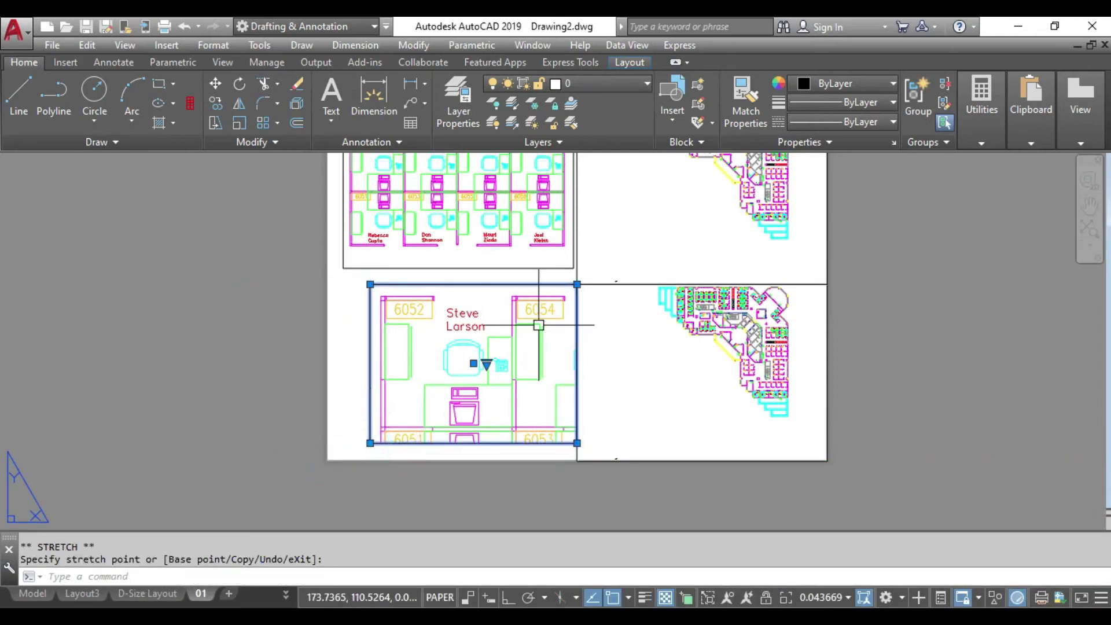
{"action": "left_click", "coordinate": [577, 284]}
{"action": "left_click", "coordinate": [577, 284]}
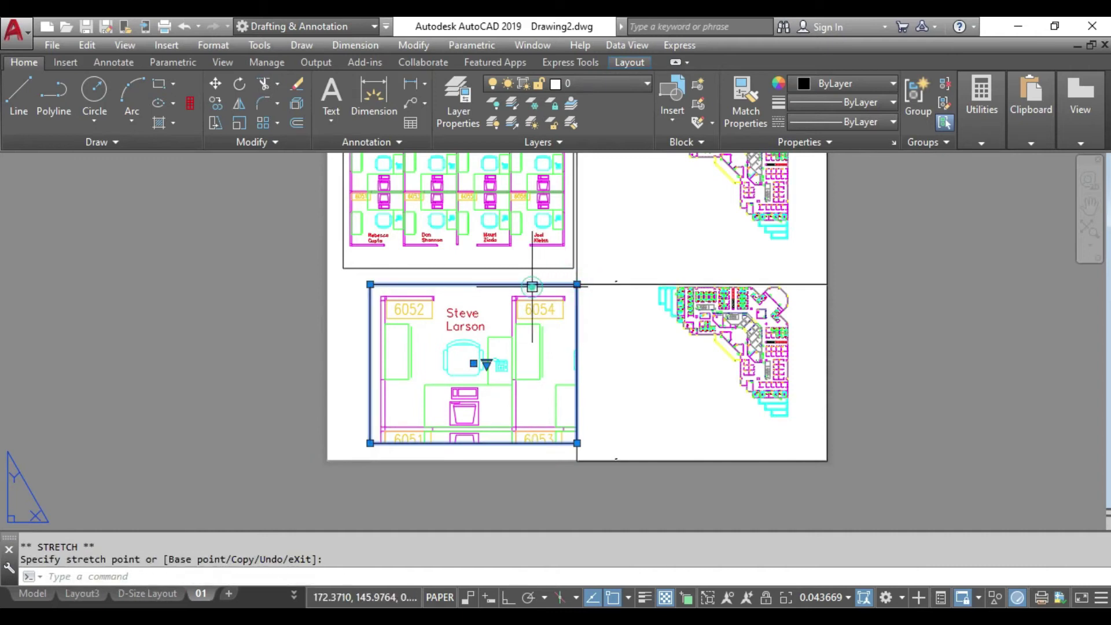
{"action": "left_click", "coordinate": [577, 284]}
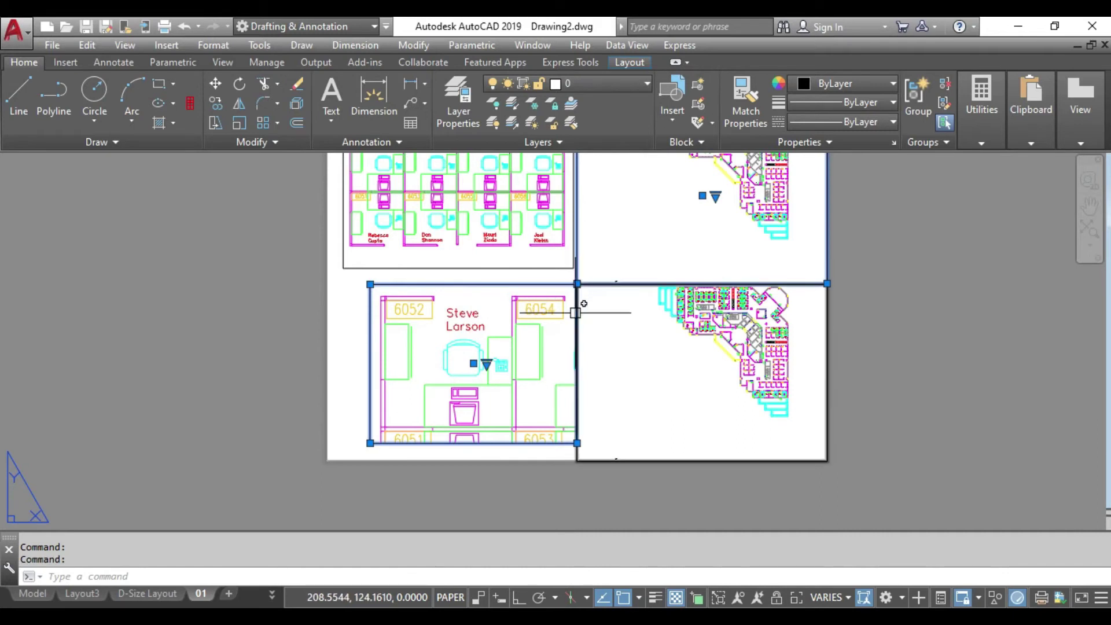
{"action": "key", "text": "Escape"}
{"action": "left_click", "coordinate": [570, 284]}
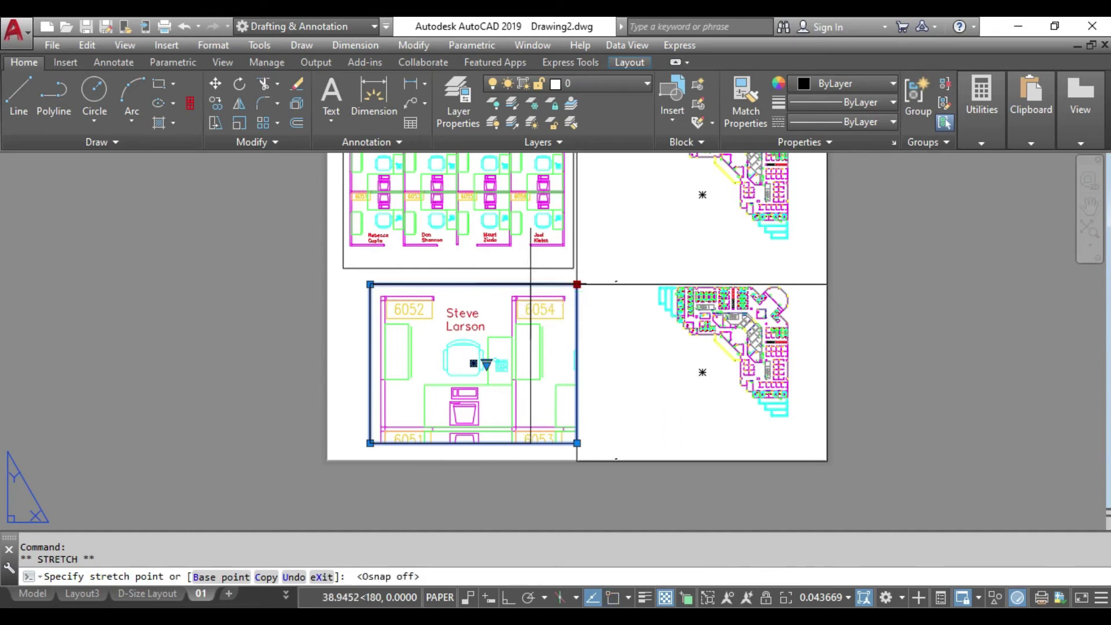
{"action": "left_click", "coordinate": [530, 284]}
{"action": "key", "text": "Escape"}
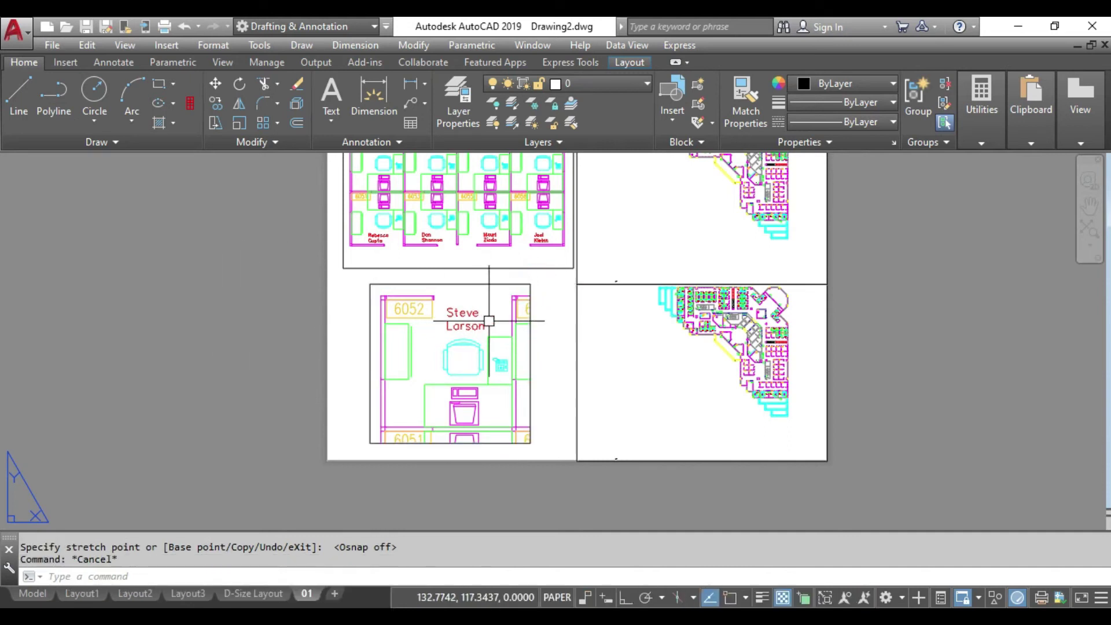
Step: Start moving the lower-left viewport, cancel the move, and pan the sheet down
{"action": "left_click", "coordinate": [530, 350]}
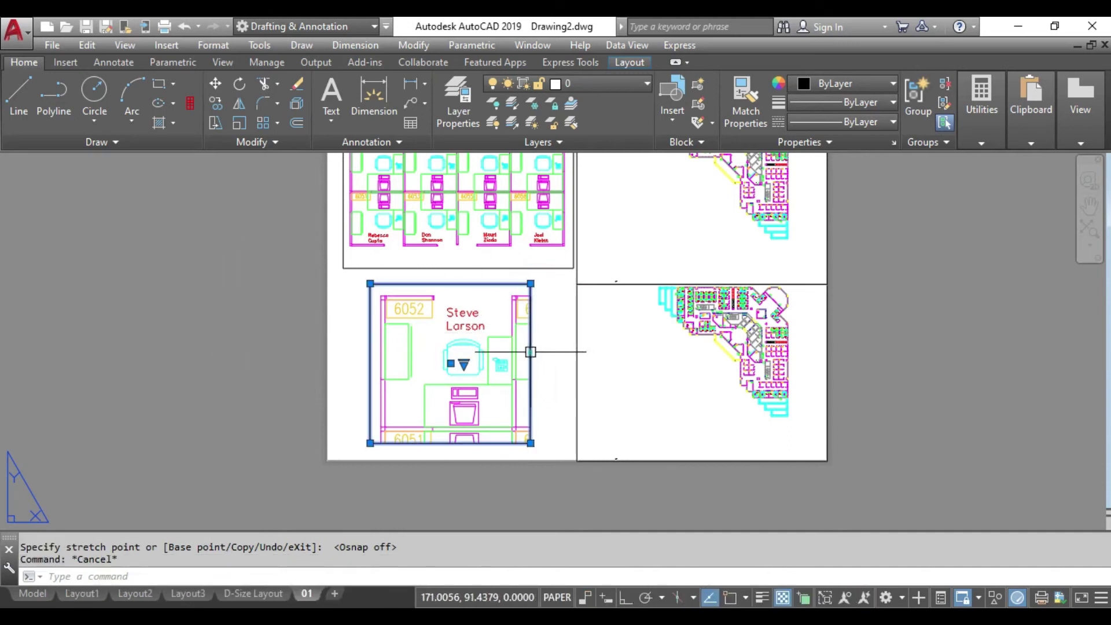
{"action": "type", "text": "M"}
{"action": "key", "text": "Return"}
{"action": "left_click", "coordinate": [551, 355]}
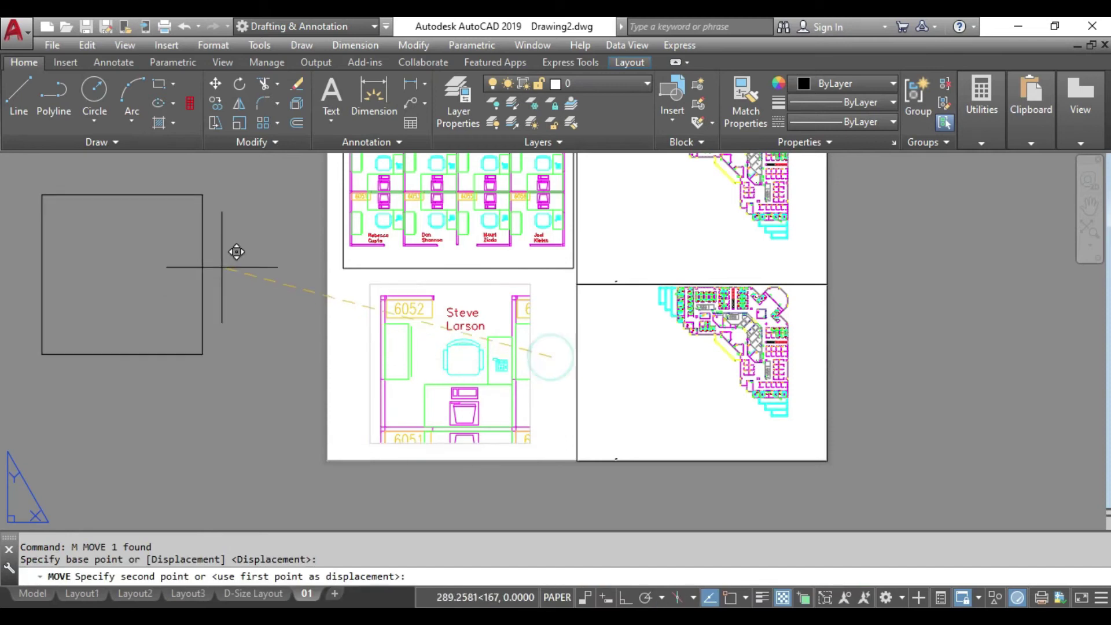
{"action": "key", "text": "Escape"}
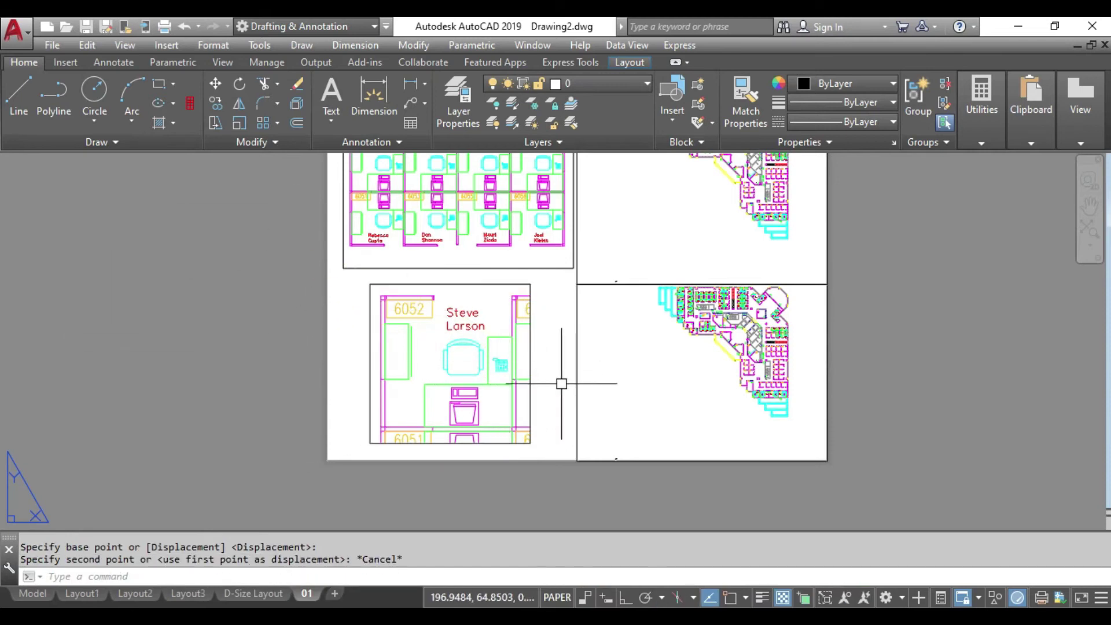
{"action": "middle_click_drag", "start_coordinate": [561, 384], "coordinate": [424, 415]}
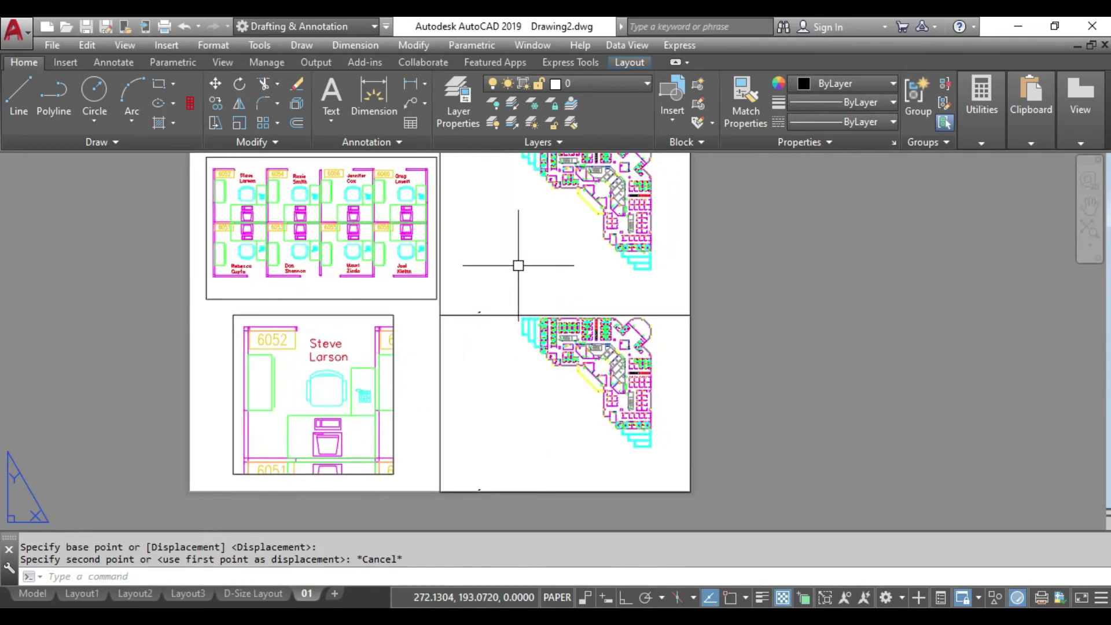
{"action": "middle_click_drag", "start_coordinate": [518, 266], "coordinate": [504, 324]}
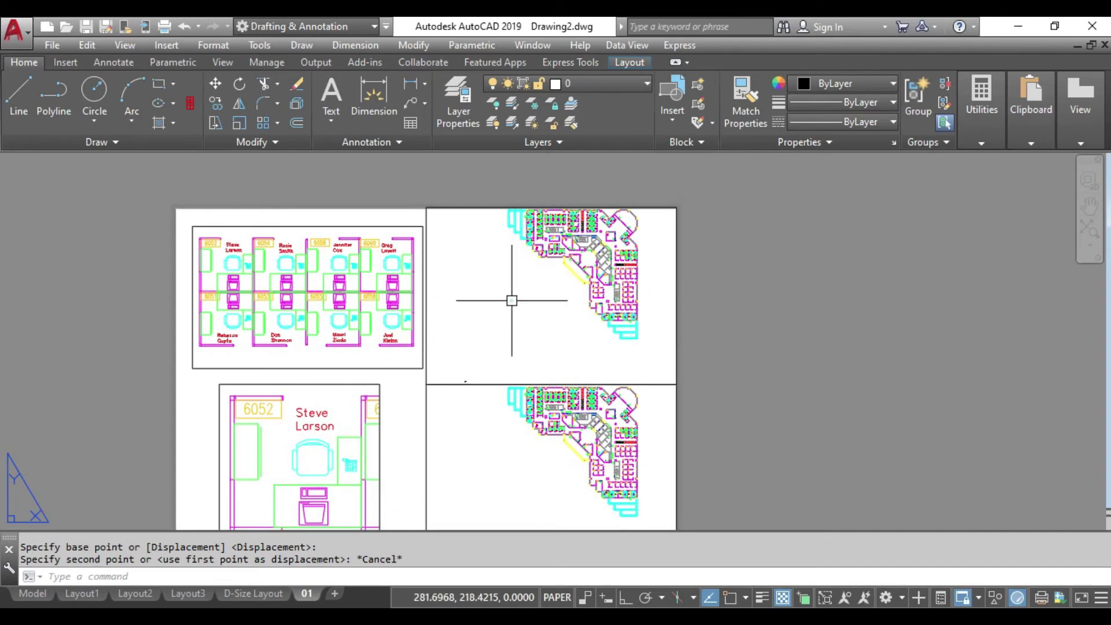
Step: Recentre the floor plan inside the top-right viewport
{"action": "double_click", "coordinate": [511, 301]}
{"action": "middle_click_drag", "start_coordinate": [586, 258], "coordinate": [565, 284]}
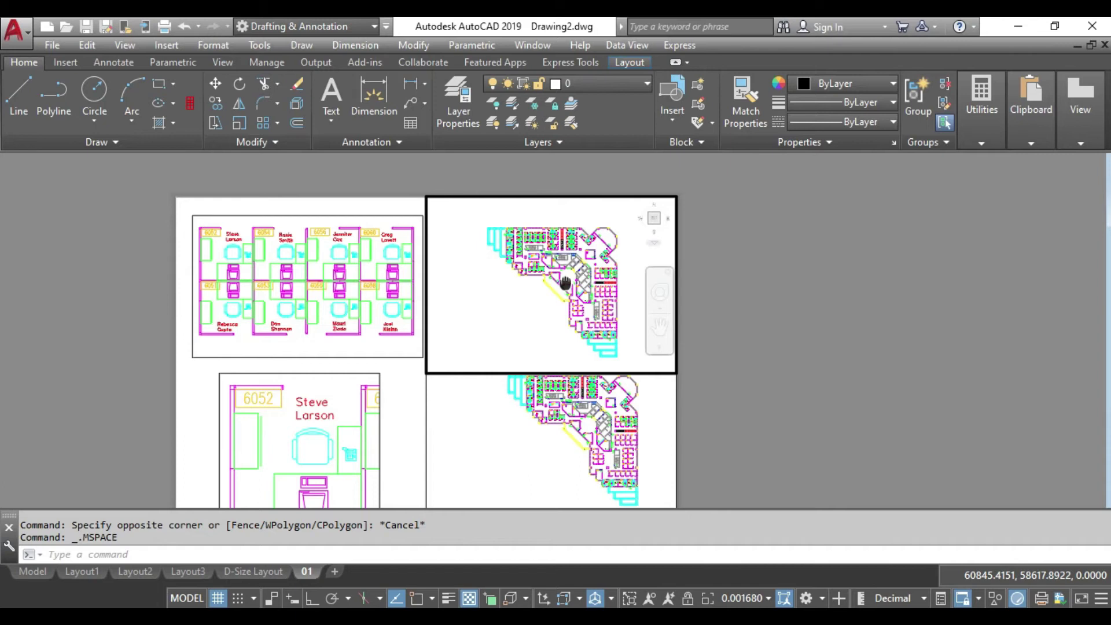
{"action": "double_click", "coordinate": [727, 272]}
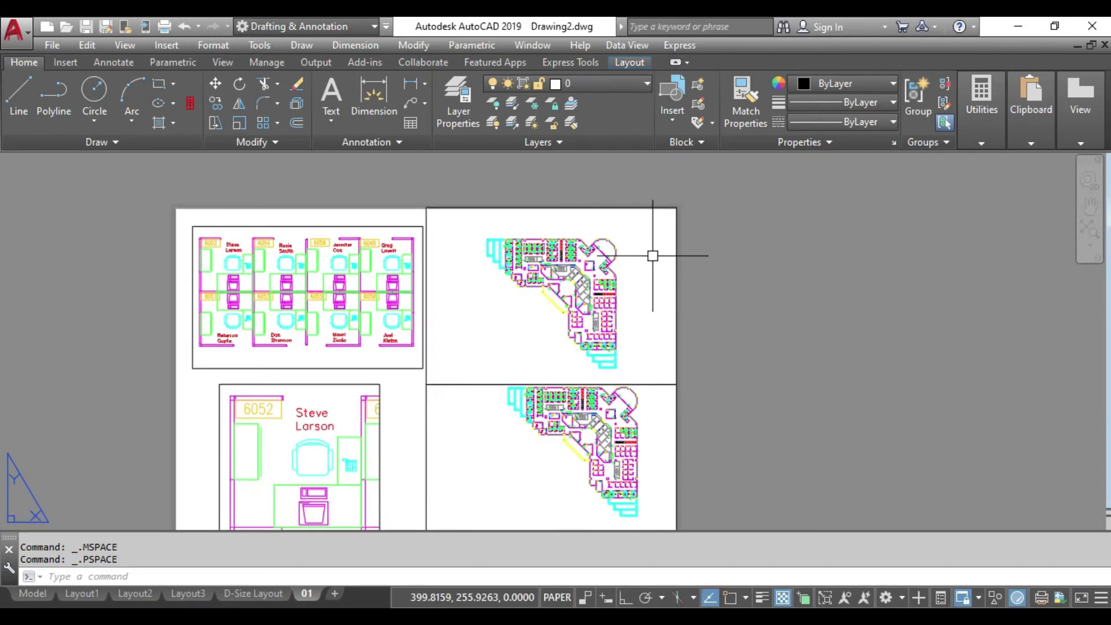
Step: Pull the top-right viewport's top-right and bottom-left corners inward to frame the plan tightly
{"action": "left_click", "coordinate": [673, 270]}
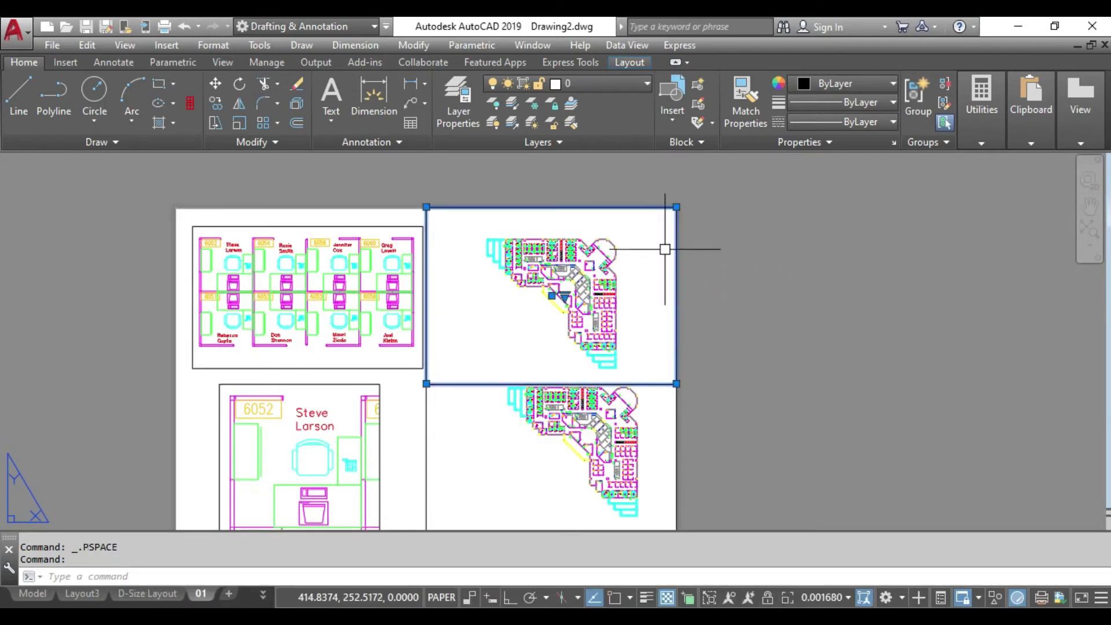
{"action": "left_click", "coordinate": [675, 208]}
{"action": "left_click", "coordinate": [629, 226]}
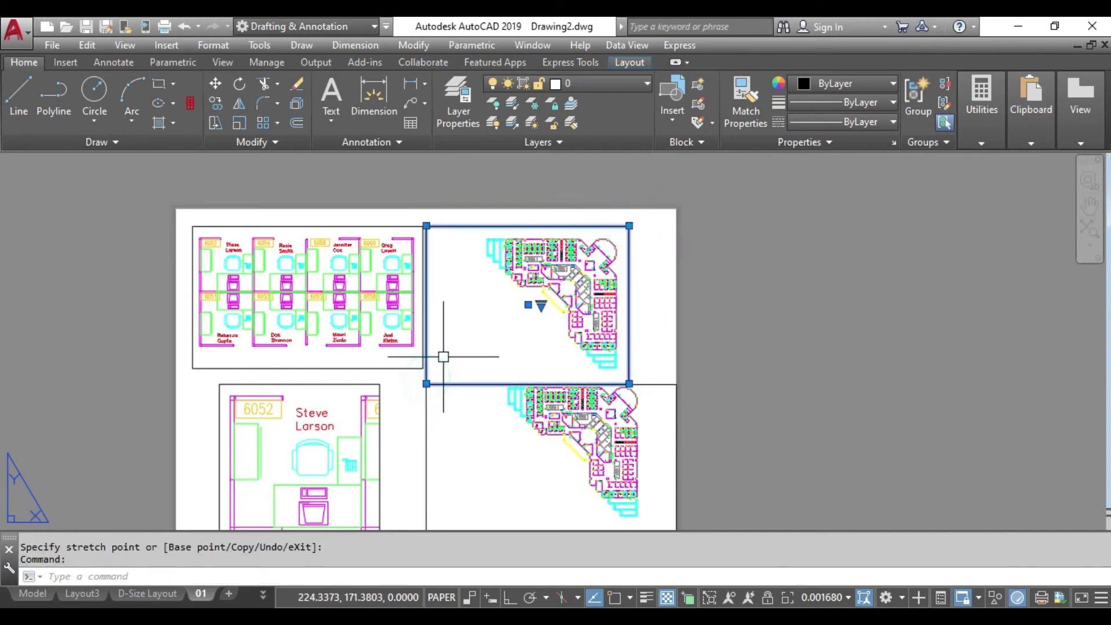
{"action": "left_click", "coordinate": [426, 384]}
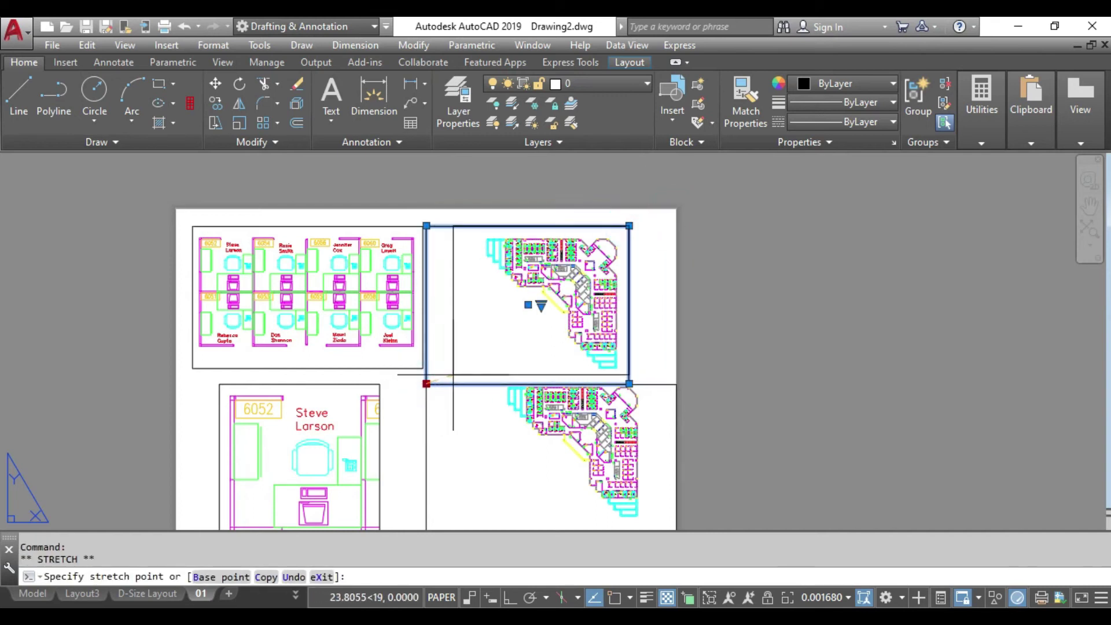
{"action": "left_click", "coordinate": [462, 375]}
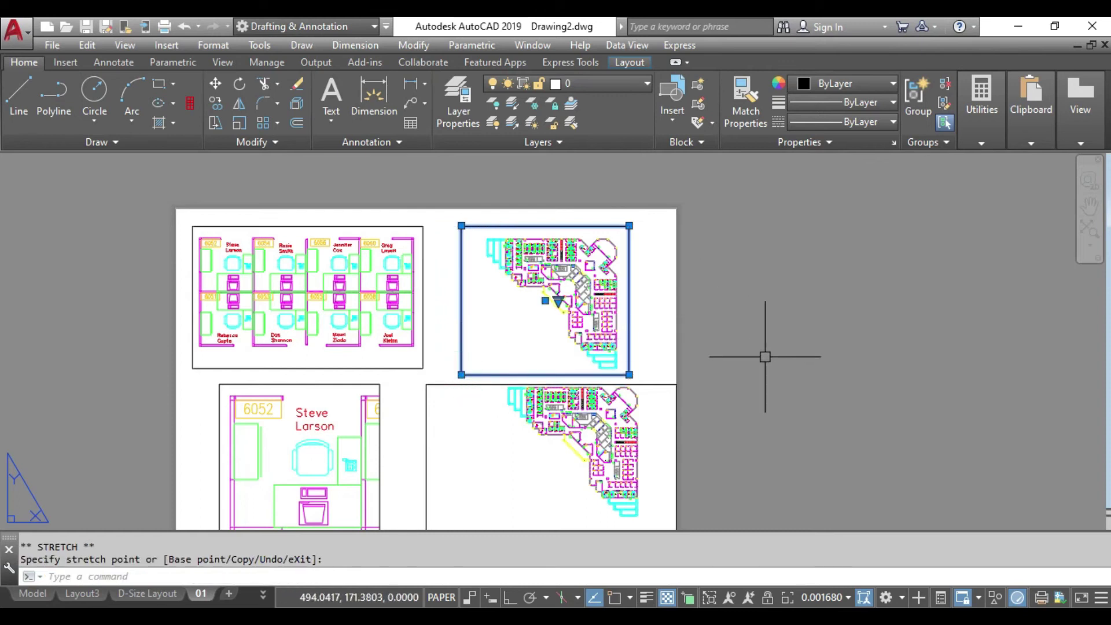
{"action": "key", "text": "Escape"}
{"action": "middle_click_drag", "start_coordinate": [719, 426], "coordinate": [726, 372]}
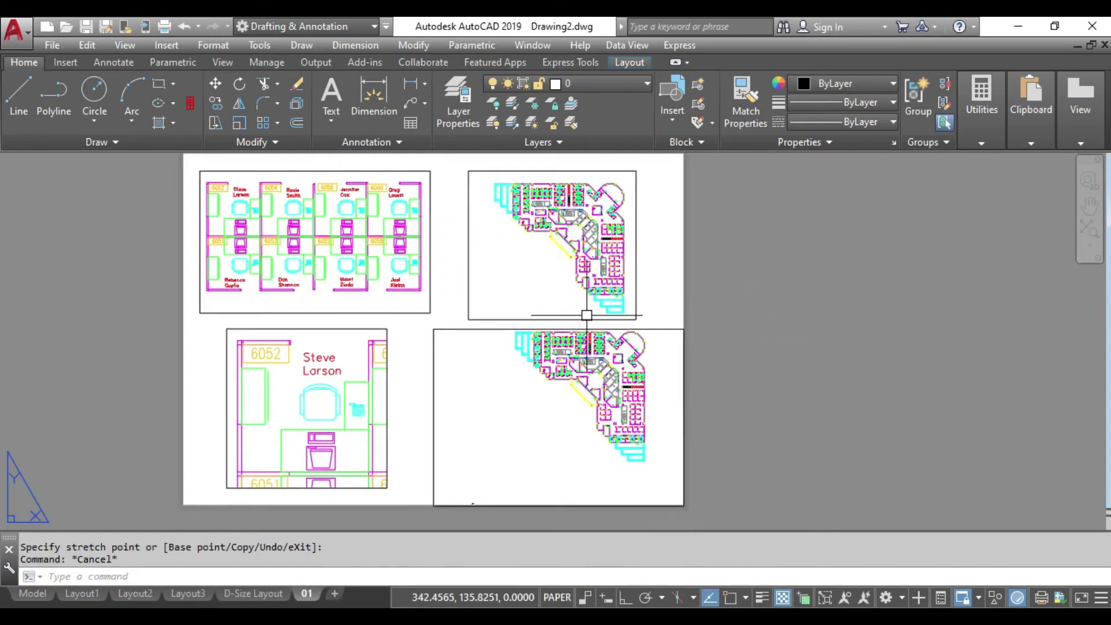
Step: Zoom the lower-right viewport in on the plan's central corridor area and recentre it
{"action": "double_click", "coordinate": [527, 394]}
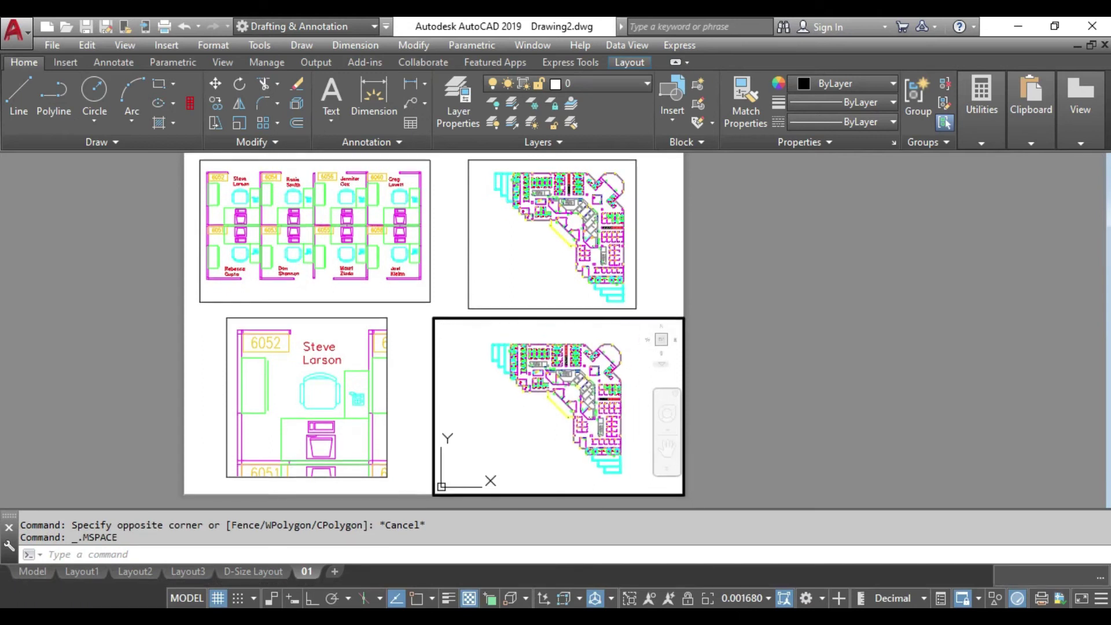
{"action": "scroll", "coordinate": [573, 377], "scroll_direction": "up", "scroll_amount": 2}
{"action": "scroll", "coordinate": [571, 373], "scroll_direction": "up", "scroll_amount": 1}
{"action": "scroll", "coordinate": [572, 376], "scroll_direction": "up", "scroll_amount": 1}
{"action": "scroll", "coordinate": [573, 377], "scroll_direction": "up", "scroll_amount": 1}
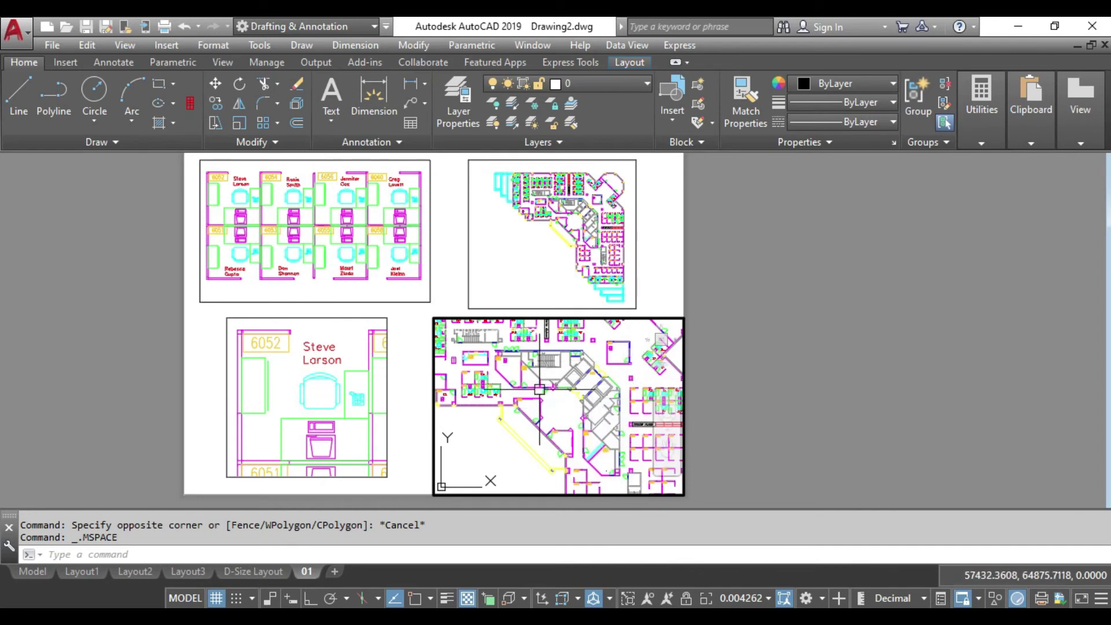
{"action": "scroll", "coordinate": [547, 382], "scroll_direction": "up", "scroll_amount": 2}
{"action": "scroll", "coordinate": [567, 384], "scroll_direction": "down", "scroll_amount": 2}
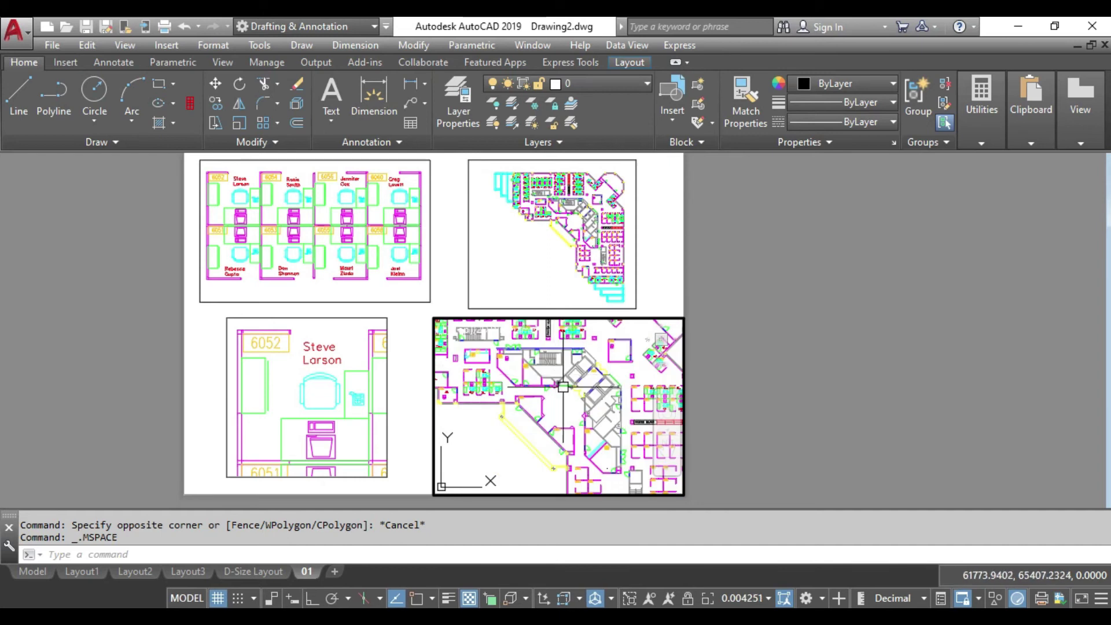
{"action": "middle_click_drag", "start_coordinate": [568, 384], "coordinate": [560, 384]}
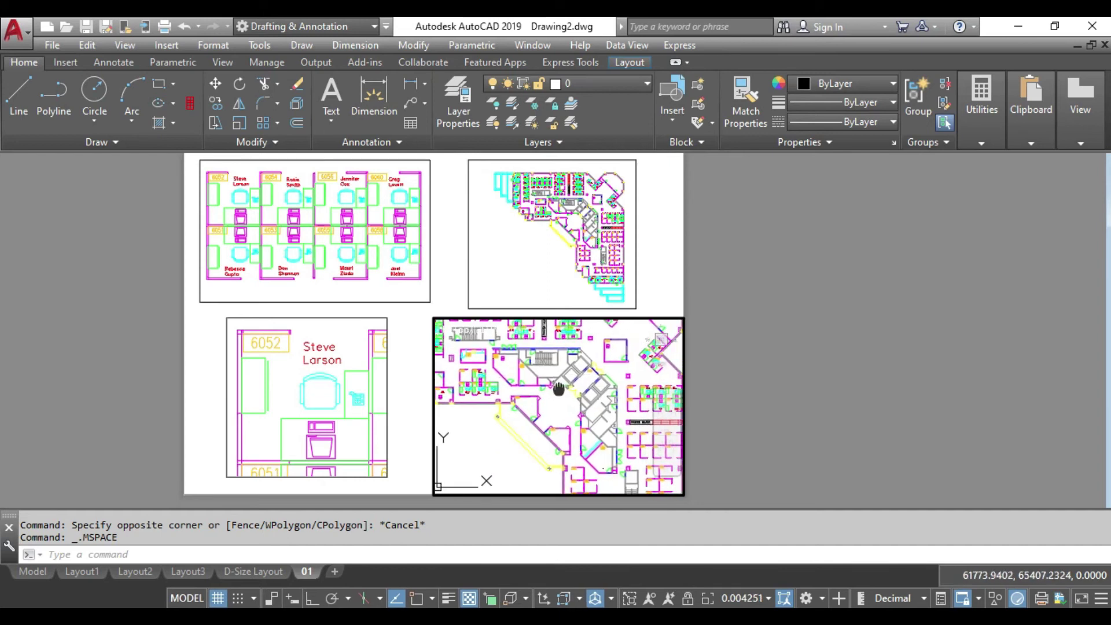
{"action": "double_click", "coordinate": [670, 300]}
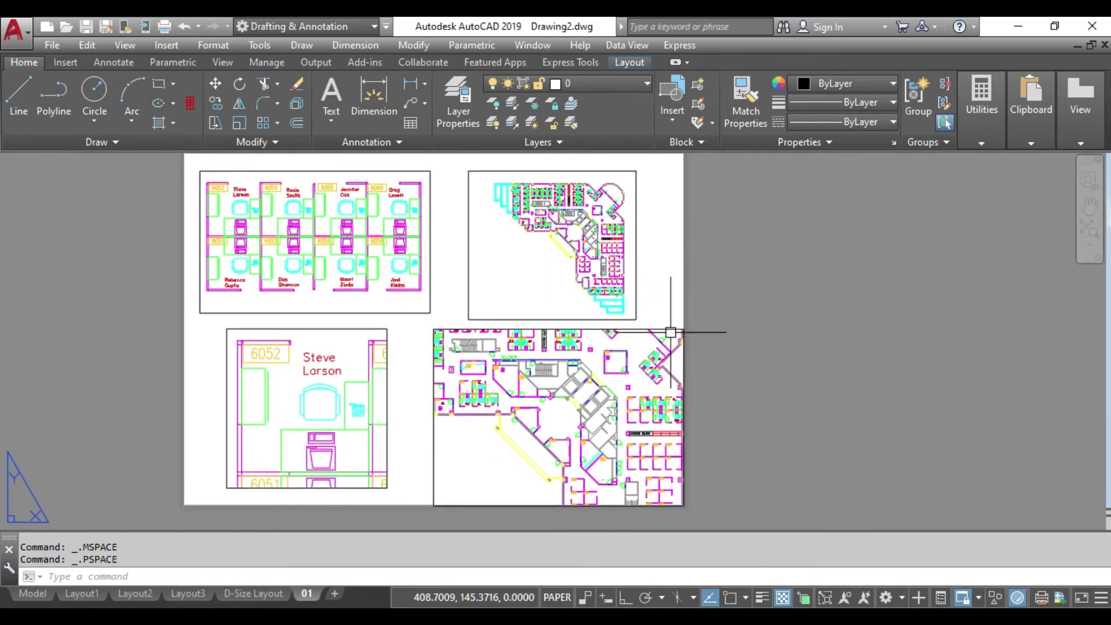
Step: Pull the lower-right viewport's top-right corner inward, then widen it slightly
{"action": "left_click", "coordinate": [670, 329]}
{"action": "left_click", "coordinate": [683, 329]}
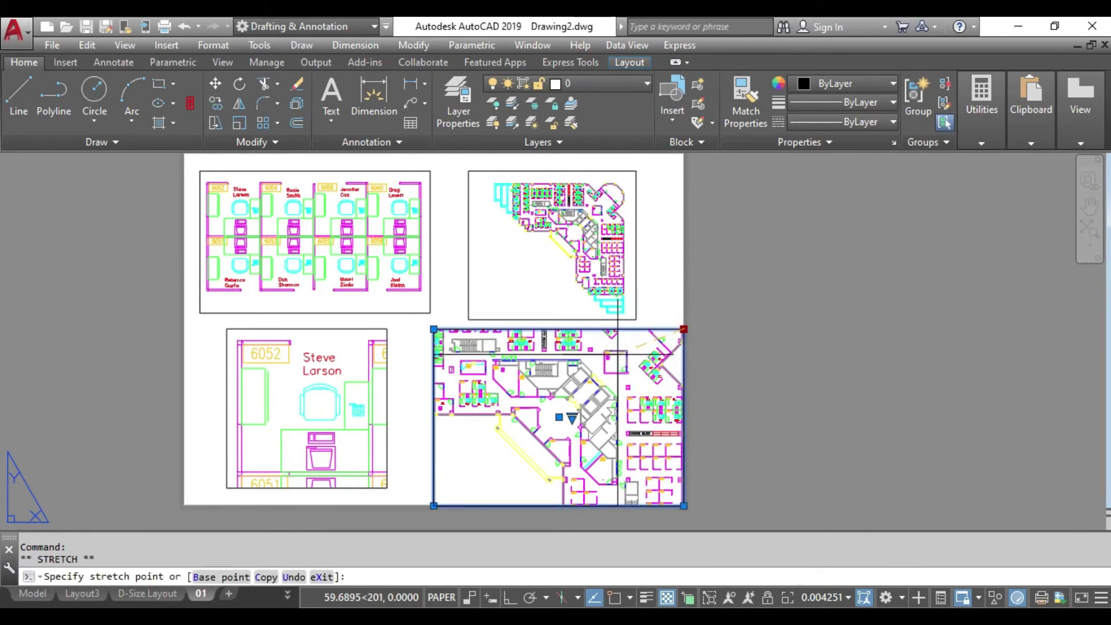
{"action": "left_click", "coordinate": [618, 354]}
{"action": "scroll", "coordinate": [619, 375], "scroll_direction": "up", "scroll_amount": 4}
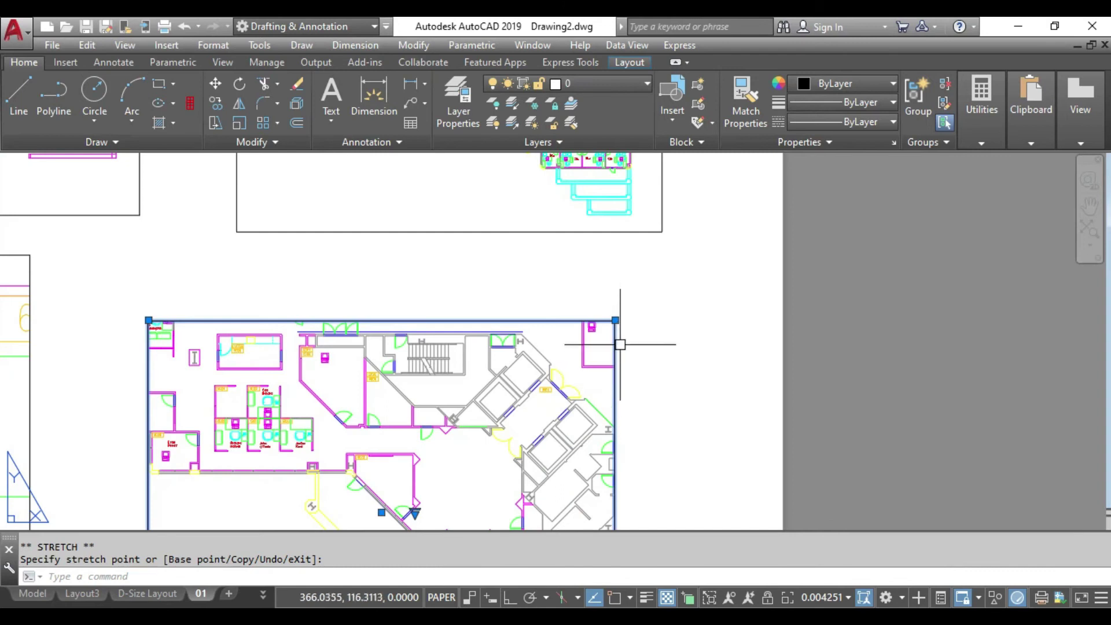
{"action": "left_click", "coordinate": [633, 323]}
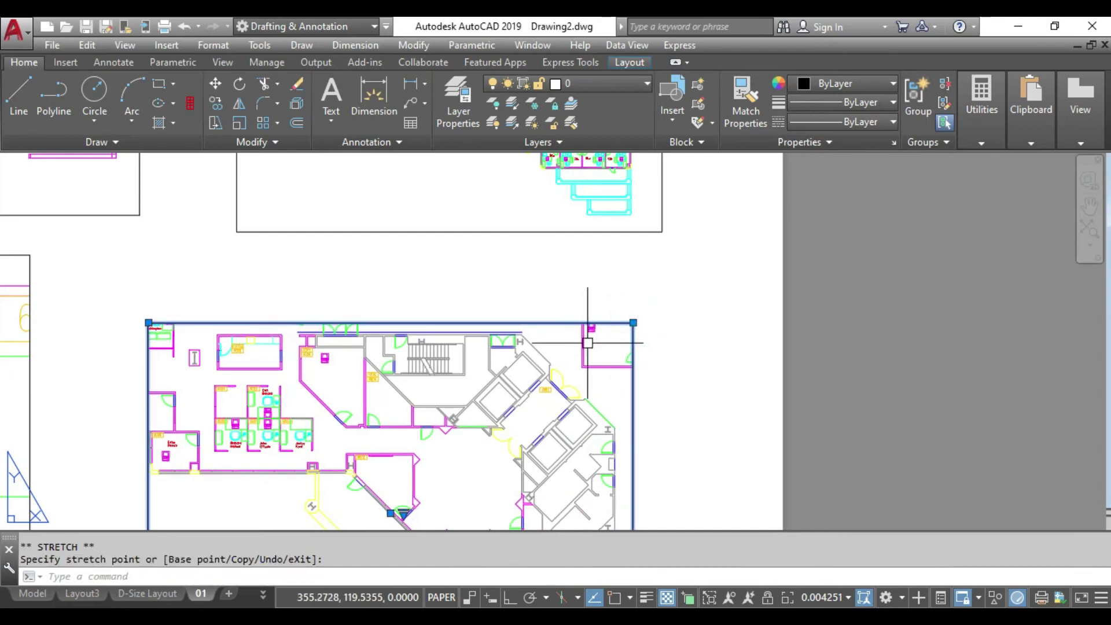
Step: Pull the lower-right viewport's bottom-left corner inward to tighten its frame
{"action": "left_click", "coordinate": [658, 293]}
{"action": "middle_click_drag", "start_coordinate": [665, 408], "coordinate": [664, 305]}
{"action": "scroll", "coordinate": [658, 293], "scroll_direction": "down", "scroll_amount": 2}
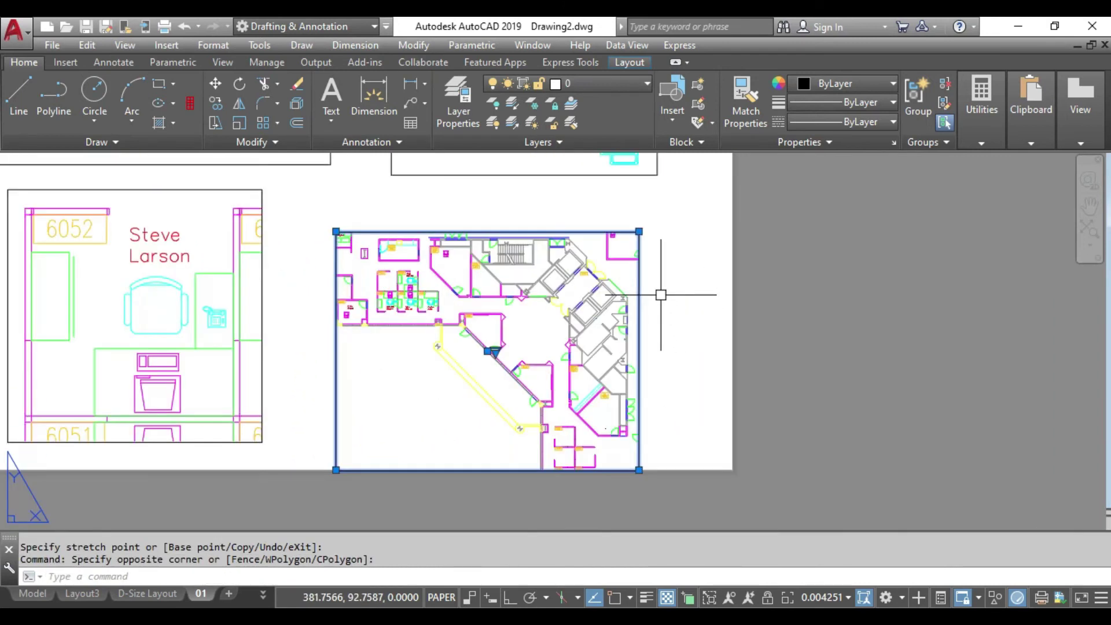
{"action": "left_click", "coordinate": [335, 469]}
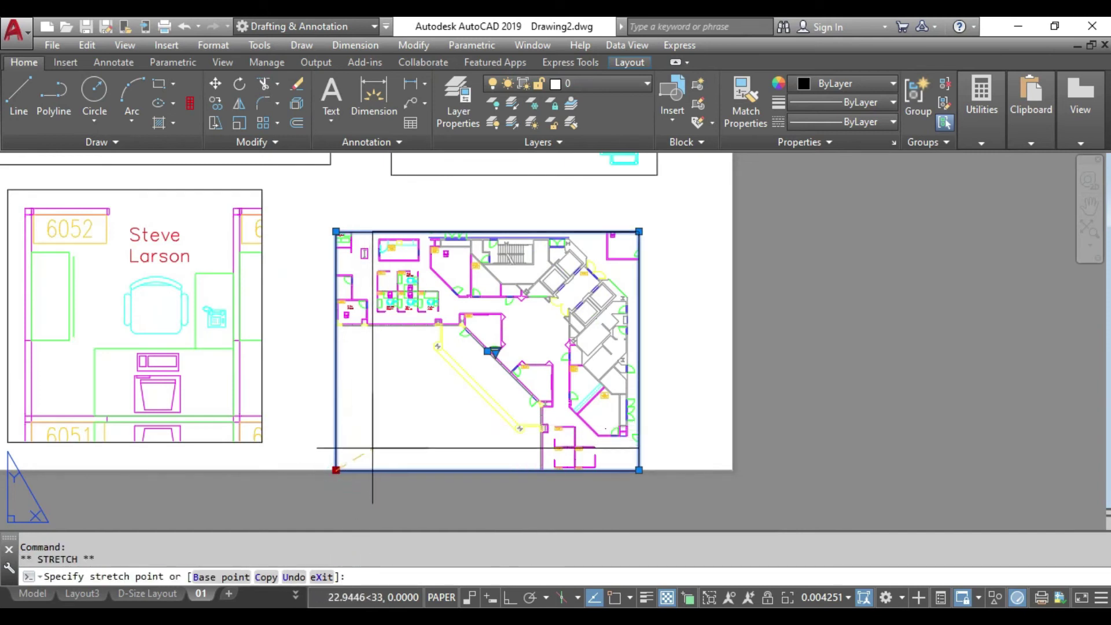
{"action": "left_click", "coordinate": [372, 441]}
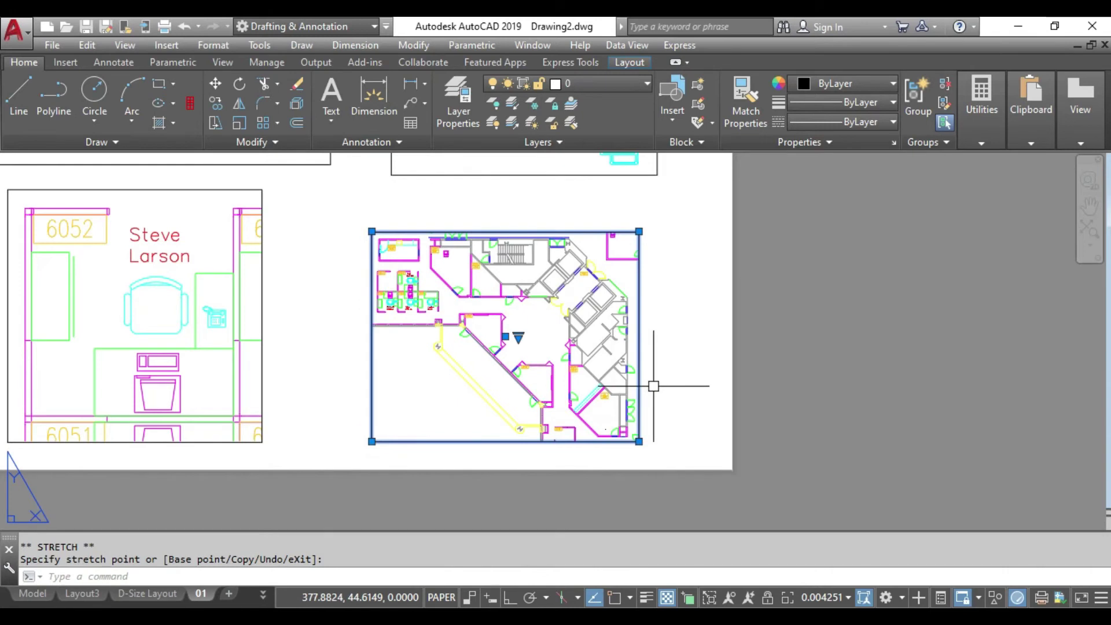
{"action": "key", "text": "Escape"}
Step: Zoom out to see the whole Layout 01 sheet with all four viewports
{"action": "scroll", "coordinate": [634, 400], "scroll_direction": "down", "scroll_amount": 4}
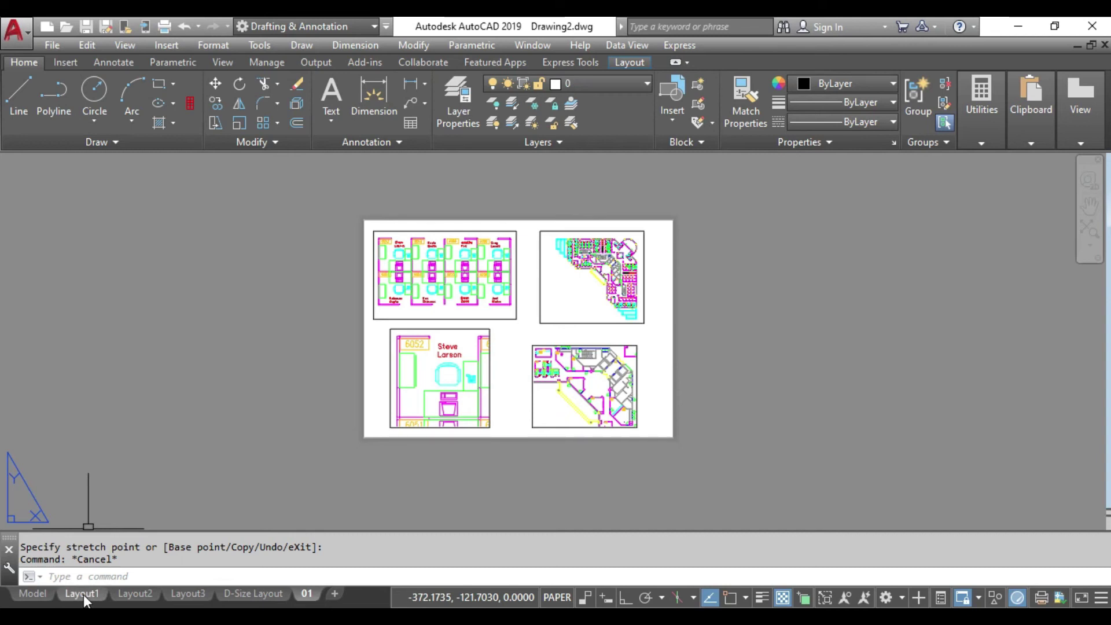
Step: Back in model space, window-select the entire floor plan and delete it
{"action": "left_click", "coordinate": [33, 593]}
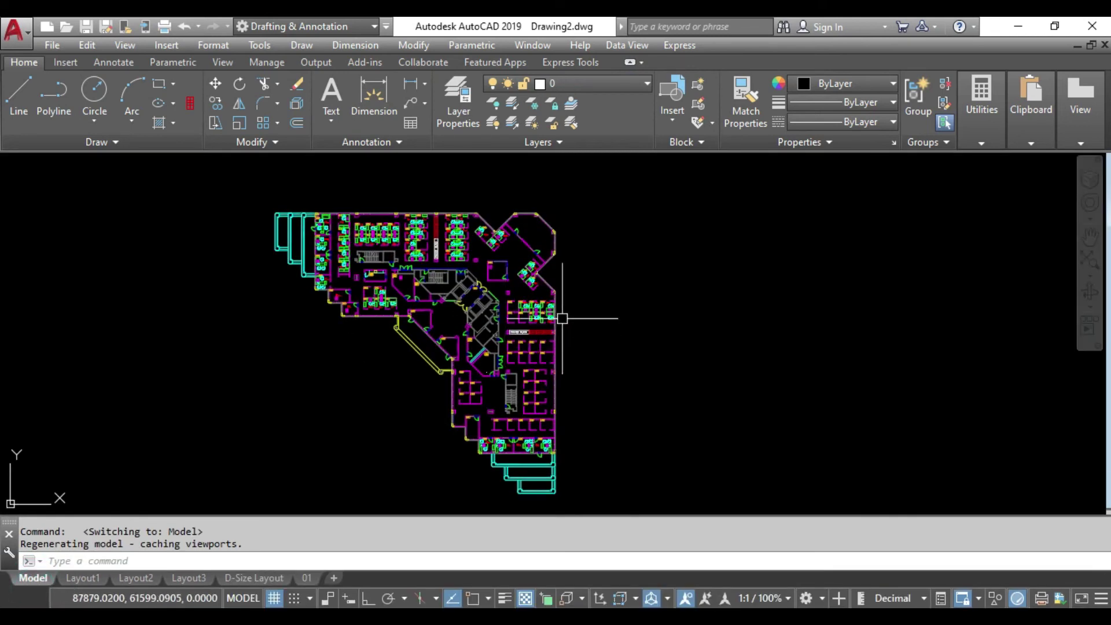
{"action": "scroll", "coordinate": [562, 317], "scroll_direction": "down", "scroll_amount": 3}
{"action": "middle_click_drag", "start_coordinate": [598, 355], "coordinate": [547, 348]}
{"action": "left_click", "coordinate": [213, 177]}
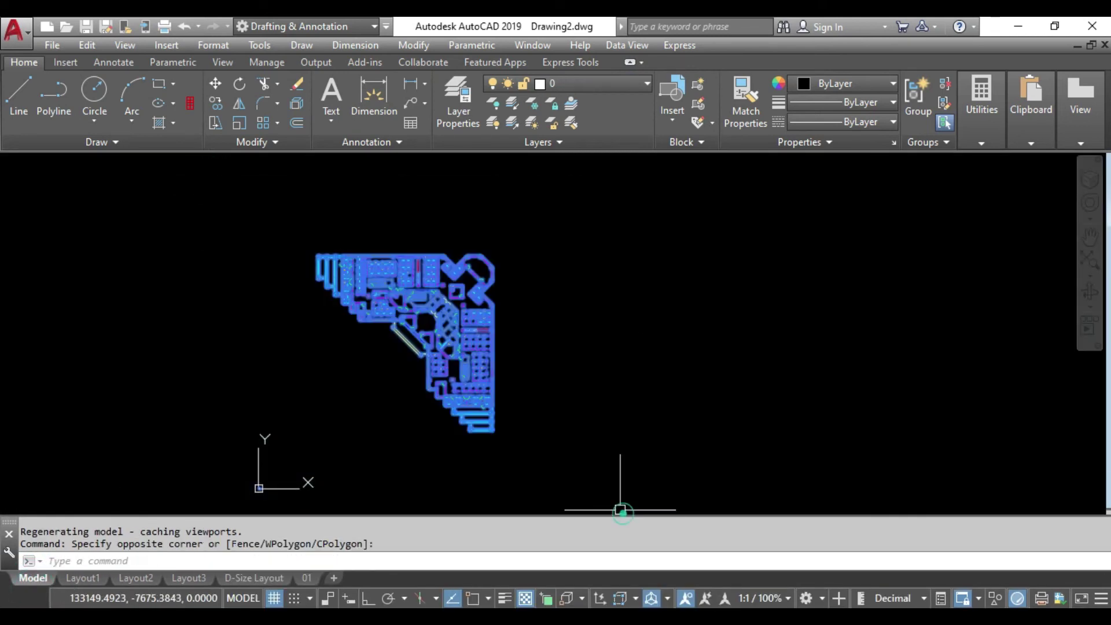
{"action": "left_click", "coordinate": [621, 510]}
{"action": "key", "text": "Delete"}
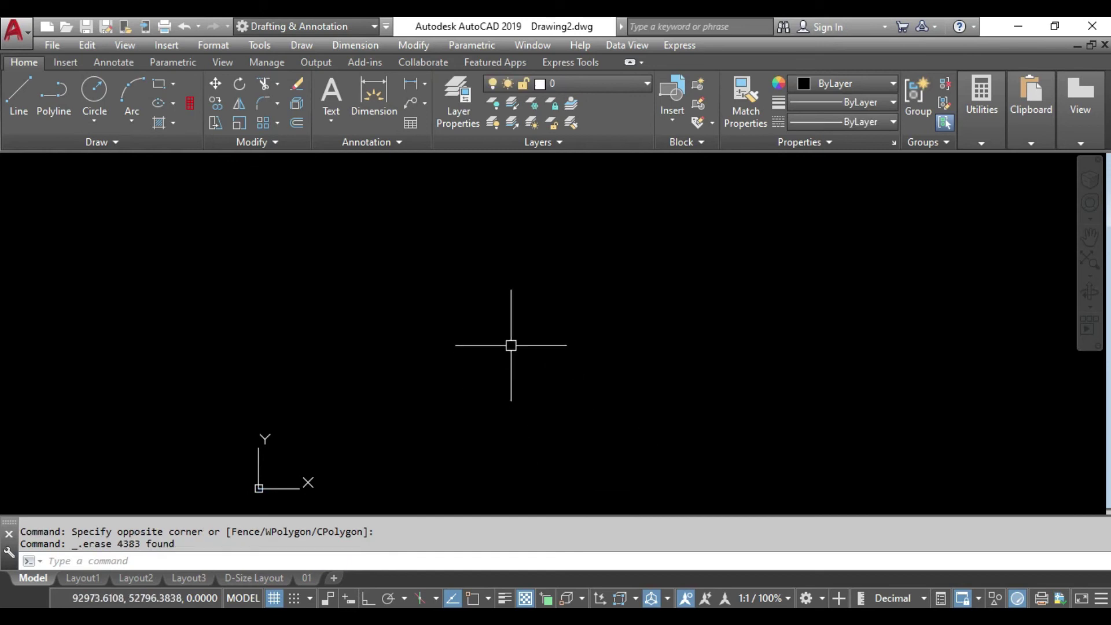
Step: Draw a base rectangle with a small hole circle in its left part
{"action": "left_click", "coordinate": [160, 84]}
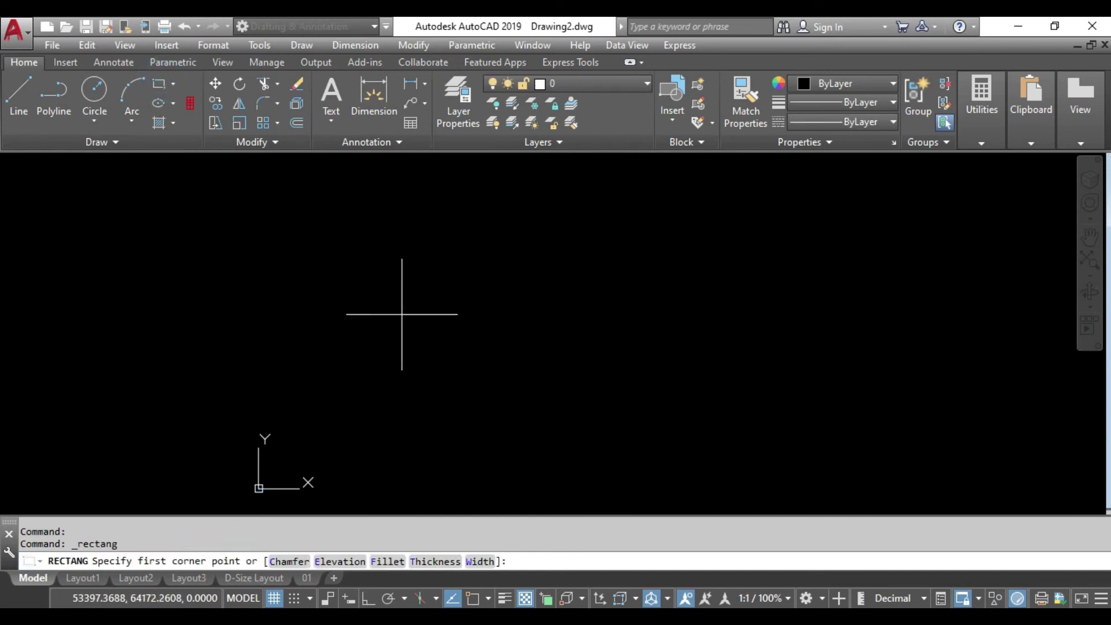
{"action": "left_click", "coordinate": [397, 262]}
{"action": "left_click", "coordinate": [656, 424]}
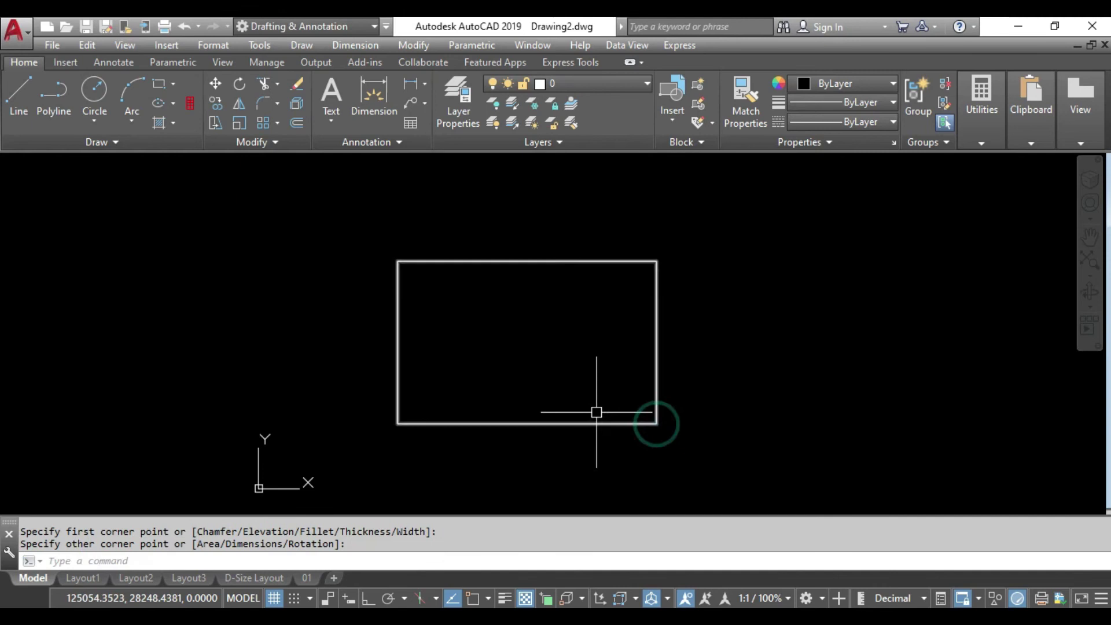
{"action": "type", "text": "c"}
{"action": "key", "text": "Return"}
{"action": "left_click", "coordinate": [455, 328]}
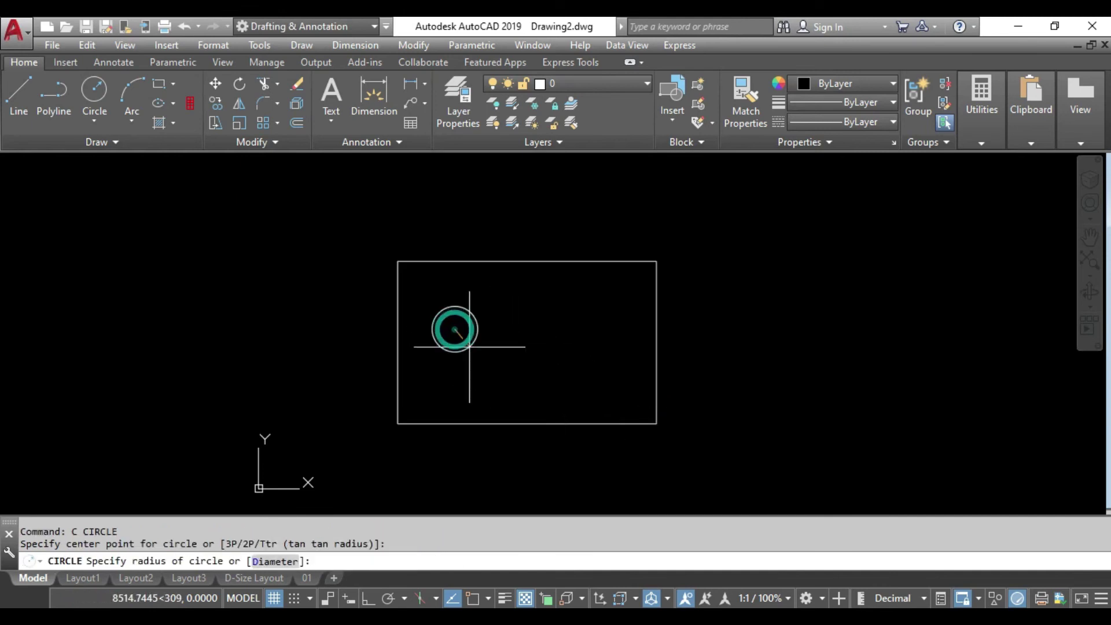
{"action": "left_click", "coordinate": [468, 347]}
Step: Draw small rectangles at the base's lower-right corner, then delete the stray one below
{"action": "type", "text": "c"}
{"action": "key", "text": "Return"}
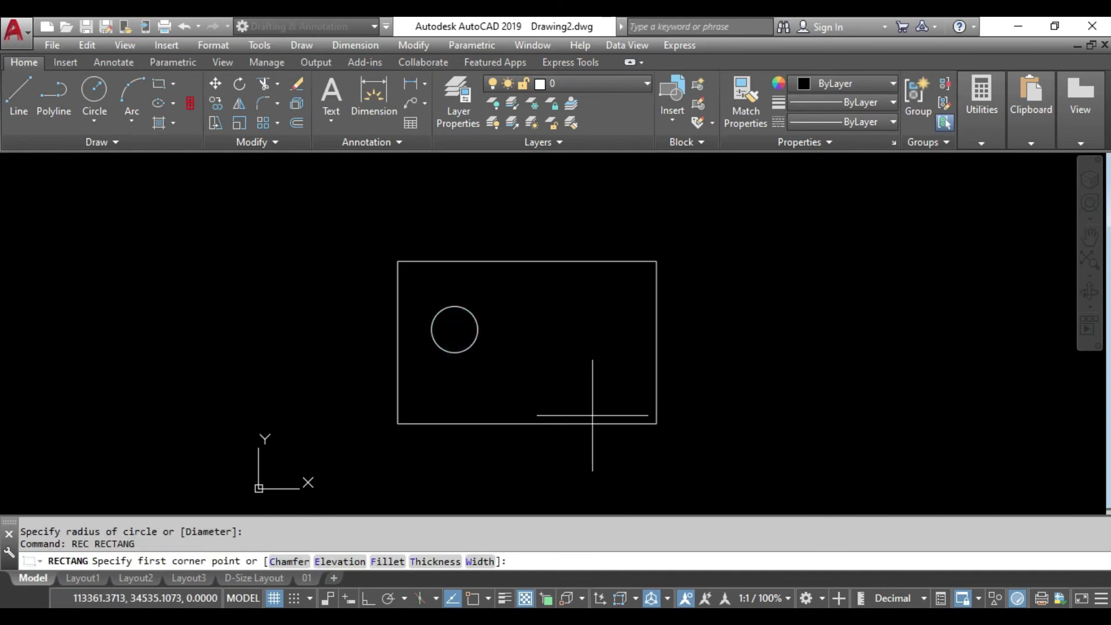
{"action": "left_click", "coordinate": [656, 423]}
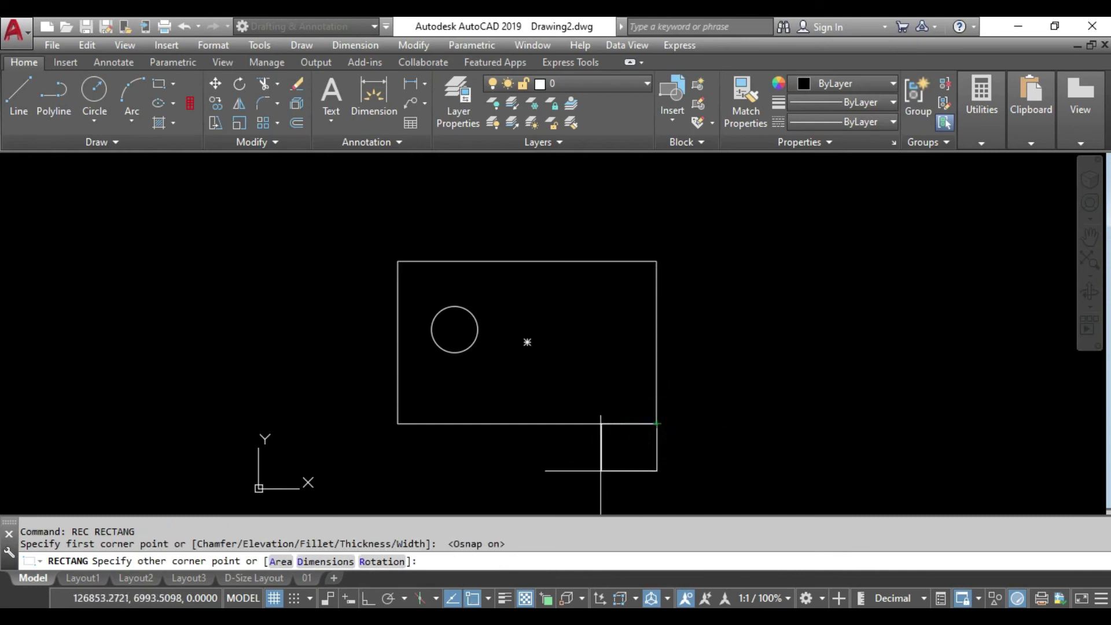
{"action": "left_click", "coordinate": [597, 489]}
{"action": "type", "text": "REC"}
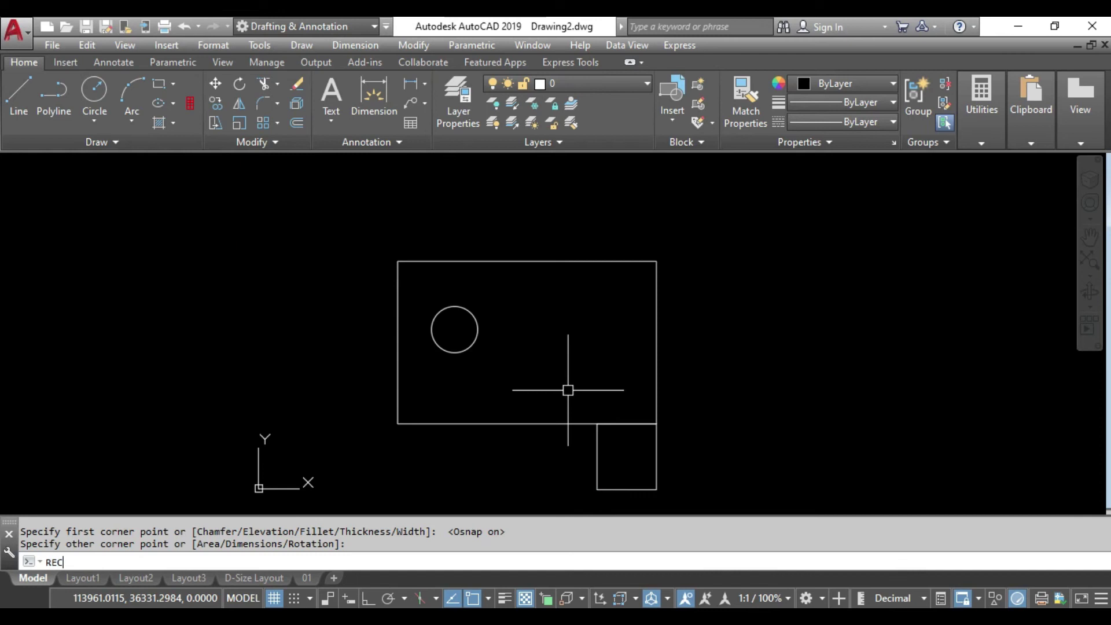
{"action": "key", "text": "Return"}
{"action": "left_click", "coordinate": [597, 366]}
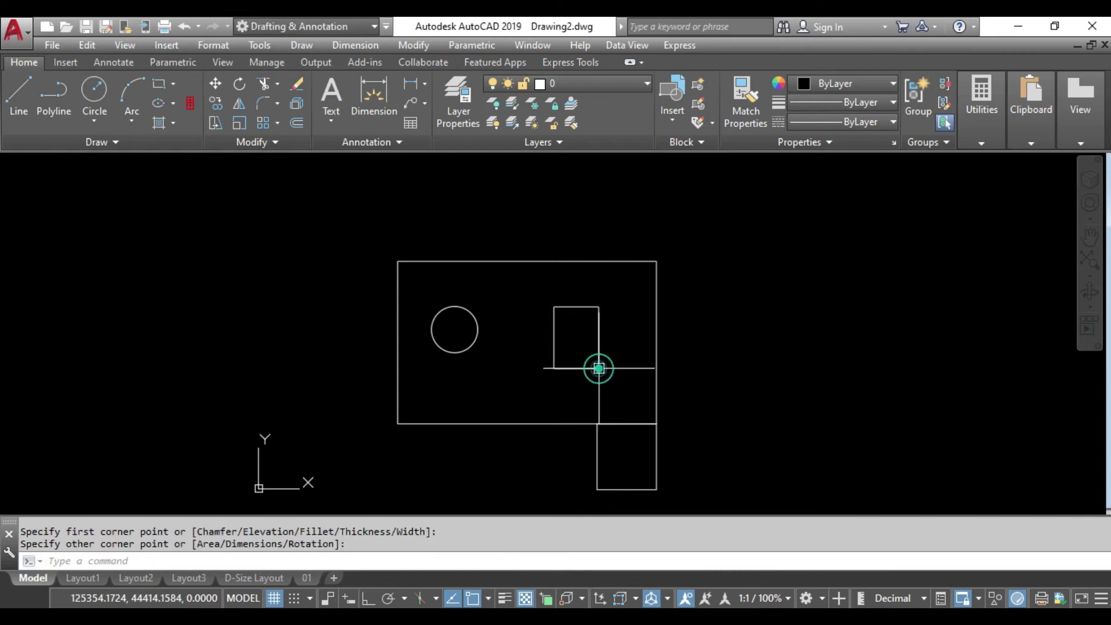
{"action": "middle_click_drag", "start_coordinate": [595, 366], "coordinate": [565, 344]}
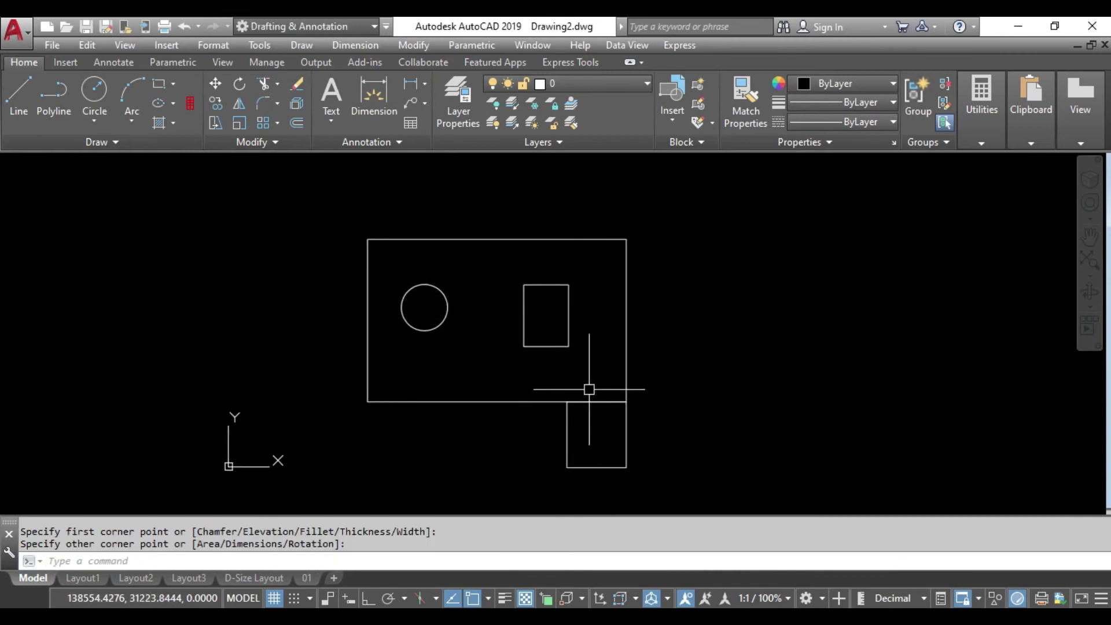
{"action": "left_click", "coordinate": [625, 447]}
{"action": "left_click", "coordinate": [596, 457]}
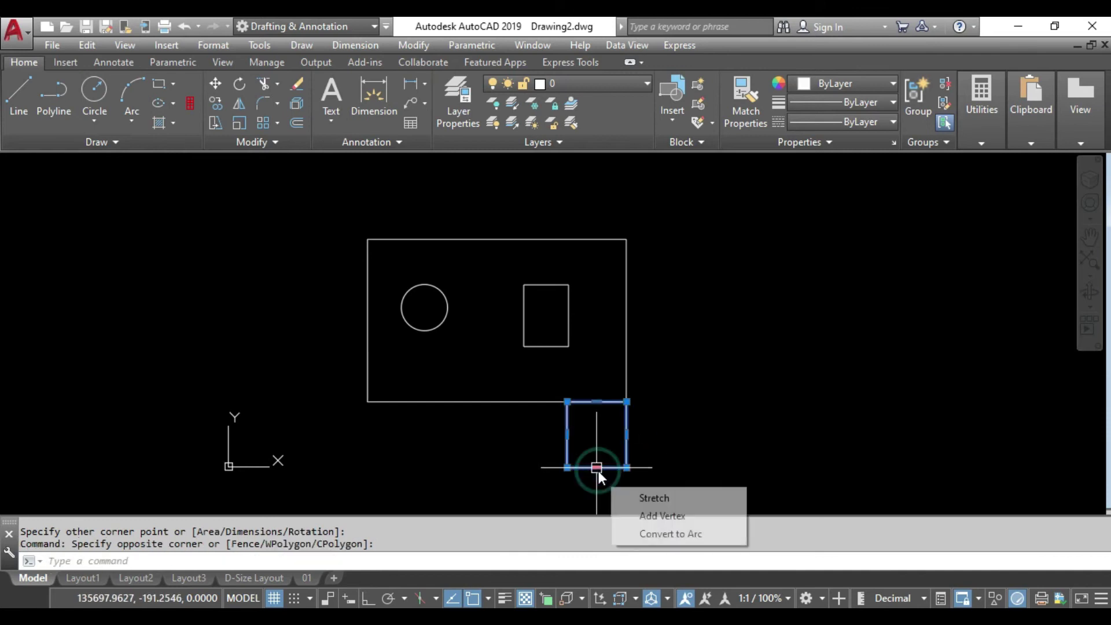
{"action": "key", "text": "Delete"}
Step: Abandon a circle at the right-edge midpoint and cancel an extrusion of two shapes
{"action": "type", "text": "c"}
{"action": "key", "text": "Return"}
{"action": "left_click", "coordinate": [626, 320]}
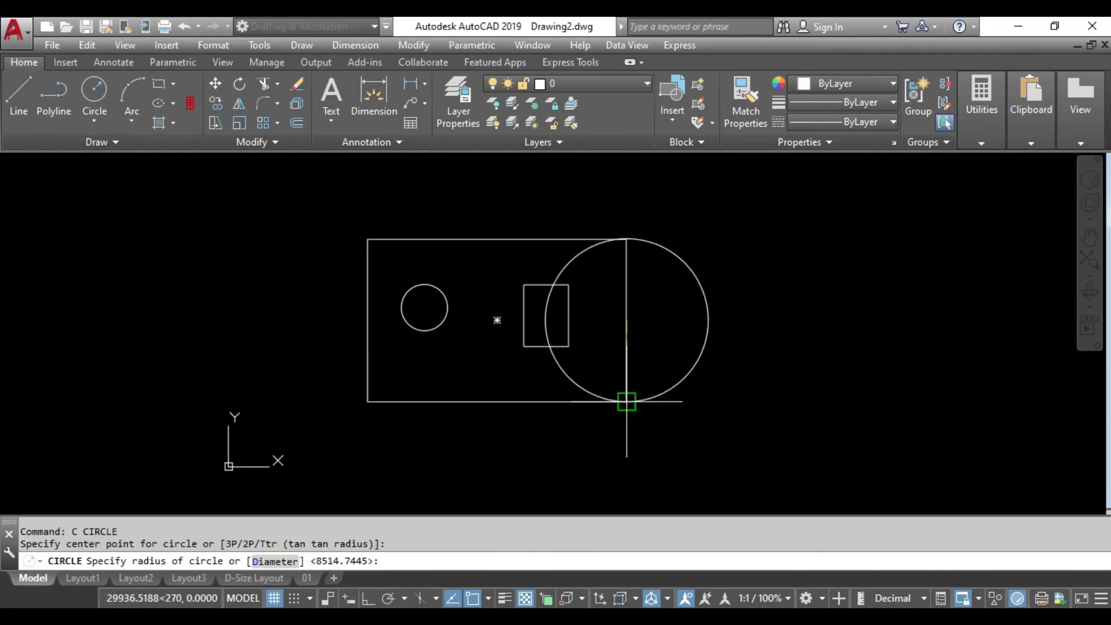
{"action": "key", "text": "Escape"}
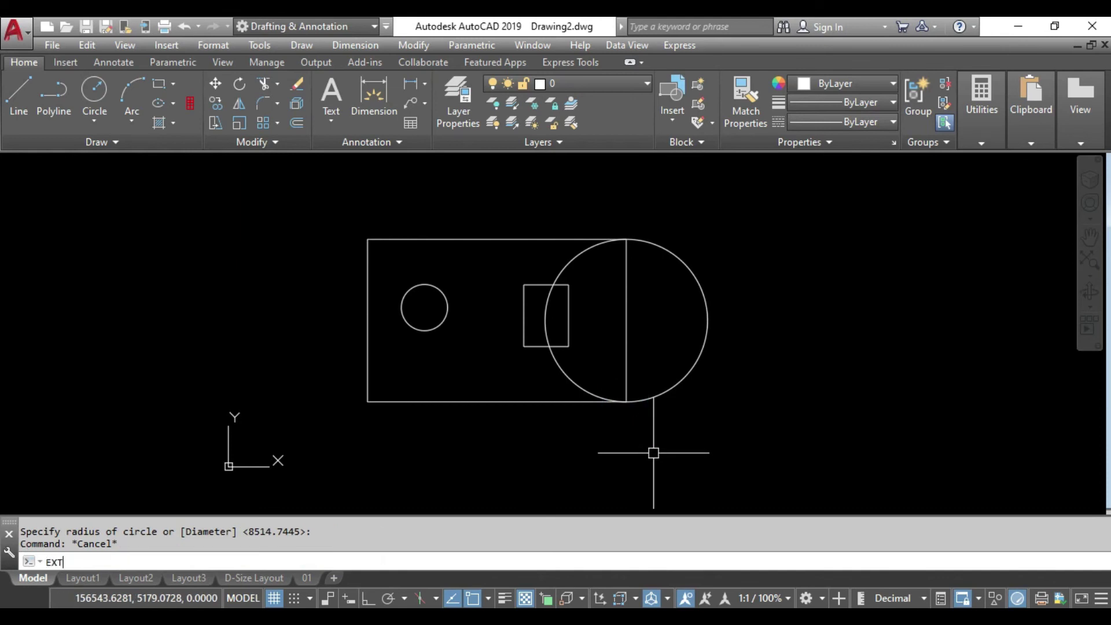
{"action": "key", "text": "Return"}
{"action": "left_click", "coordinate": [655, 457]}
{"action": "left_click", "coordinate": [612, 379]}
{"action": "key", "text": "Return"}
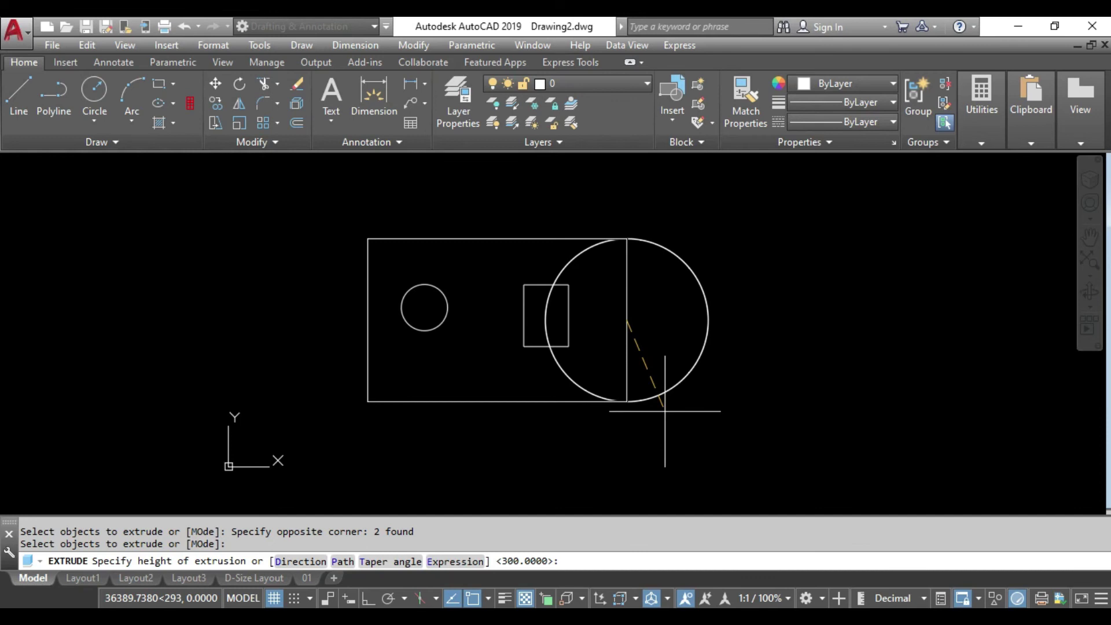
{"action": "key", "text": "Escape"}
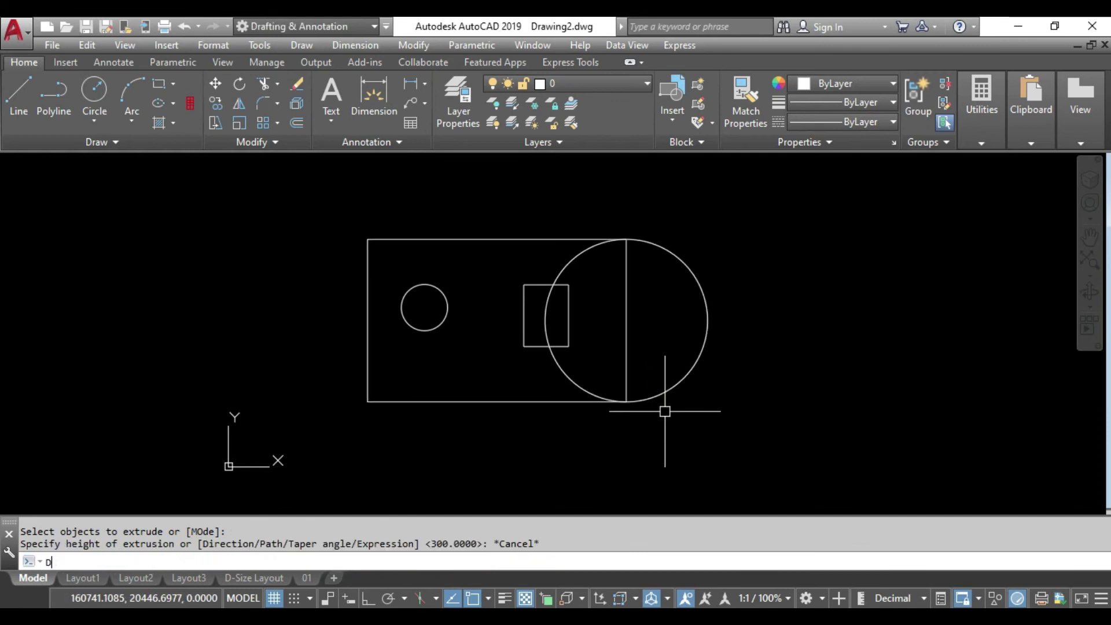
Step: Measure the vertical line's length, then window-select the whole sketch
{"action": "type", "text": "I"}
{"action": "key", "text": "Return"}
{"action": "left_click", "coordinate": [626, 399]}
{"action": "left_click", "coordinate": [621, 242]}
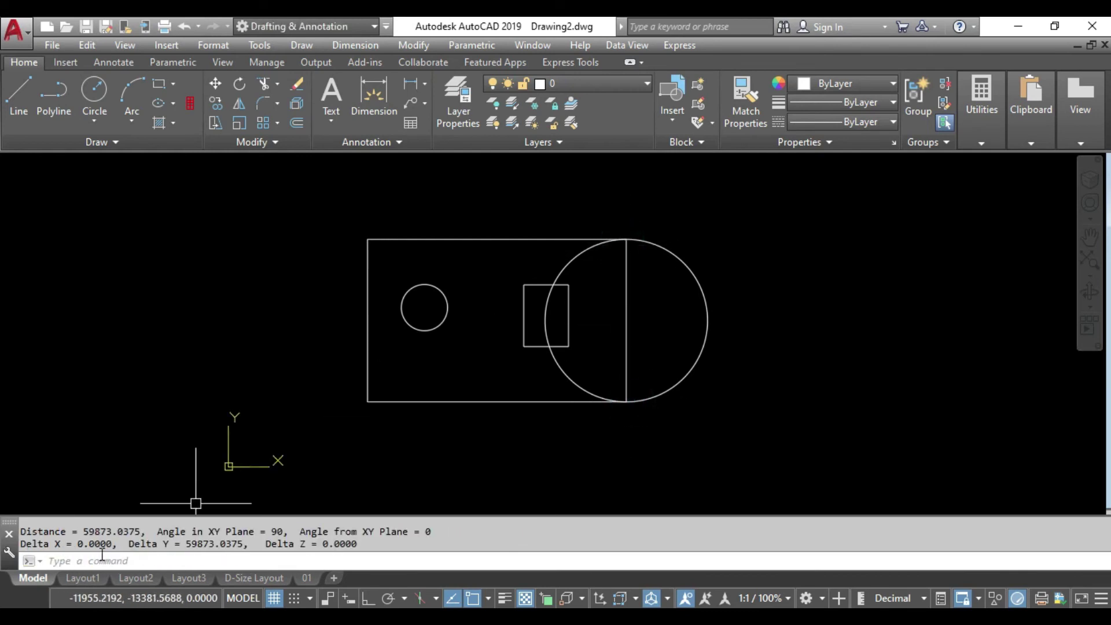
{"action": "scroll", "coordinate": [683, 324], "scroll_direction": "down", "scroll_amount": 4}
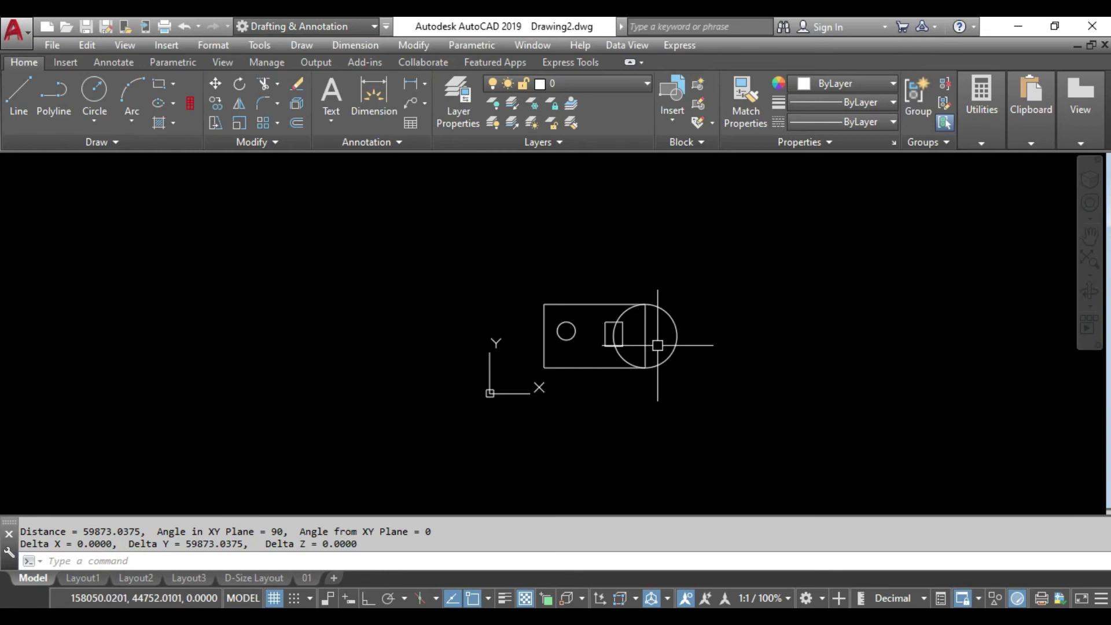
{"action": "scroll", "coordinate": [702, 308], "scroll_direction": "down", "scroll_amount": 1}
{"action": "left_click", "coordinate": [719, 258]}
{"action": "left_click", "coordinate": [563, 378]}
Step: Erase all the selected old sketch shapes
{"action": "key", "text": "Delete"}
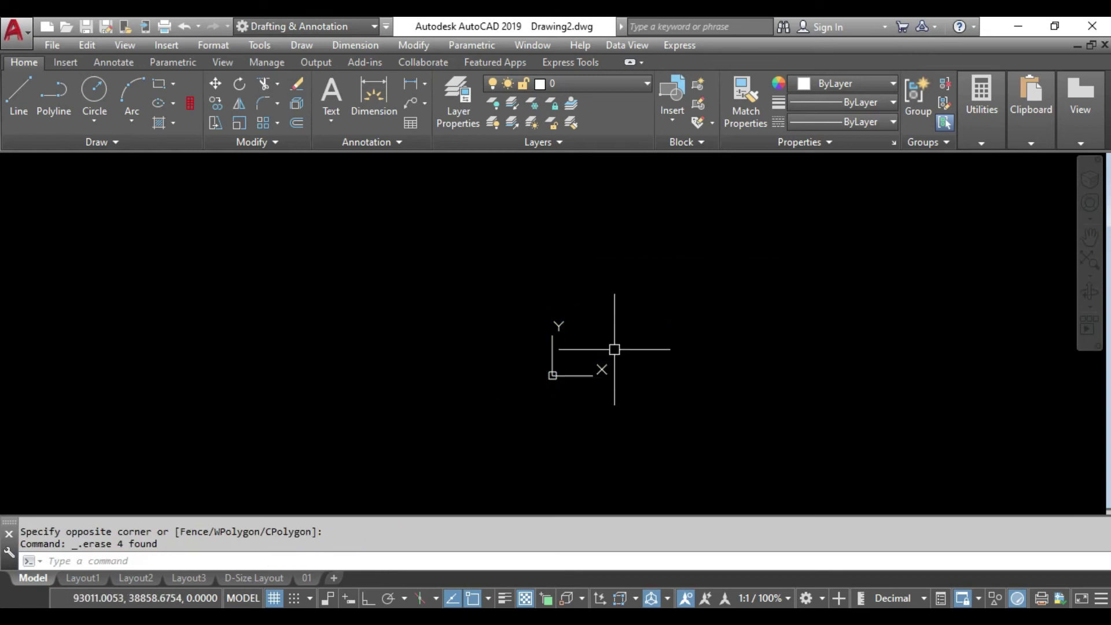
{"action": "scroll", "coordinate": [515, 375], "scroll_direction": "down", "scroll_amount": 2}
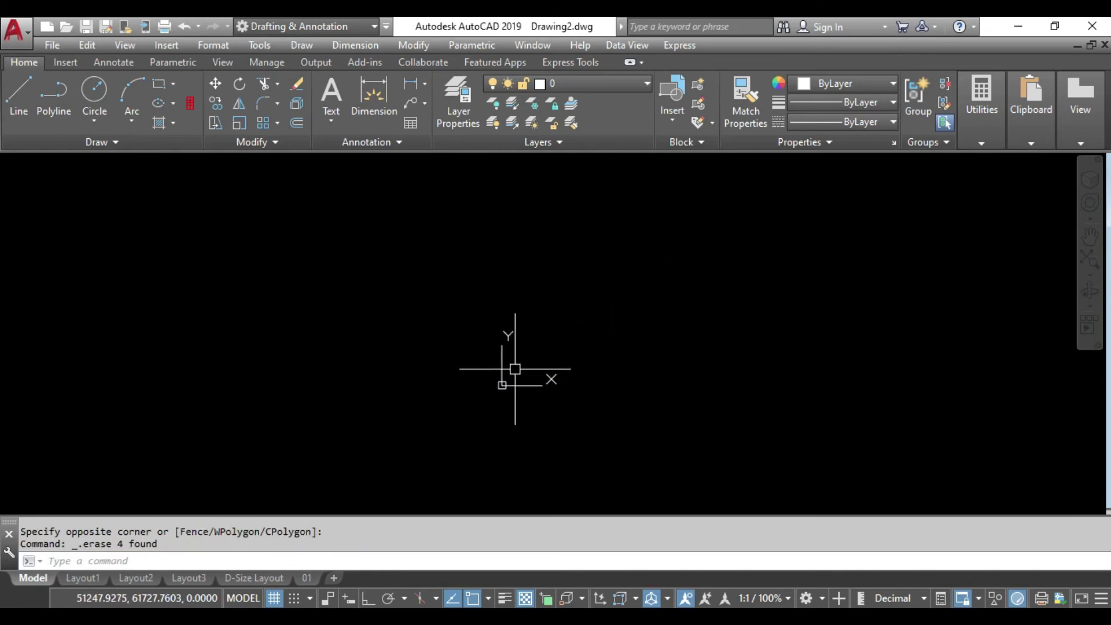
{"action": "scroll", "coordinate": [517, 367], "scroll_direction": "up", "scroll_amount": 5}
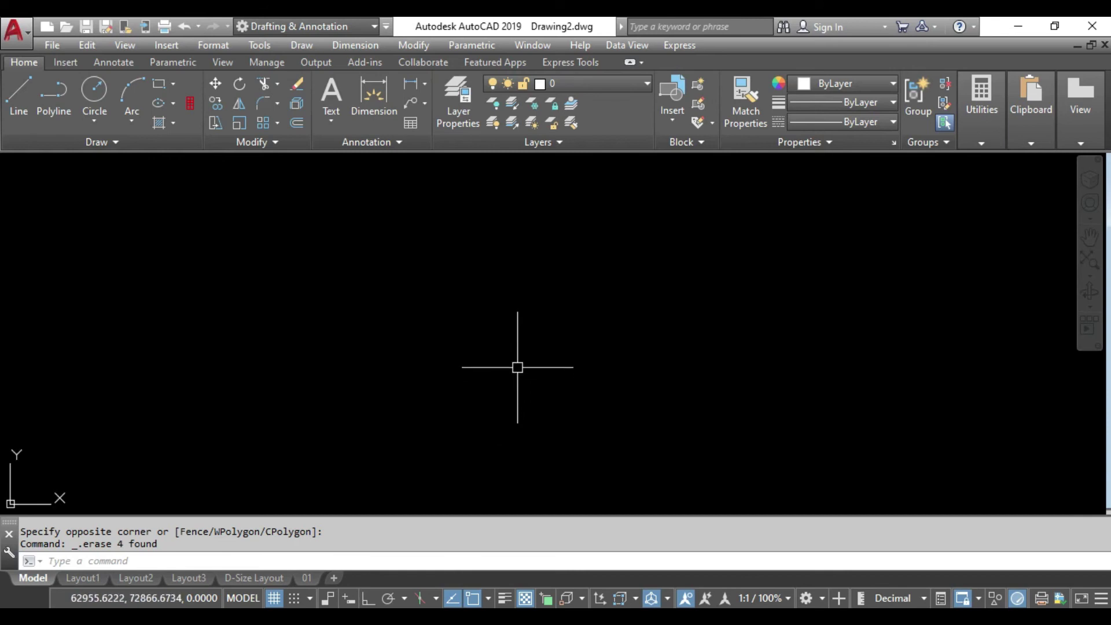
{"action": "type", "text": "REC"}
Step: Draw a 150 by 80 rectangle using the Dimensions option
{"action": "key", "text": "Return"}
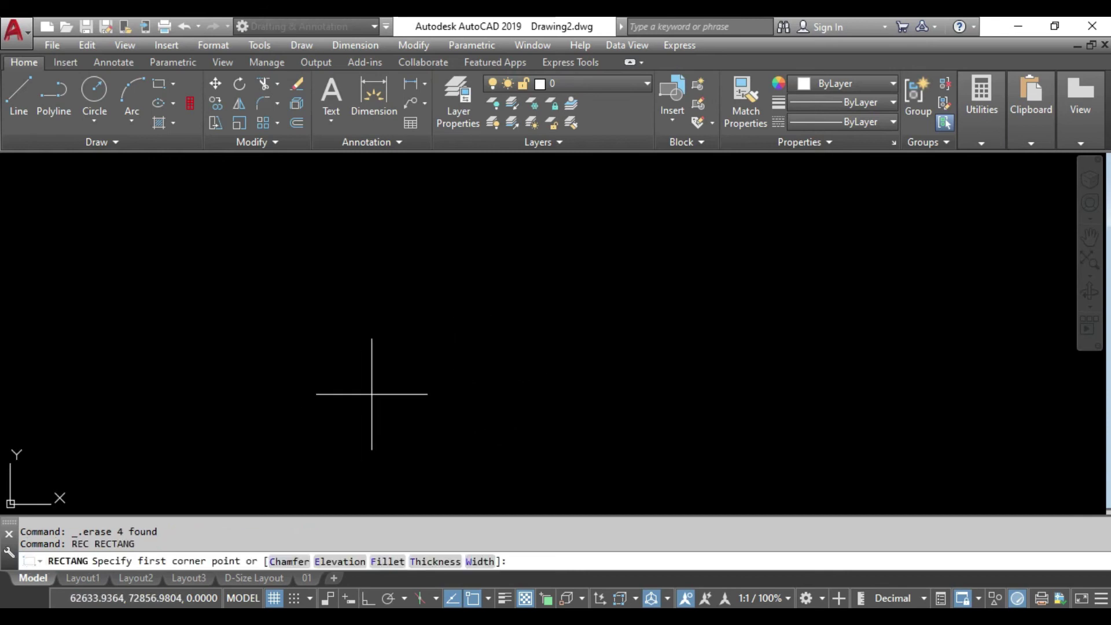
{"action": "left_click", "coordinate": [356, 418]}
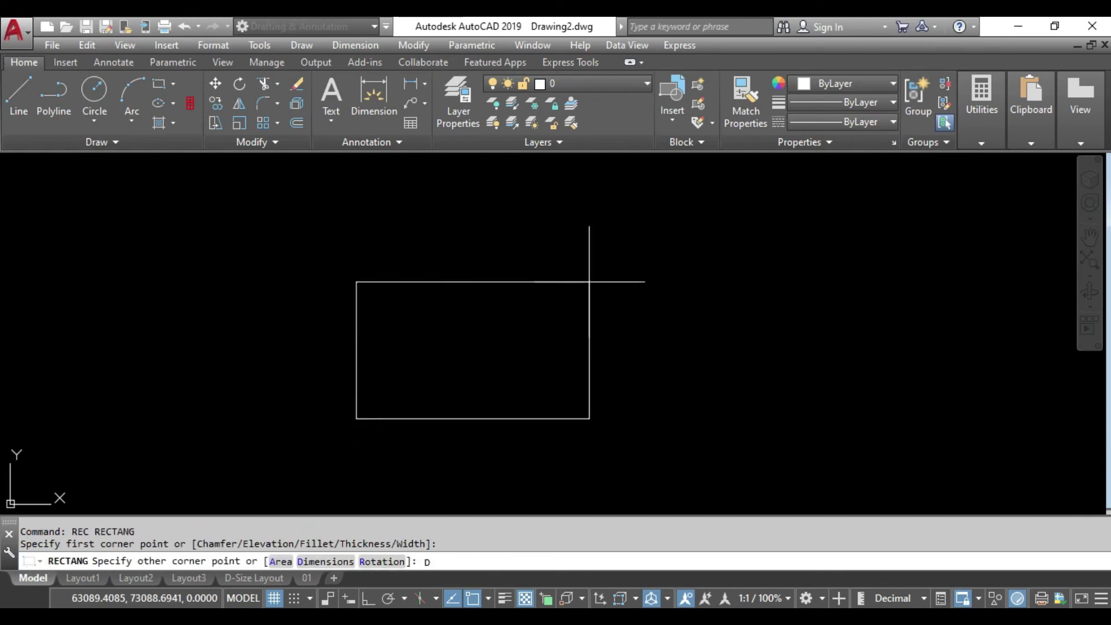
{"action": "key", "text": "Return"}
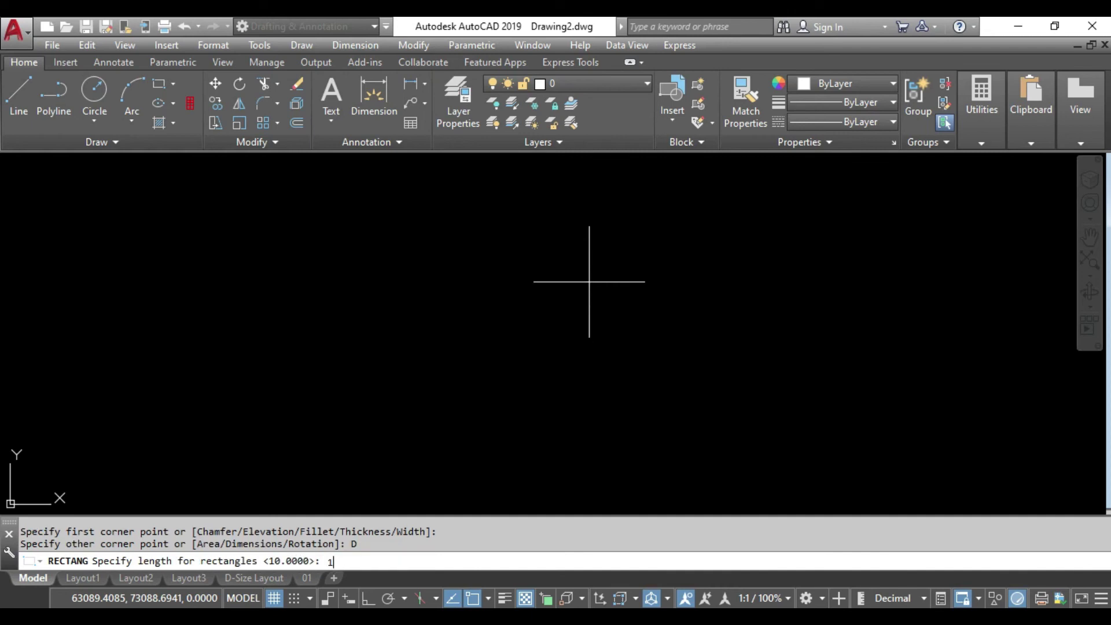
{"action": "key", "text": "Return"}
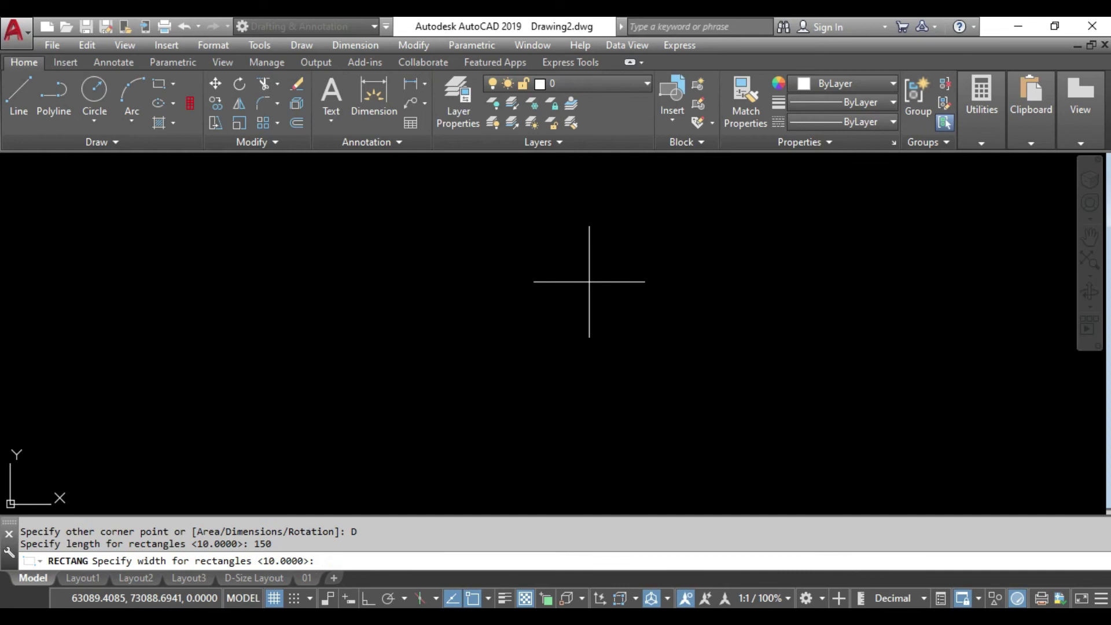
{"action": "type", "text": "80"}
{"action": "key", "text": "Return"}
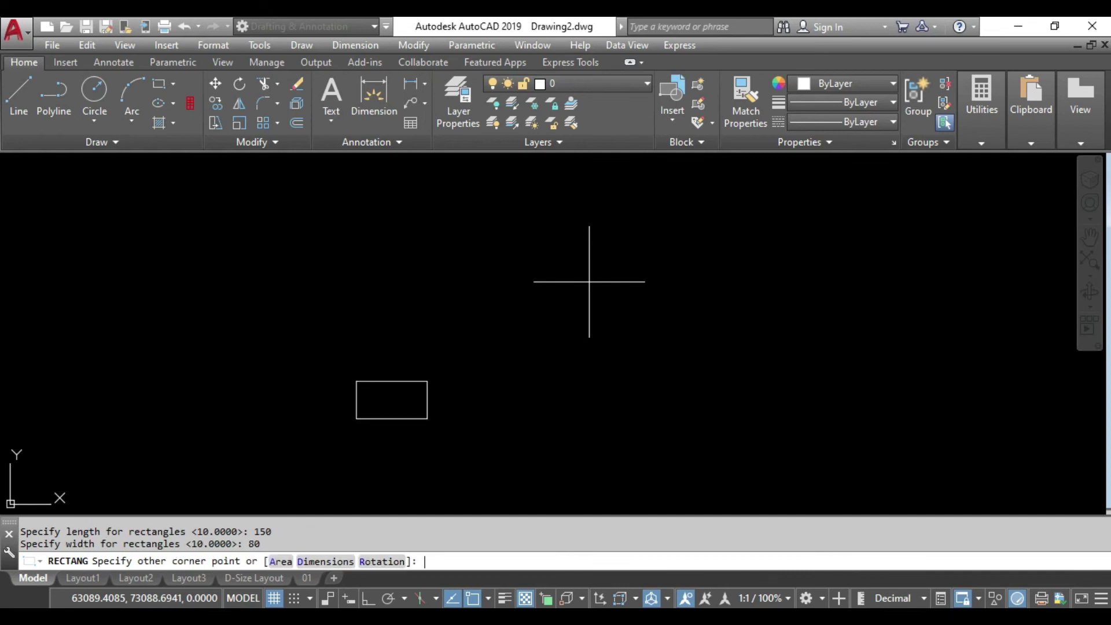
{"action": "left_click", "coordinate": [589, 282]}
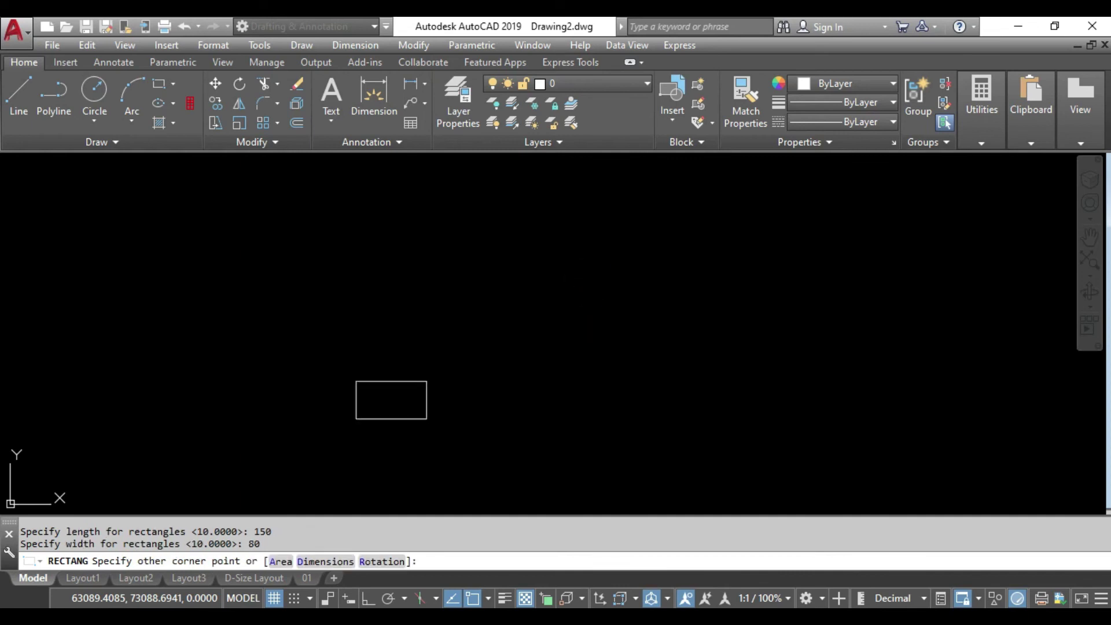
{"action": "left_click", "coordinate": [434, 483]}
{"action": "key", "text": "Return"}
{"action": "scroll", "coordinate": [414, 428], "scroll_direction": "up", "scroll_amount": 4}
{"action": "key", "text": "Escape"}
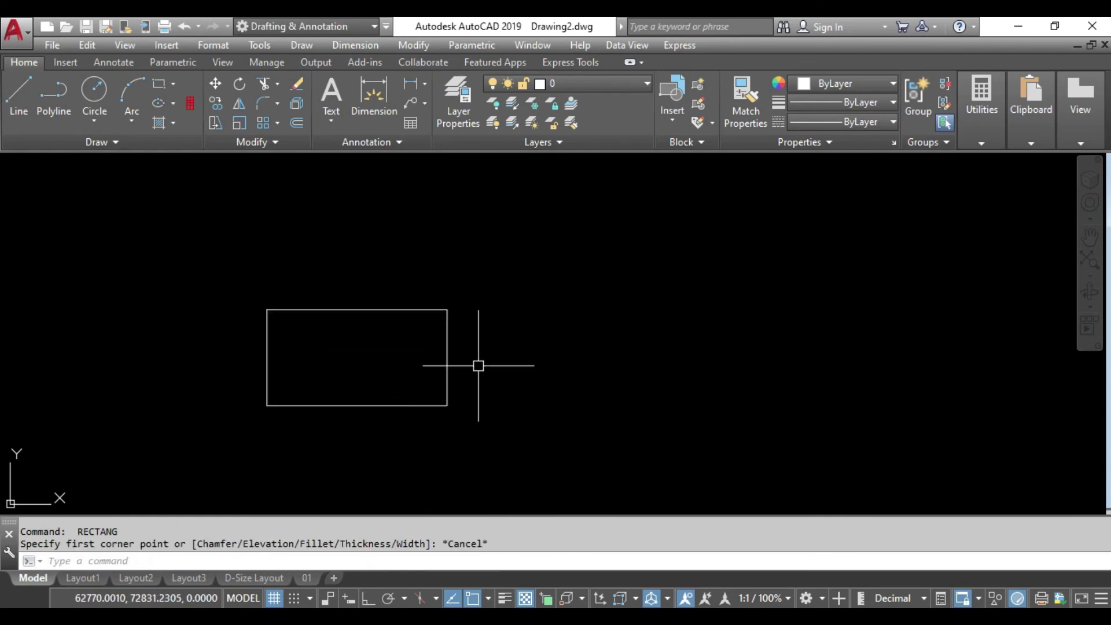
Step: Draw a large circle centred on the rectangle's right-edge midpoint, reaching its corner
{"action": "type", "text": "c"}
{"action": "key", "text": "Return"}
{"action": "left_click", "coordinate": [447, 358]}
{"action": "left_click", "coordinate": [446, 309]}
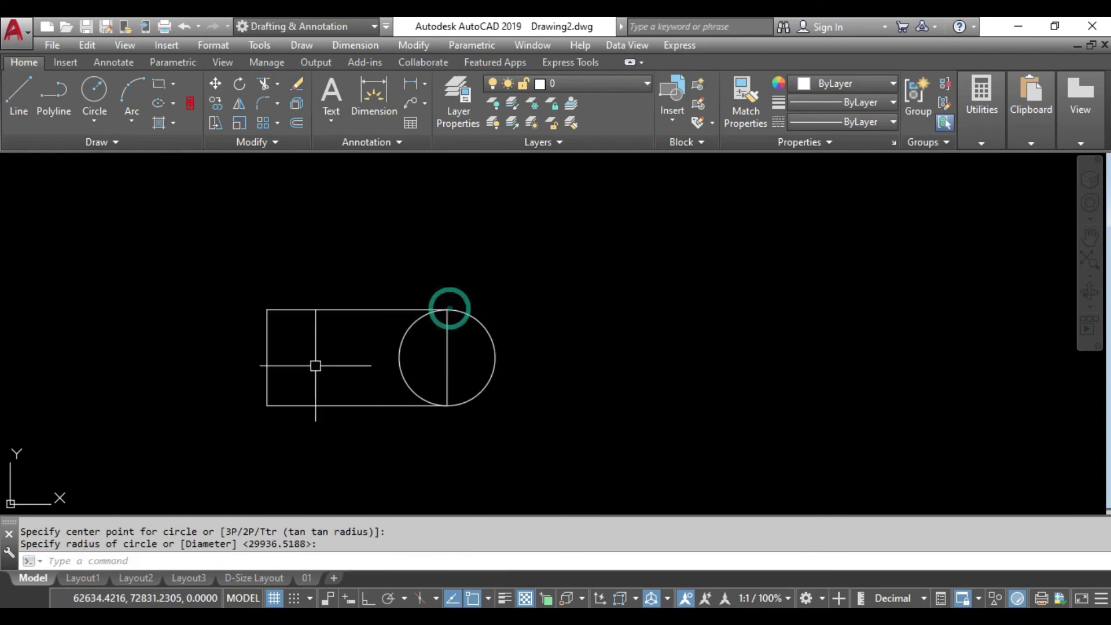
Step: Add a small hole circle inside the rectangle and a concentric inner circle in the big one
{"action": "type", "text": "c"}
{"action": "key", "text": "Return"}
{"action": "left_click", "coordinate": [313, 360]}
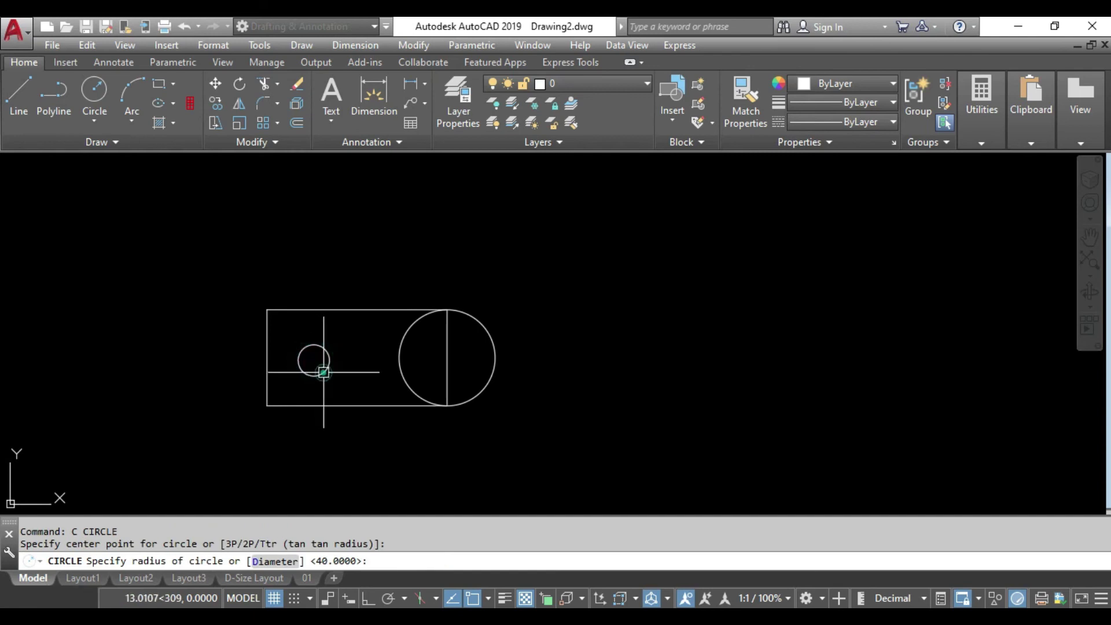
{"action": "left_click", "coordinate": [323, 372]}
{"action": "scroll", "coordinate": [443, 358], "scroll_direction": "up", "scroll_amount": 2}
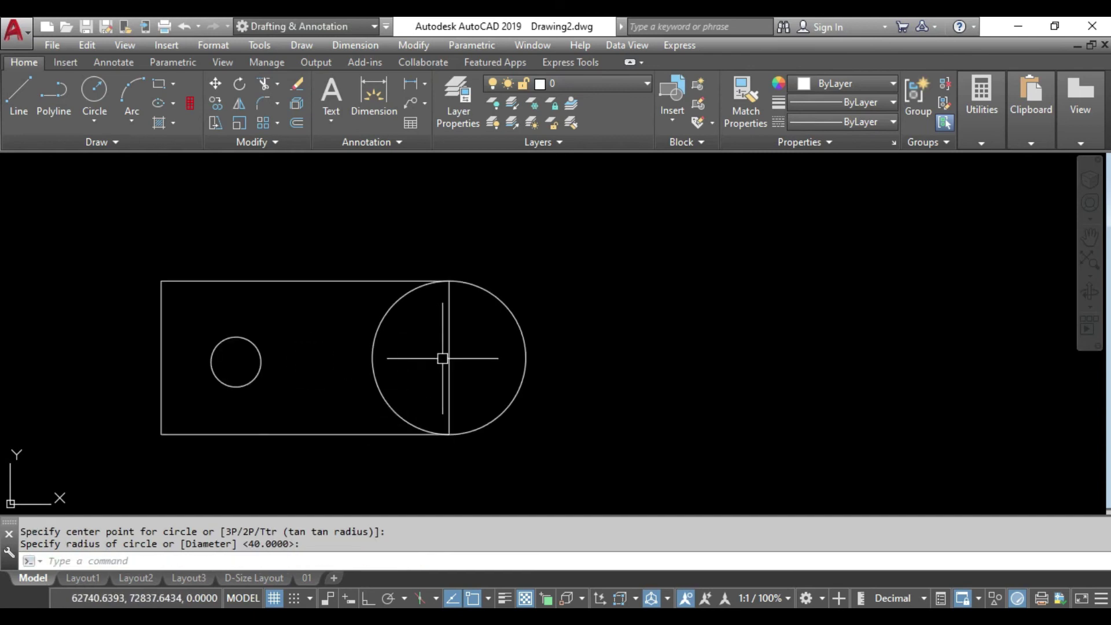
{"action": "type", "text": "c"}
{"action": "key", "text": "Return"}
{"action": "left_click", "coordinate": [448, 358]}
{"action": "left_click", "coordinate": [487, 353]}
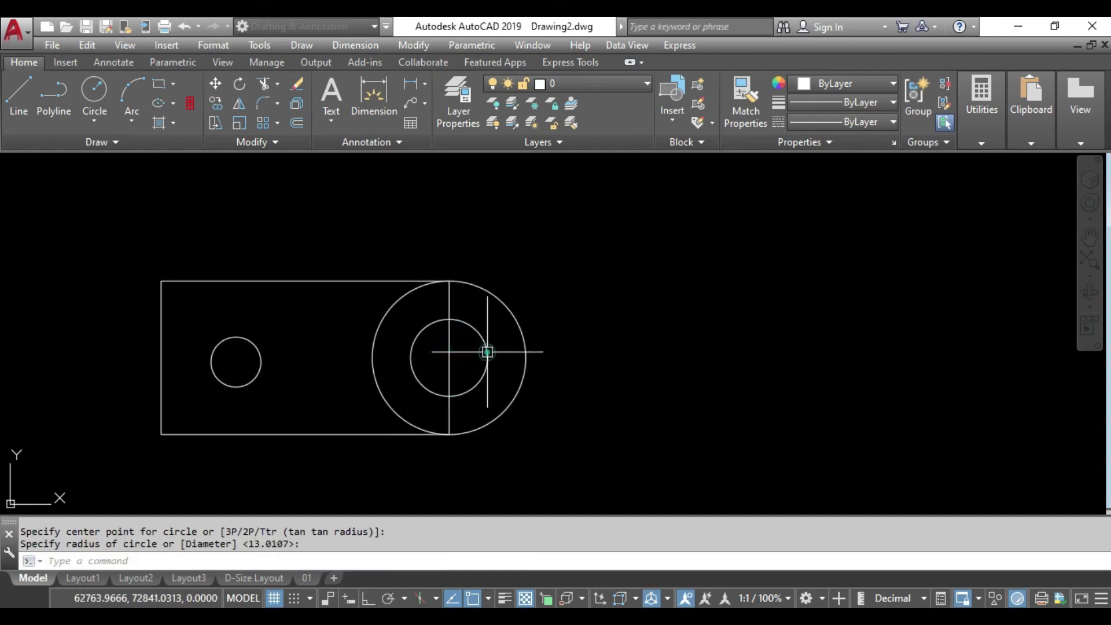
{"action": "key", "text": "Return"}
{"action": "left_click", "coordinate": [473, 250]}
Step: Extrude the rectangle, big circle and both hole circles to the default height
{"action": "left_click", "coordinate": [376, 321]}
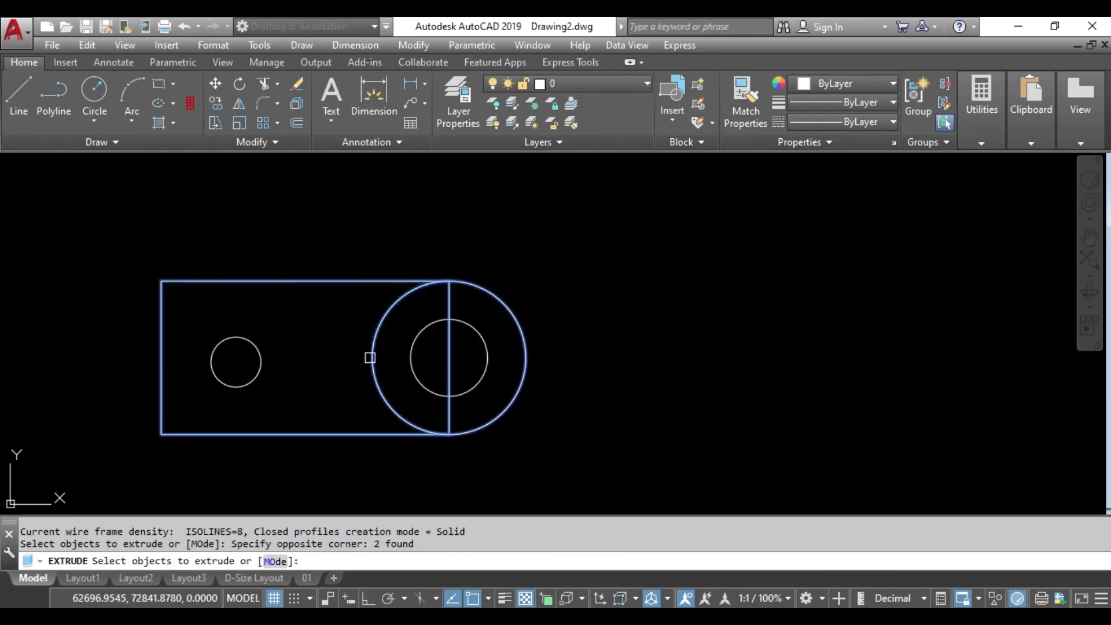
{"action": "left_click", "coordinate": [412, 368]}
{"action": "left_click", "coordinate": [260, 362]}
{"action": "key", "text": "Return"}
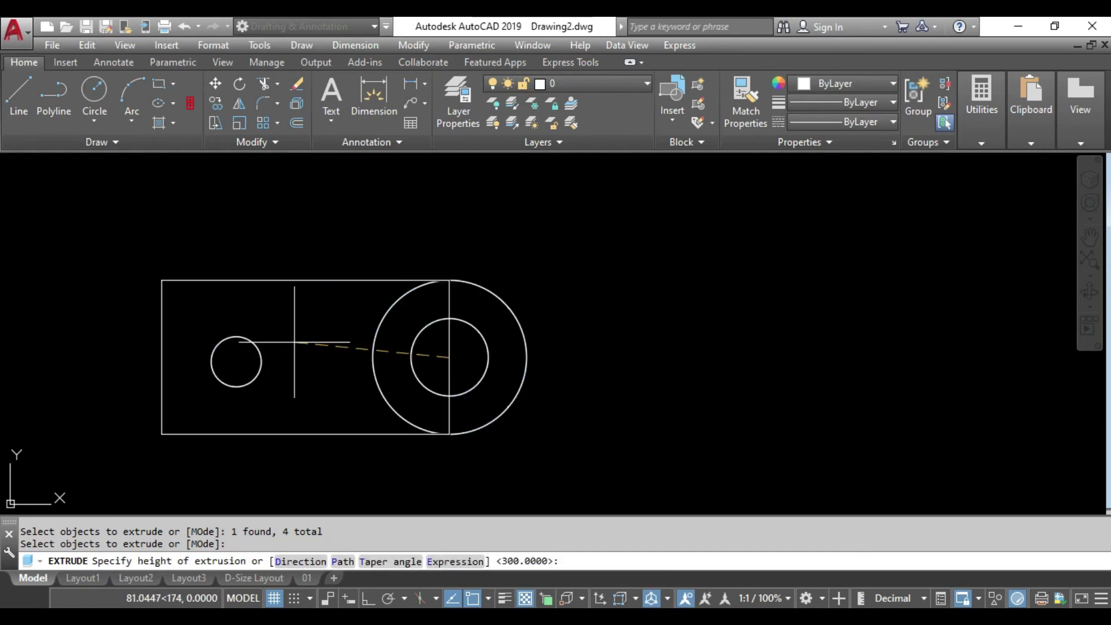
{"action": "key", "text": "Return"}
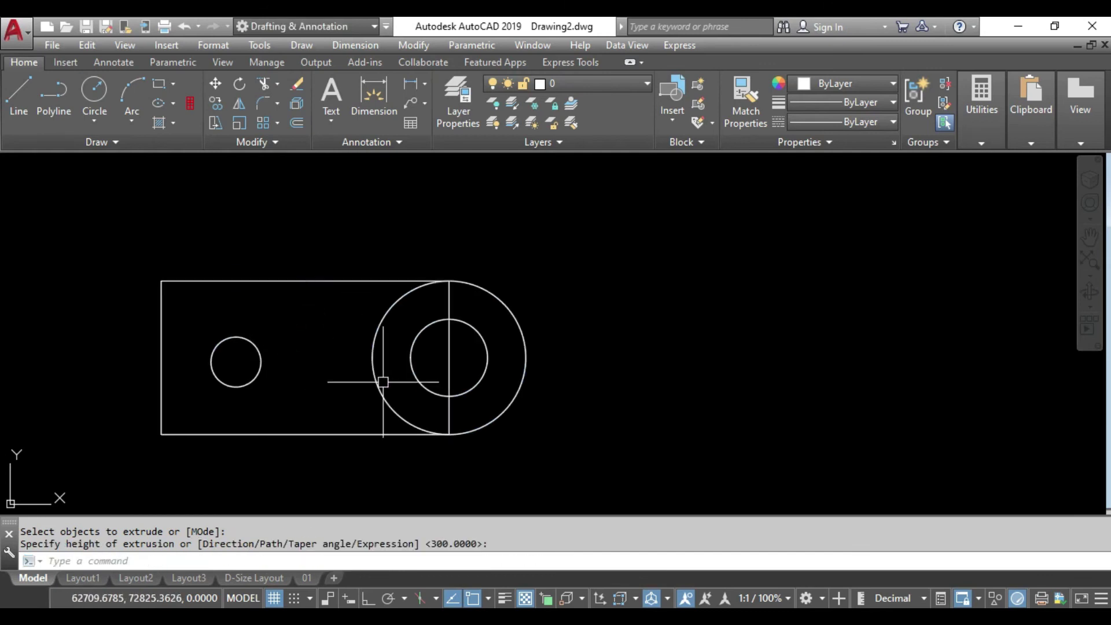
Step: Union the rectangle and big circle solids into one tab
{"action": "type", "text": "u"}
{"action": "key", "text": "Return"}
{"action": "left_click", "coordinate": [470, 242]}
{"action": "left_click", "coordinate": [427, 283]}
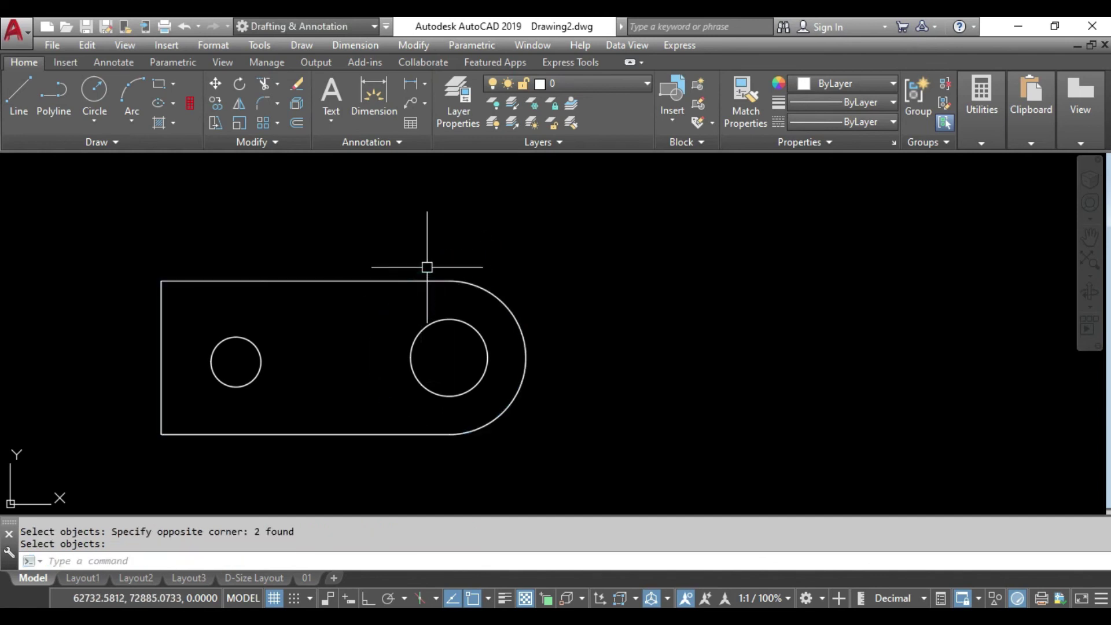
Step: Subtract the two hole cylinders from the merged tab
{"action": "key", "text": "Return"}
{"action": "left_click", "coordinate": [454, 285]}
{"action": "key", "text": "Return"}
{"action": "left_click", "coordinate": [445, 305]}
{"action": "left_click", "coordinate": [231, 380]}
{"action": "key", "text": "Return"}
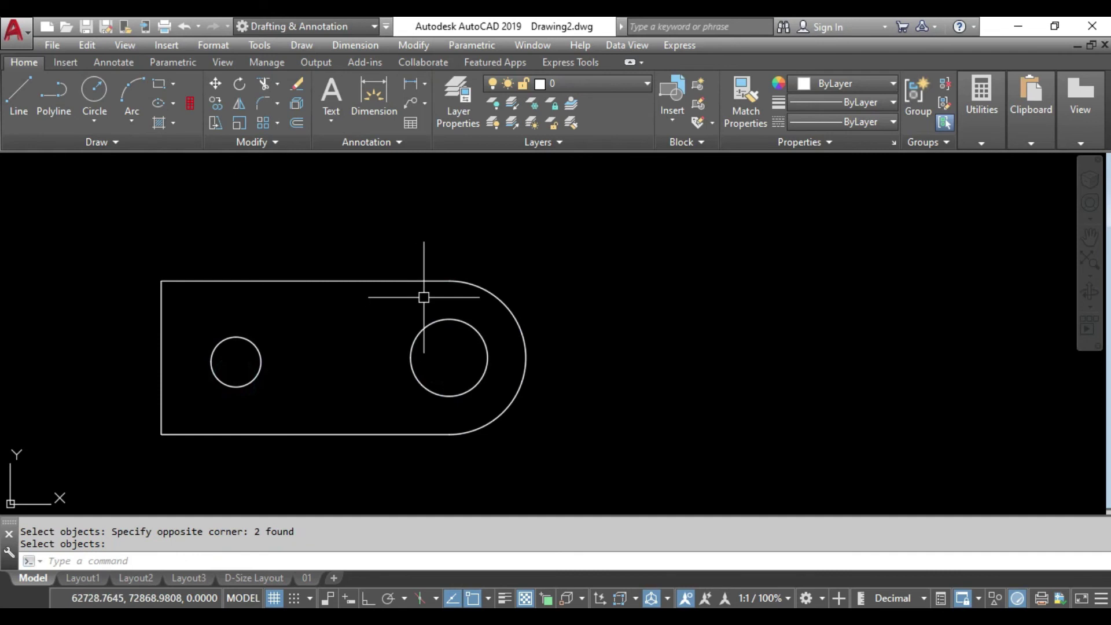
{"action": "left_click", "coordinate": [131, 49]}
{"action": "mouse_move", "coordinate": [159, 397]}
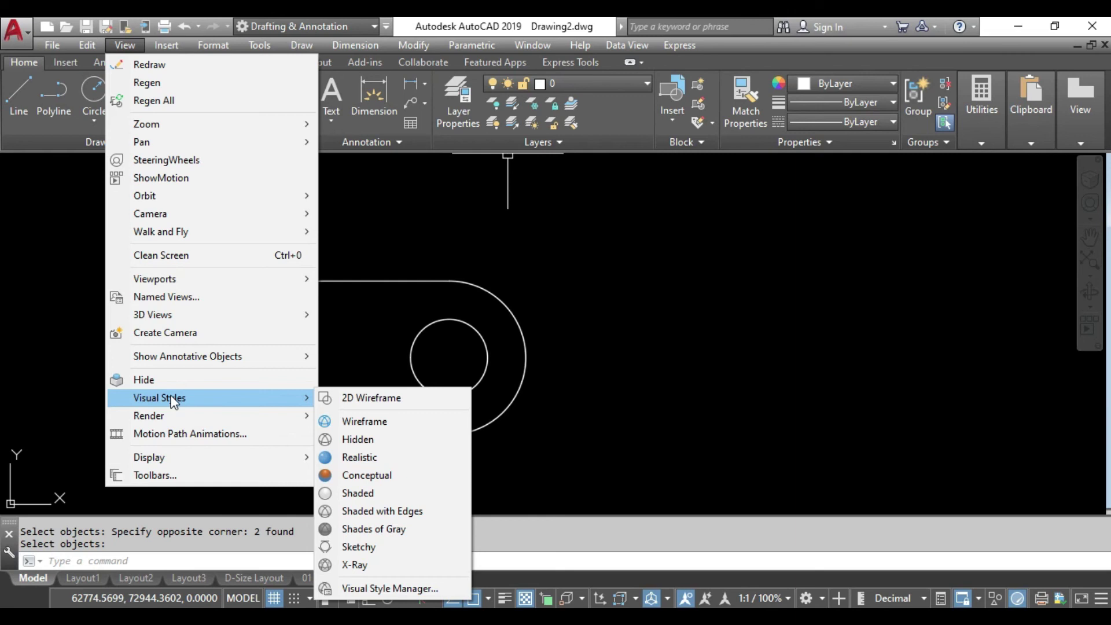
Step: Shade the part, orbit to an angled 3D view, and zoom to extents
{"action": "left_click", "coordinate": [371, 494]}
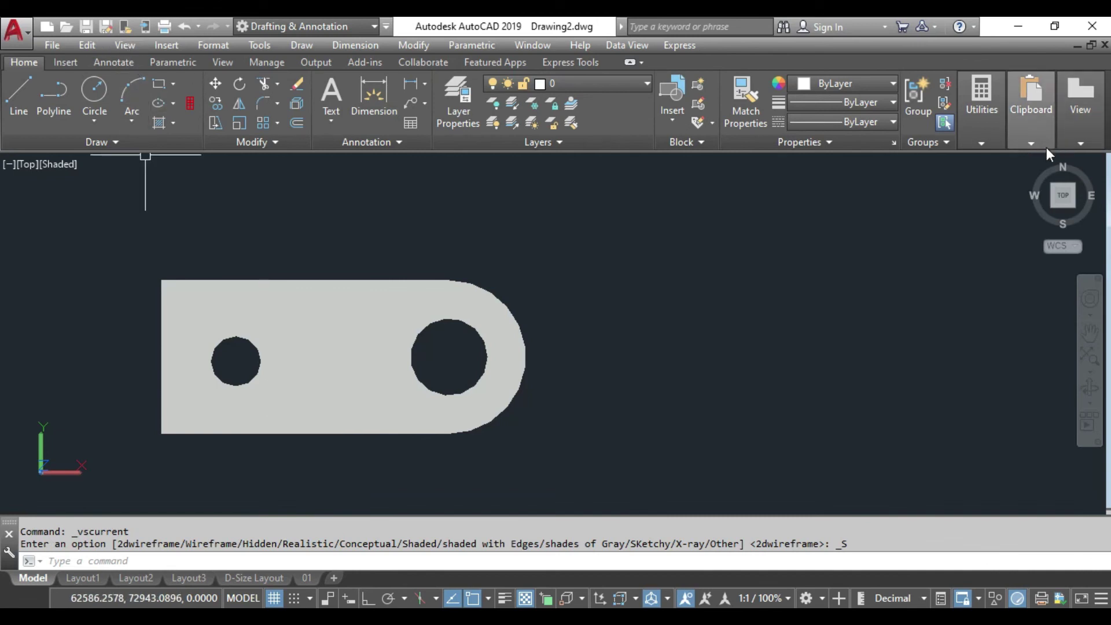
{"action": "left_click", "coordinate": [984, 260]}
{"action": "left_click_drag", "start_coordinate": [1066, 191], "coordinate": [709, 312]}
{"action": "mouse_move", "coordinate": [709, 312]}
{"action": "middle_mouse_down", "text": "shift"}
{"action": "mouse_move", "coordinate": [619, 341]}
{"action": "mouse_move", "coordinate": [491, 347]}
{"action": "mouse_move", "coordinate": [756, 352]}
{"action": "mouse_move", "coordinate": [488, 347]}
{"action": "middle_mouse_up", "text": "shift"}
{"action": "key", "text": "Return"}
{"action": "type", "text": "e"}
{"action": "key", "text": "Return"}
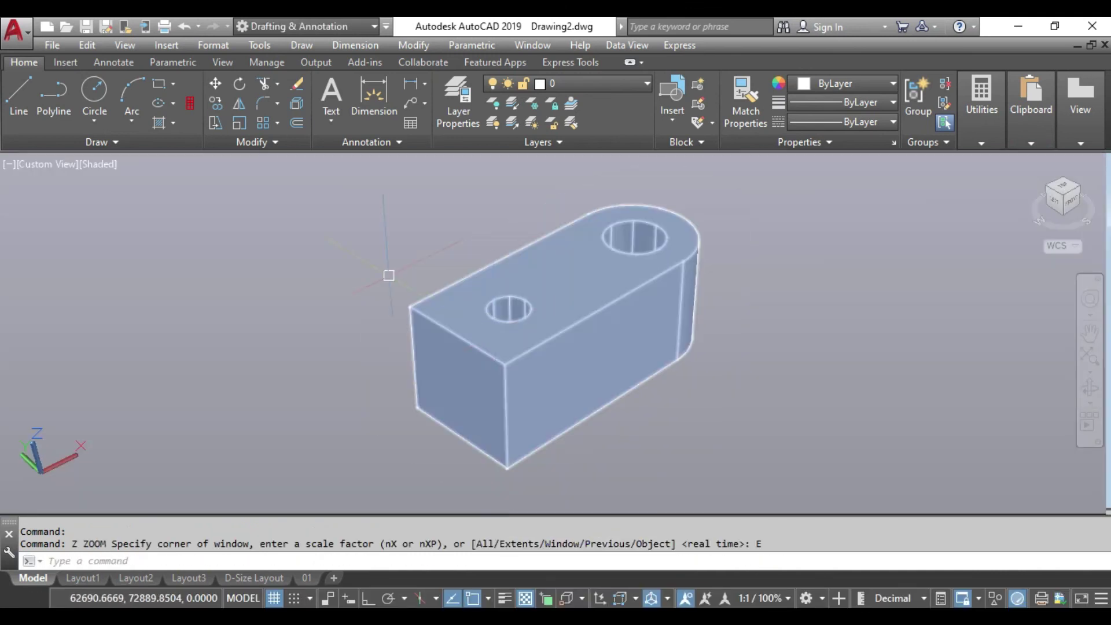
Step: Try the Realistic visual style, then switch back to Shaded
{"action": "left_click", "coordinate": [90, 45]}
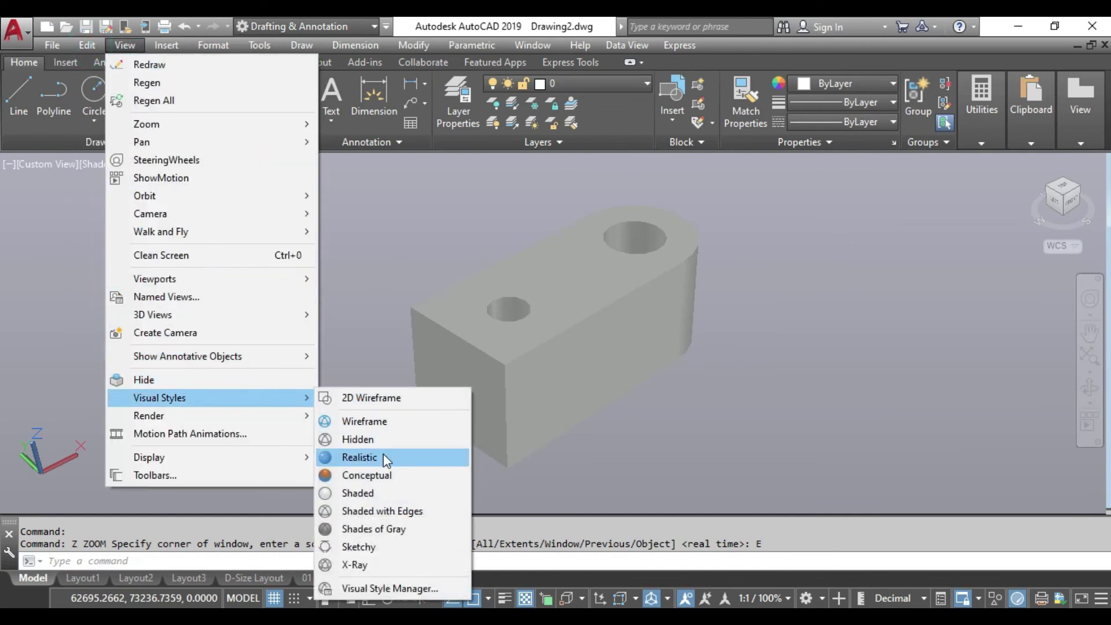
{"action": "left_click", "coordinate": [383, 457]}
{"action": "left_click", "coordinate": [122, 44]}
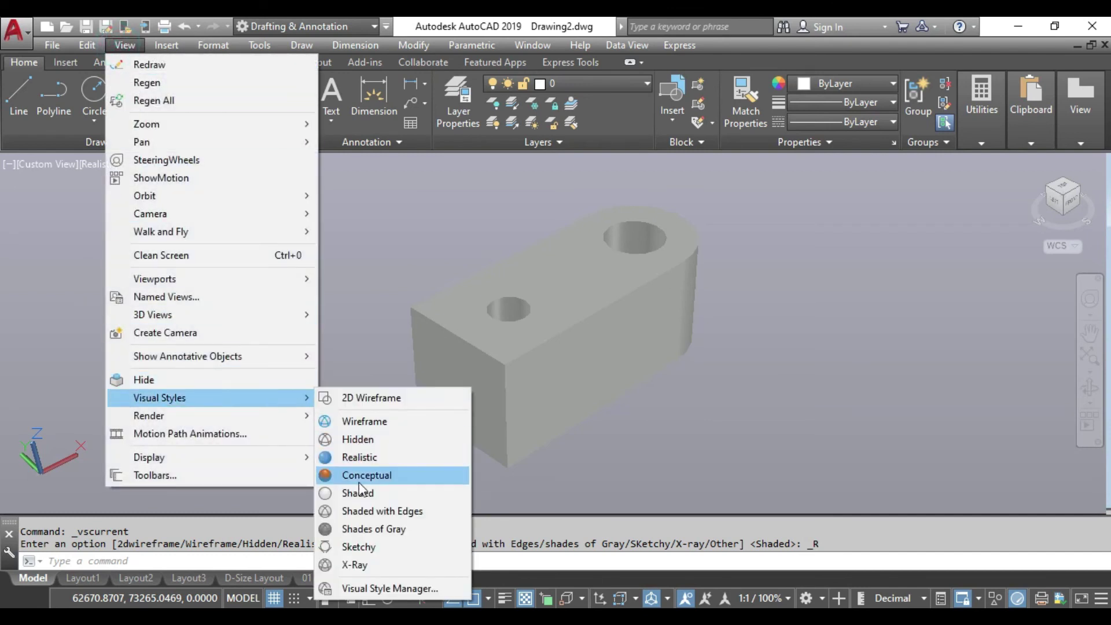
{"action": "left_click", "coordinate": [358, 492]}
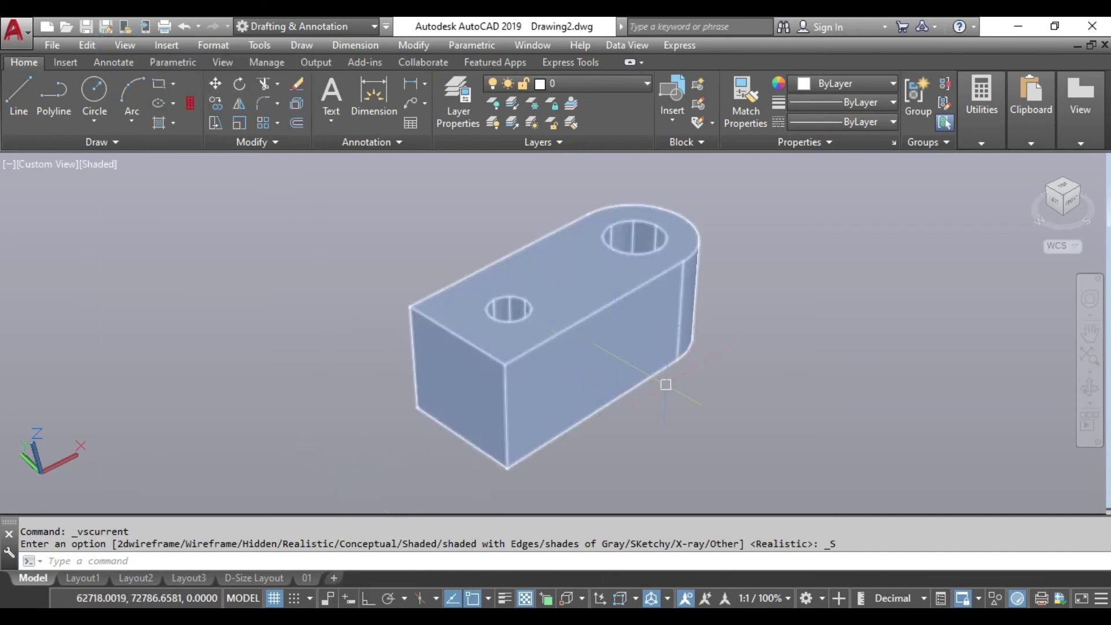
{"action": "middle_click_drag", "start_coordinate": [700, 367], "coordinate": [686, 373]}
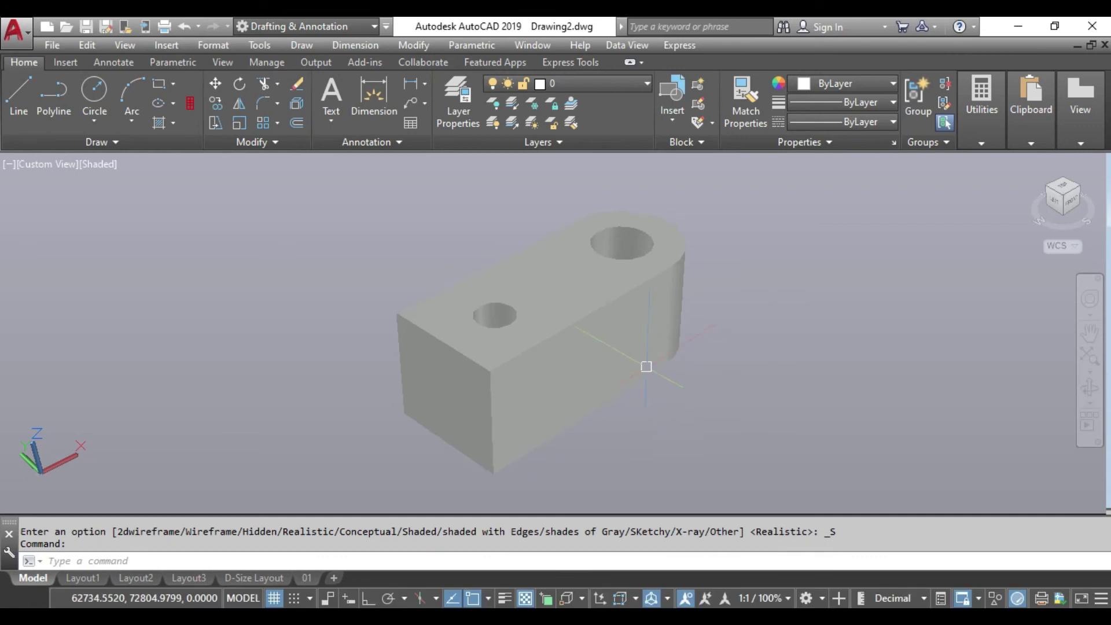
{"action": "left_click", "coordinate": [852, 87]}
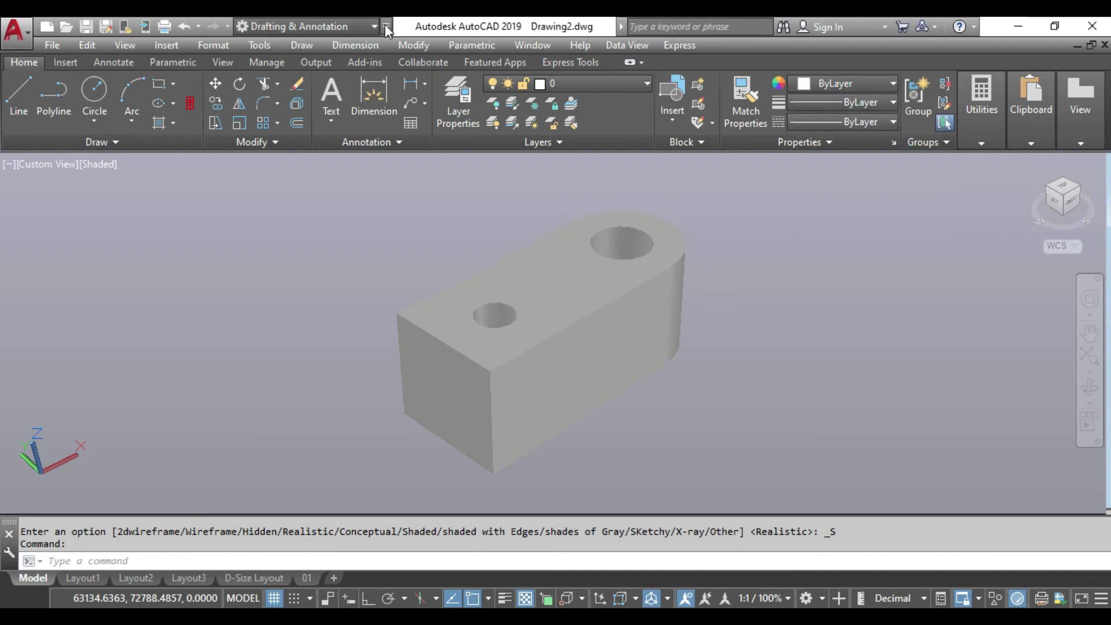
Step: Switch the workspace to 3D Modeling
{"action": "left_click", "coordinate": [385, 26]}
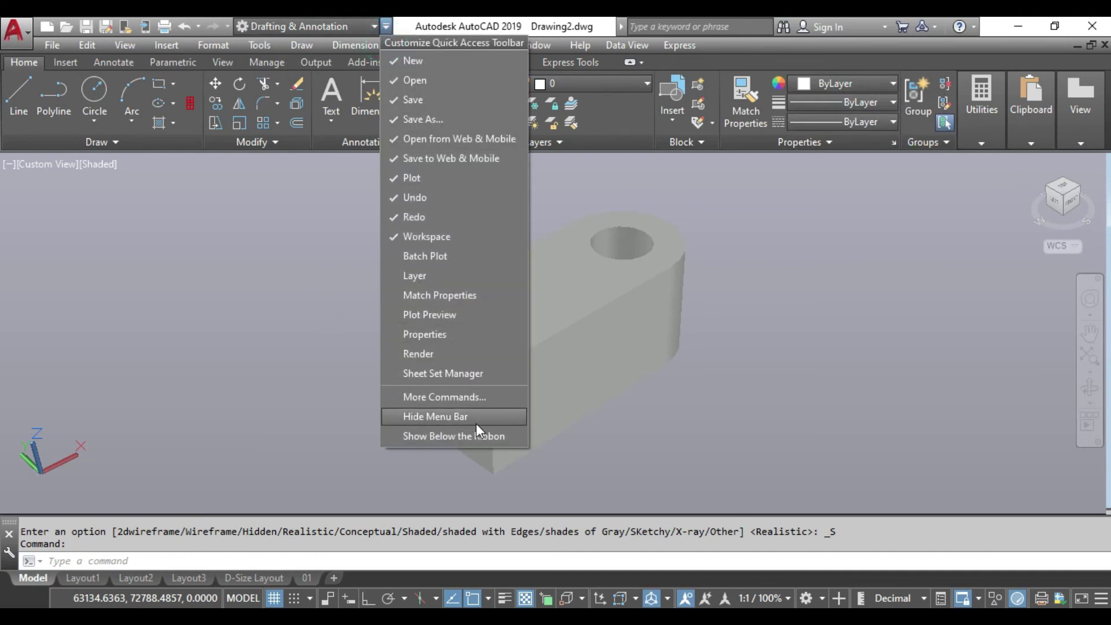
{"action": "left_click", "coordinate": [260, 335]}
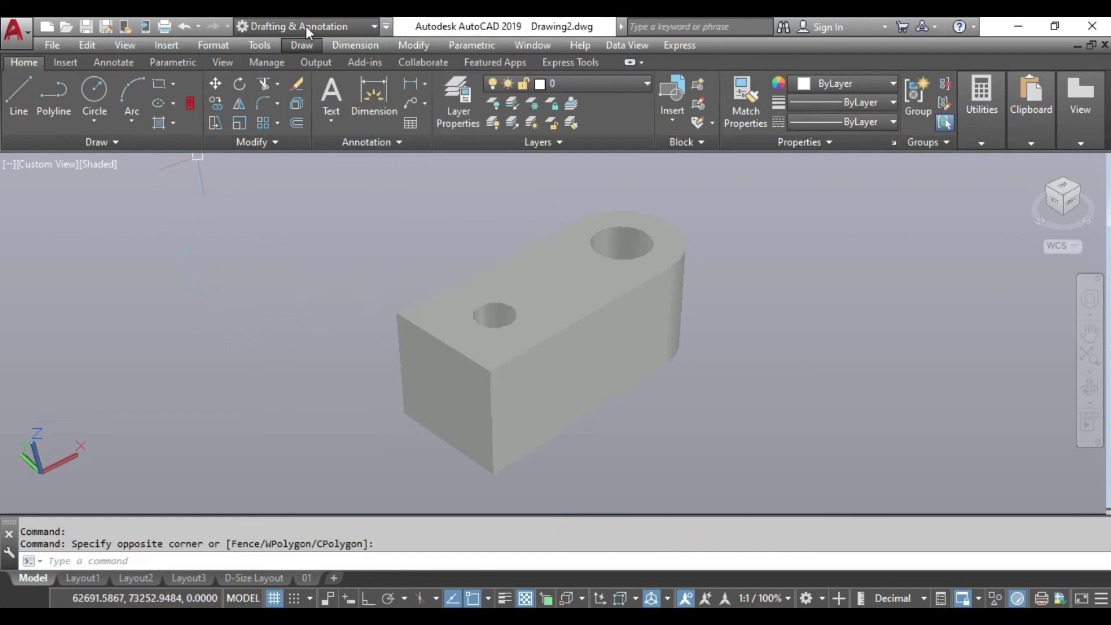
{"action": "left_click", "coordinate": [344, 28]}
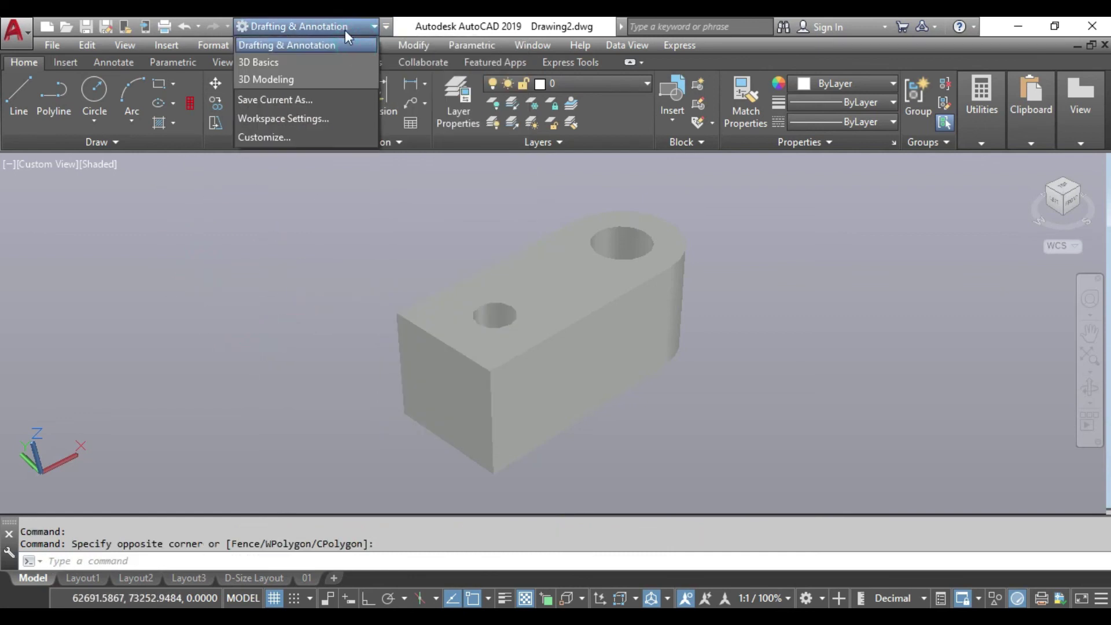
{"action": "left_click", "coordinate": [272, 81]}
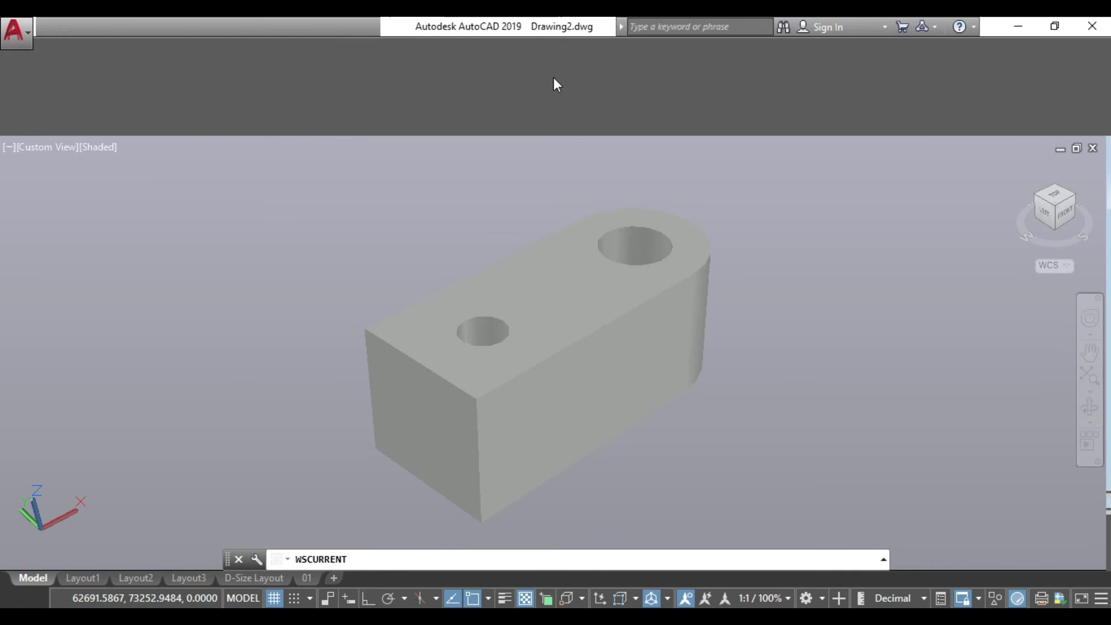
Step: Show the tab in SW Isometric view with the Realistic visual style
{"action": "left_click", "coordinate": [676, 87]}
{"action": "left_click", "coordinate": [678, 65]}
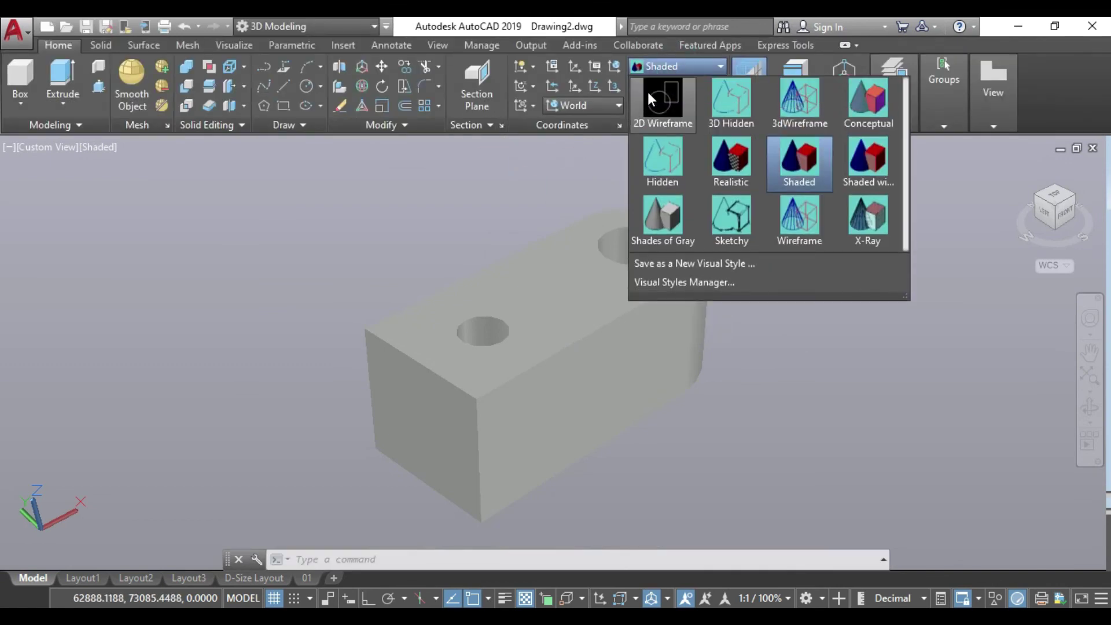
{"action": "left_click", "coordinate": [648, 93]}
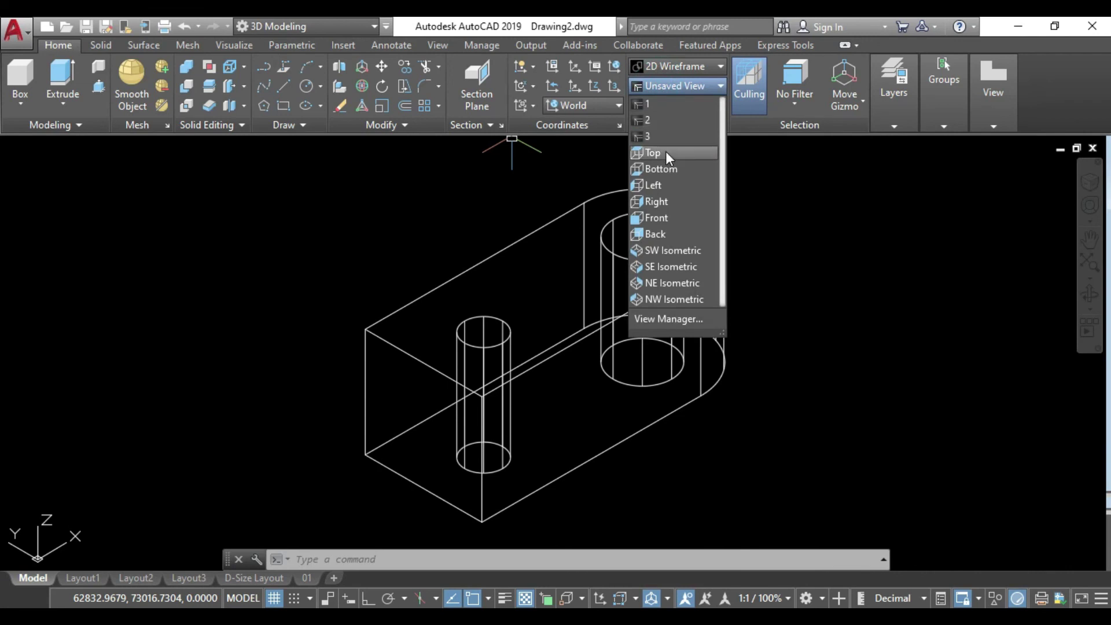
{"action": "left_click", "coordinate": [665, 151]}
{"action": "left_click", "coordinate": [659, 84]}
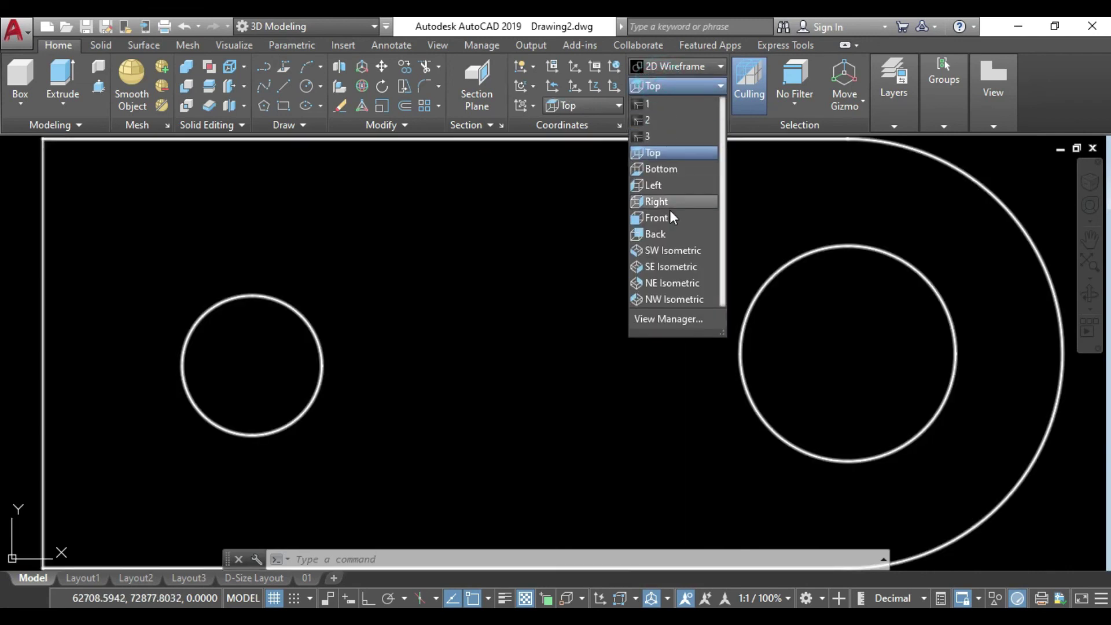
{"action": "left_click", "coordinate": [669, 249]}
{"action": "left_click", "coordinate": [664, 66]}
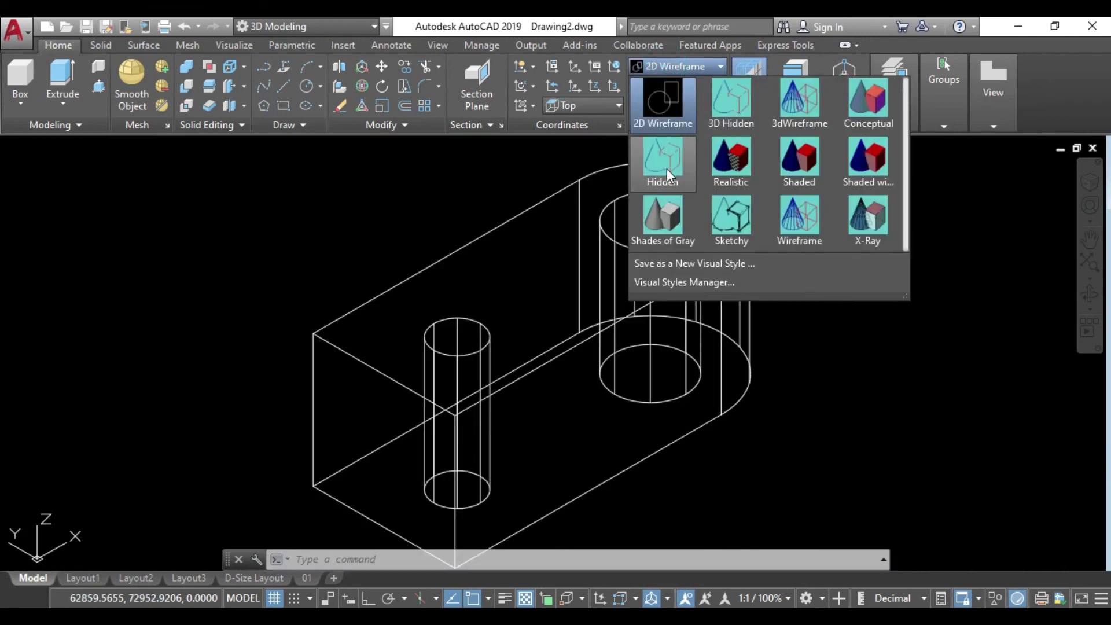
{"action": "left_click", "coordinate": [731, 158]}
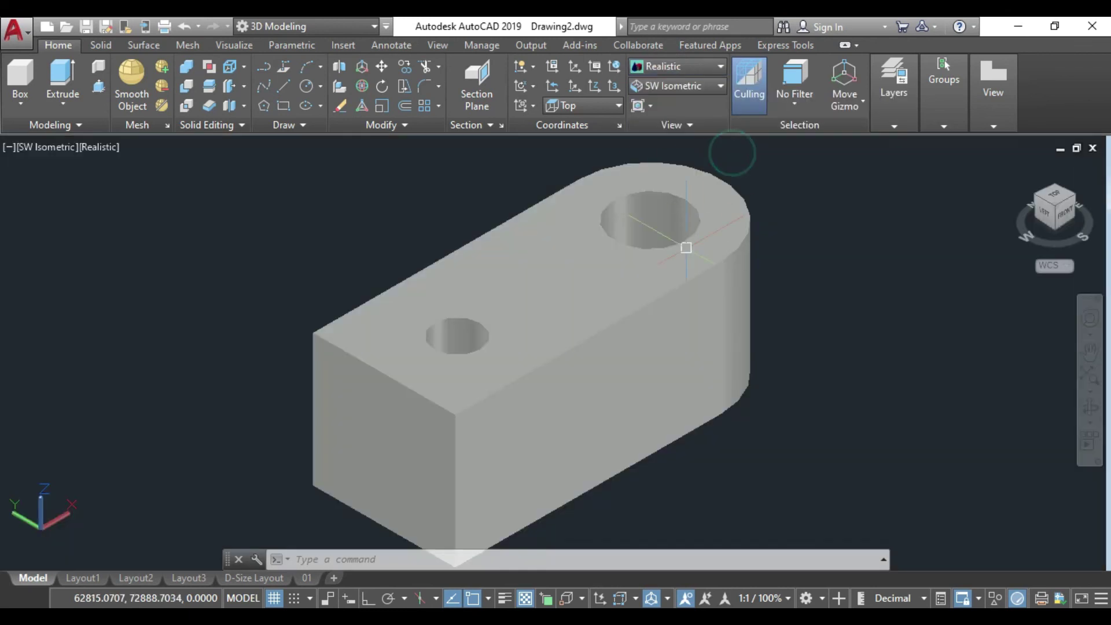
Step: Redock the command line, recenter the part, and show the classic menu bar
{"action": "scroll", "coordinate": [636, 370], "scroll_direction": "down", "scroll_amount": 2}
{"action": "scroll", "coordinate": [301, 521], "scroll_direction": "down", "scroll_amount": 1}
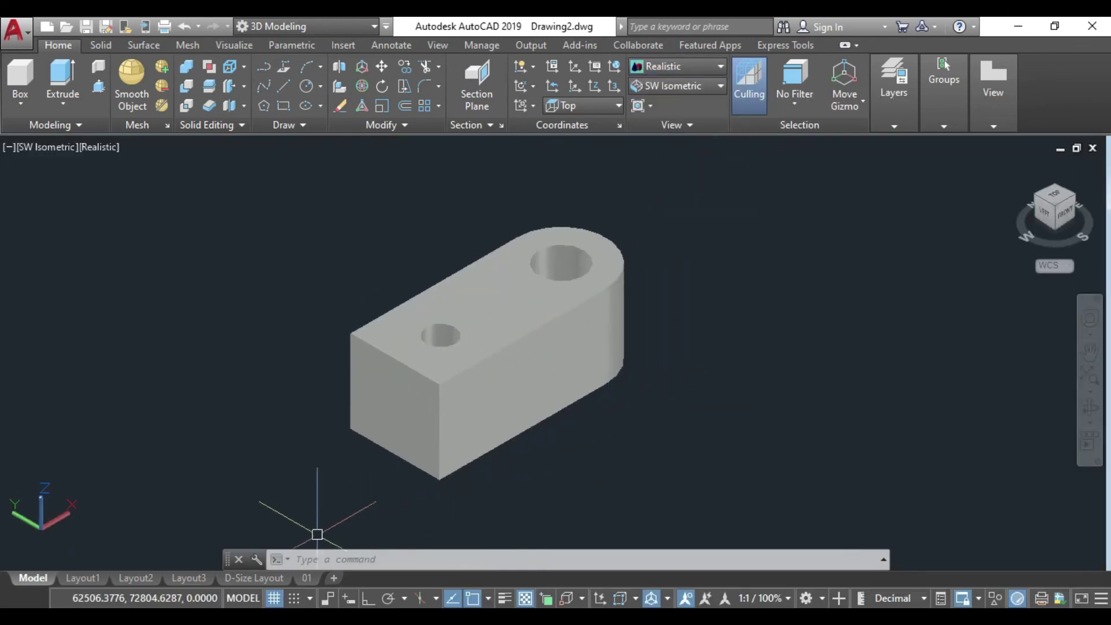
{"action": "left_click_drag", "start_coordinate": [225, 562], "coordinate": [217, 570]}
{"action": "middle_click_drag", "start_coordinate": [581, 457], "coordinate": [586, 451]}
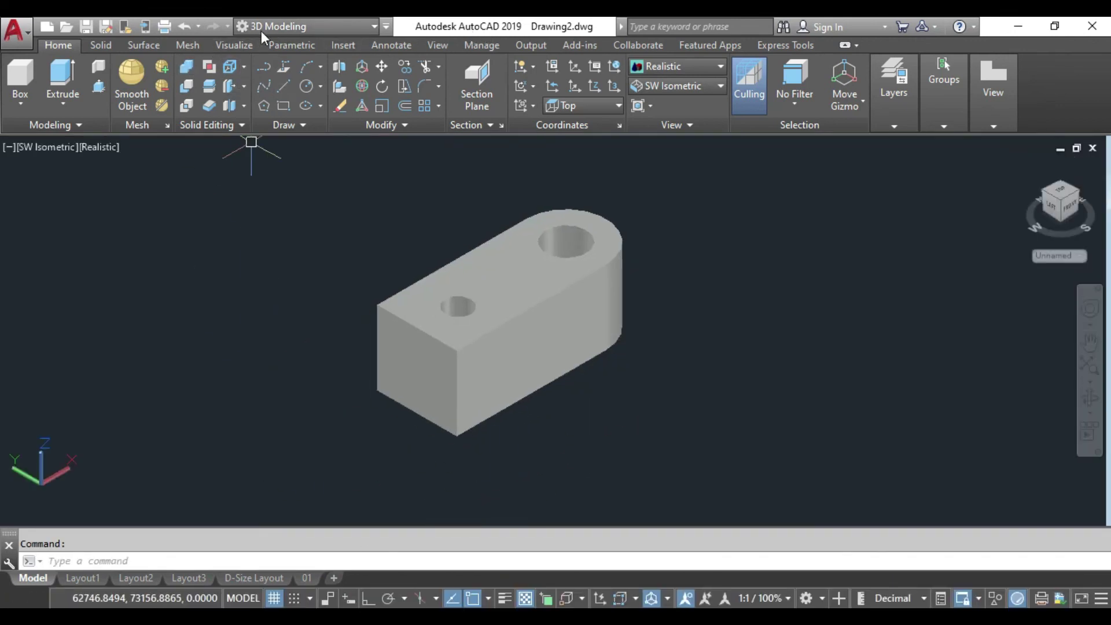
{"action": "left_click", "coordinate": [386, 25]}
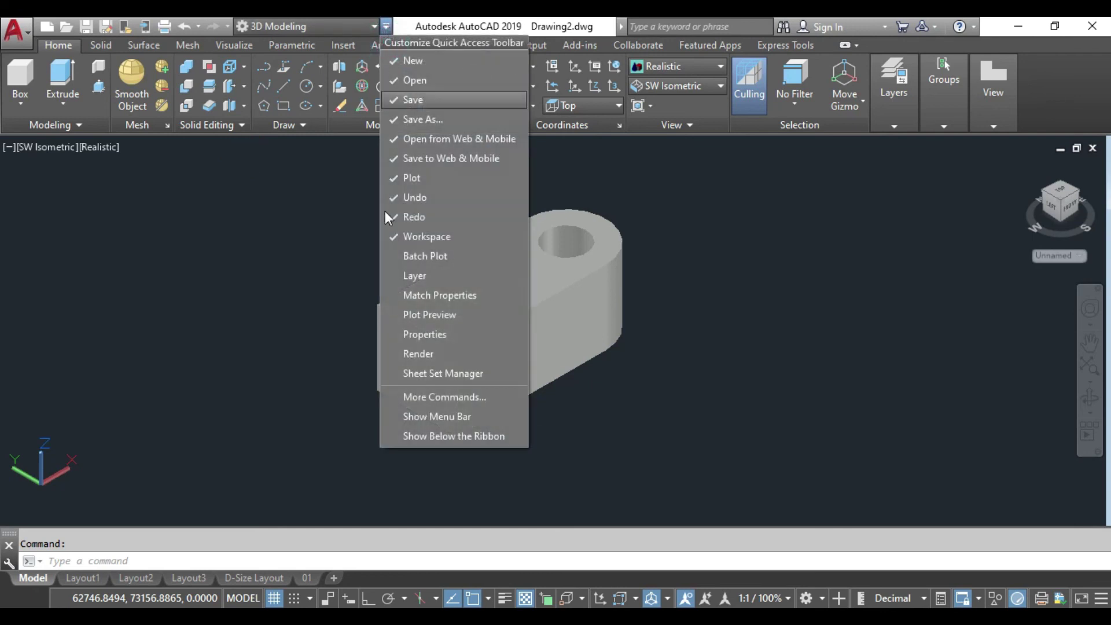
{"action": "left_click", "coordinate": [442, 414]}
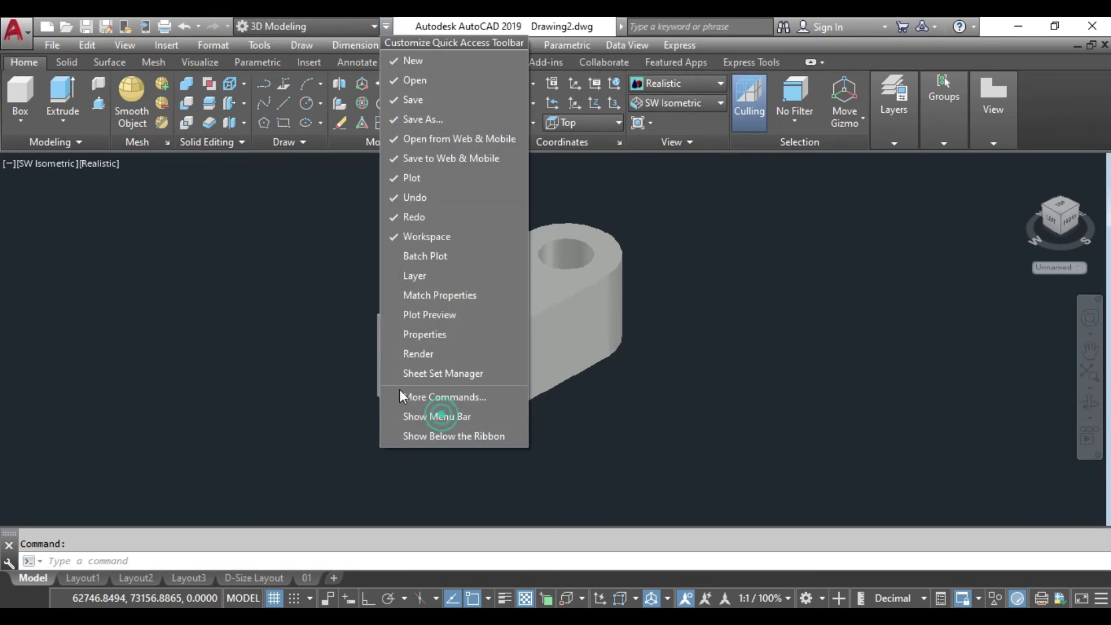
{"action": "left_click", "coordinate": [174, 47]}
{"action": "mouse_move", "coordinate": [188, 213]}
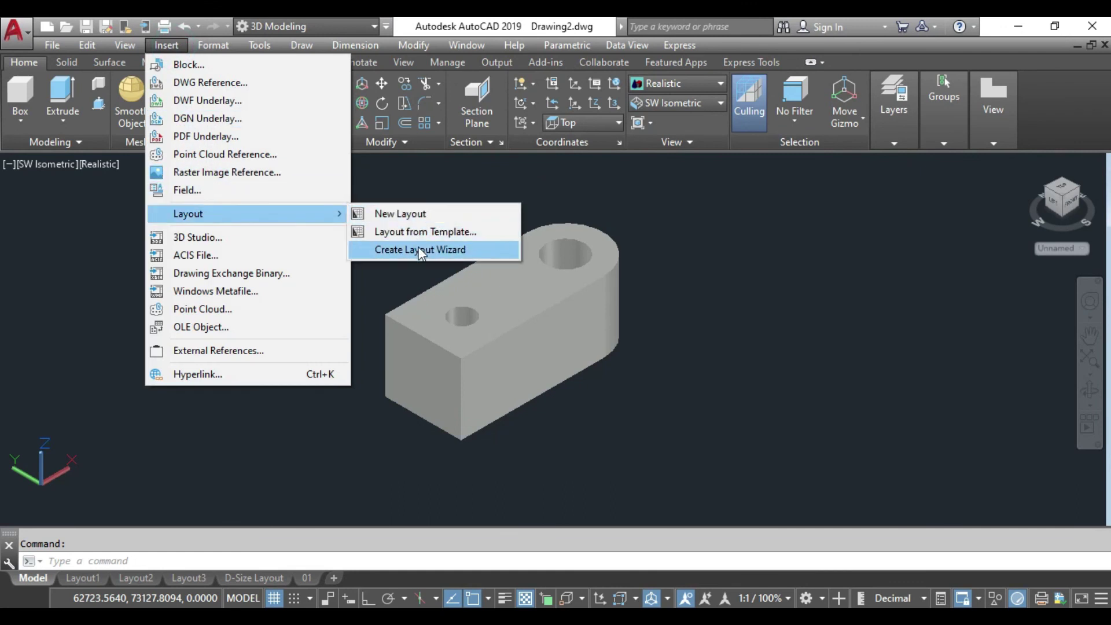
Step: Start the Create Layout wizard with Microsoft Print to PDF and A3 paper
{"action": "left_click", "coordinate": [421, 250]}
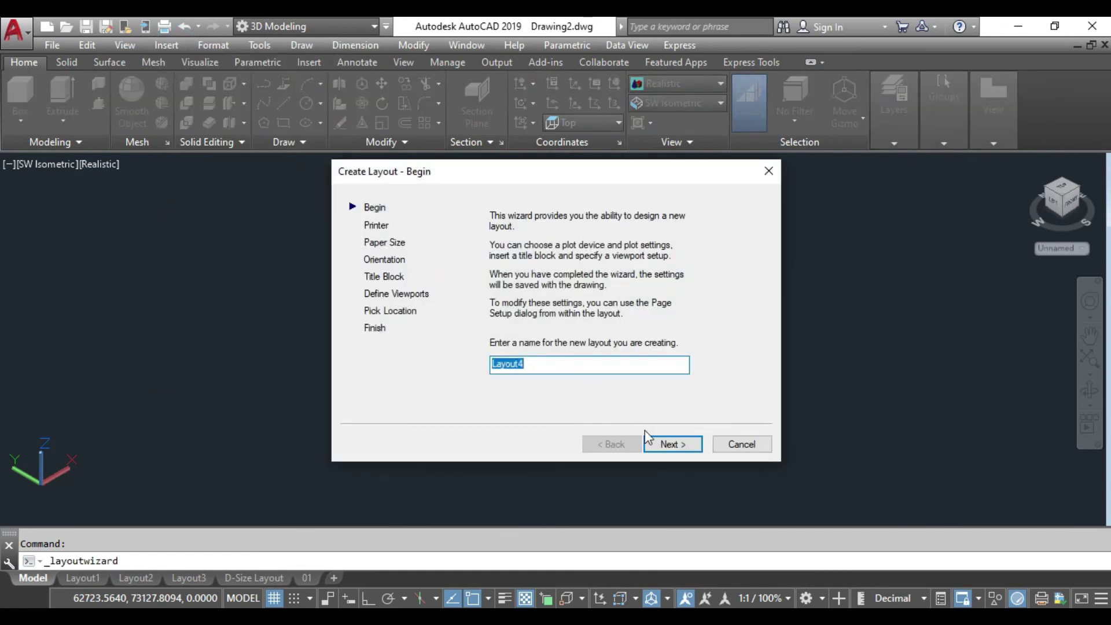
{"action": "left_click", "coordinate": [667, 445]}
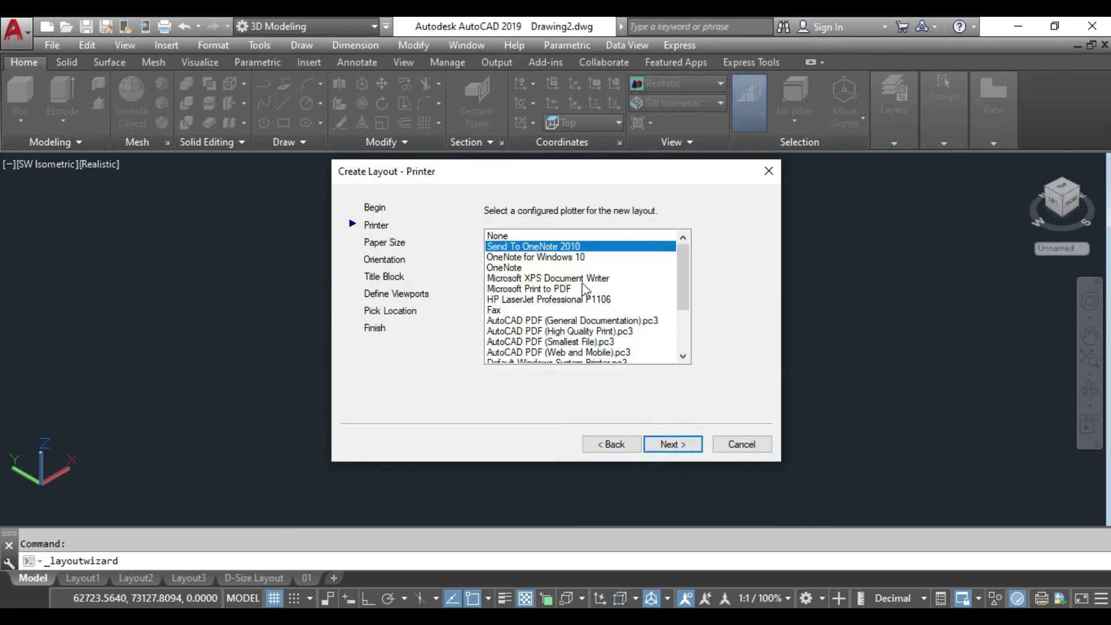
{"action": "left_click", "coordinate": [531, 289]}
{"action": "left_click", "coordinate": [671, 444]}
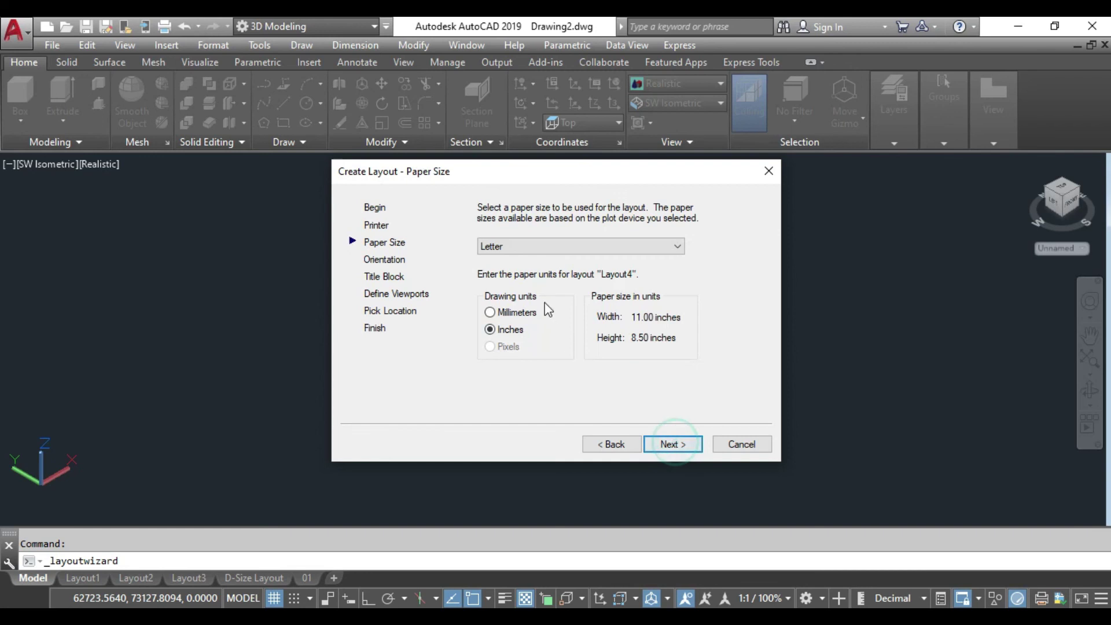
{"action": "left_click", "coordinate": [538, 246]}
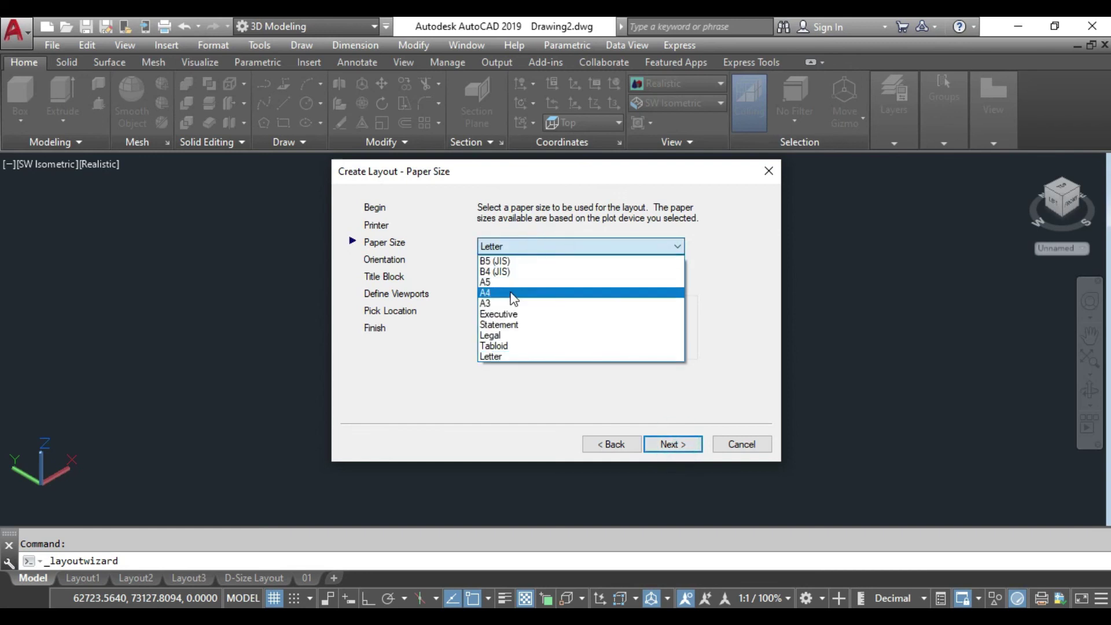
{"action": "left_click", "coordinate": [507, 305]}
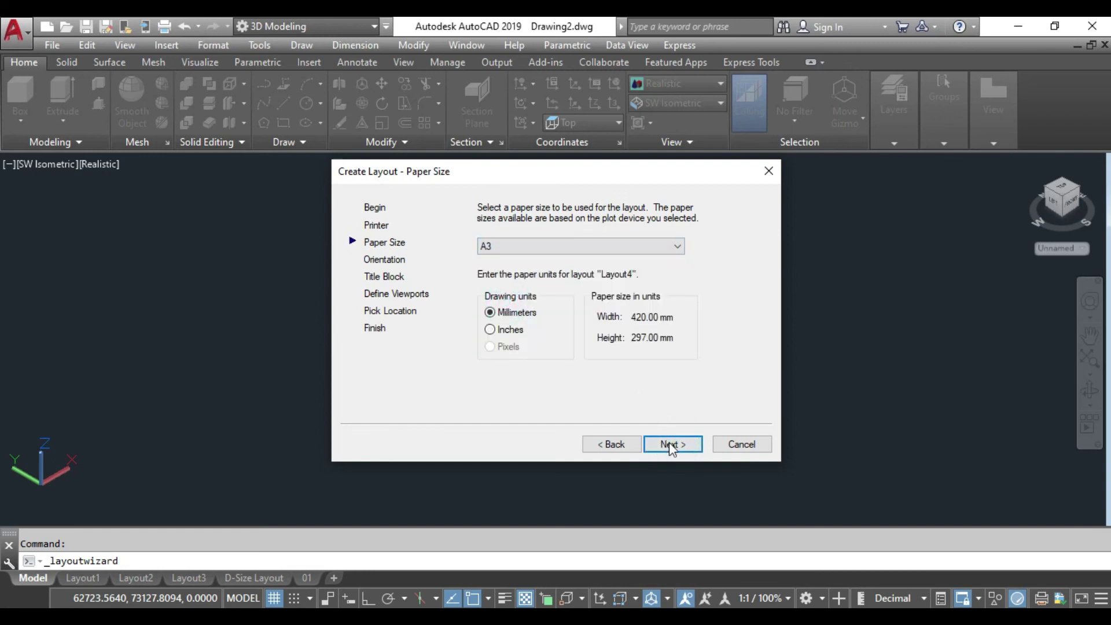
{"action": "left_click", "coordinate": [669, 445]}
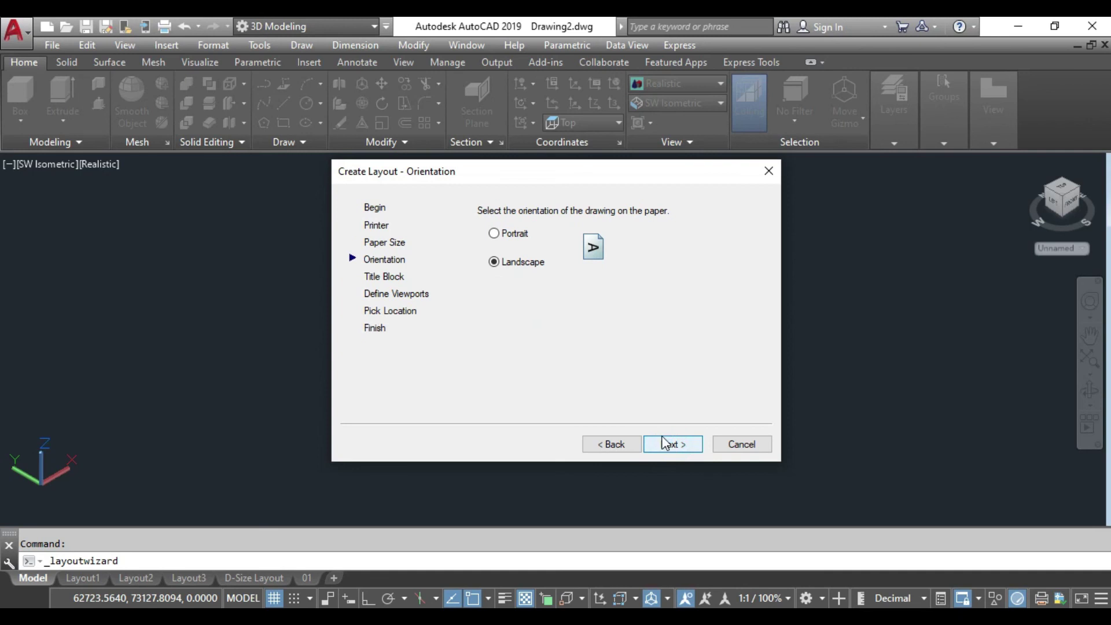
Step: Keep landscape, use no title block, choose Std. 3D Engineering Views, and finish Layout4
{"action": "left_click", "coordinate": [668, 449]}
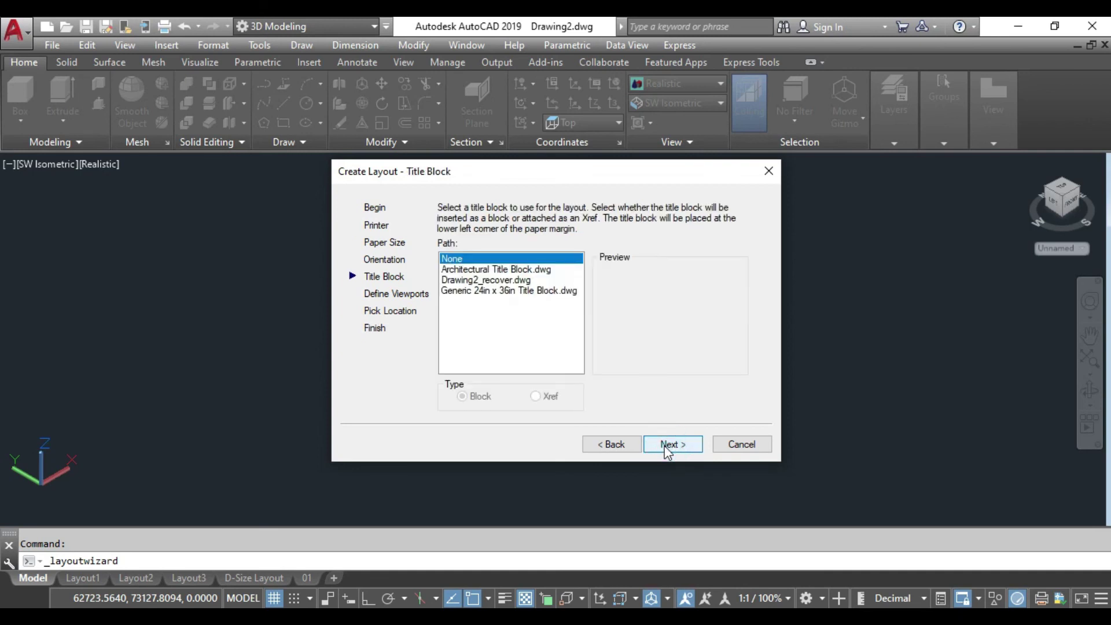
{"action": "left_click", "coordinate": [668, 448]}
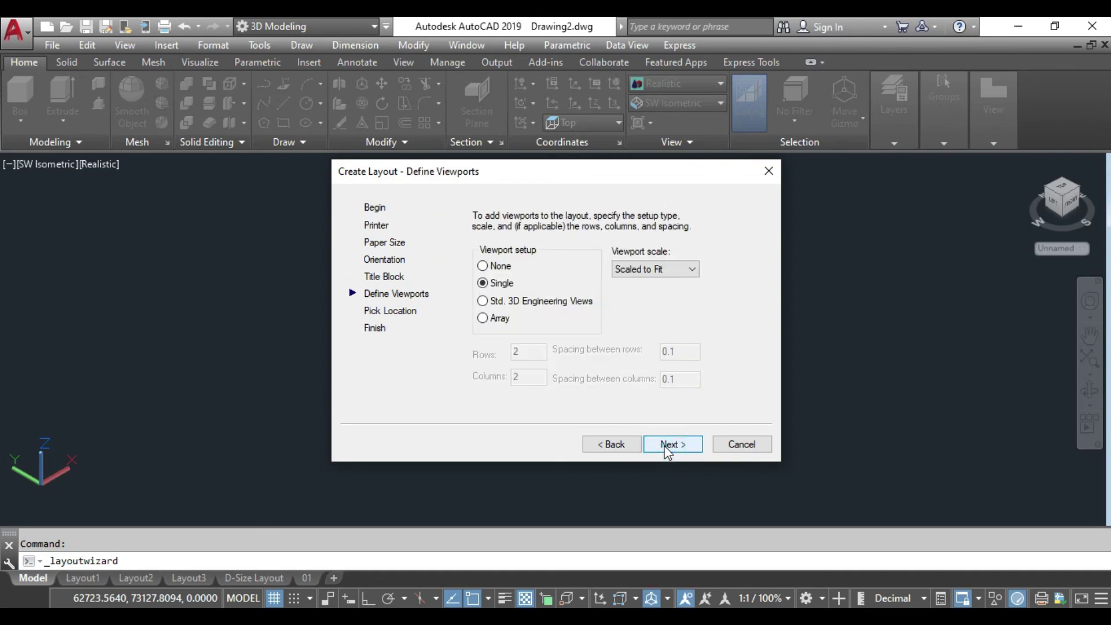
{"action": "left_click", "coordinate": [524, 301]}
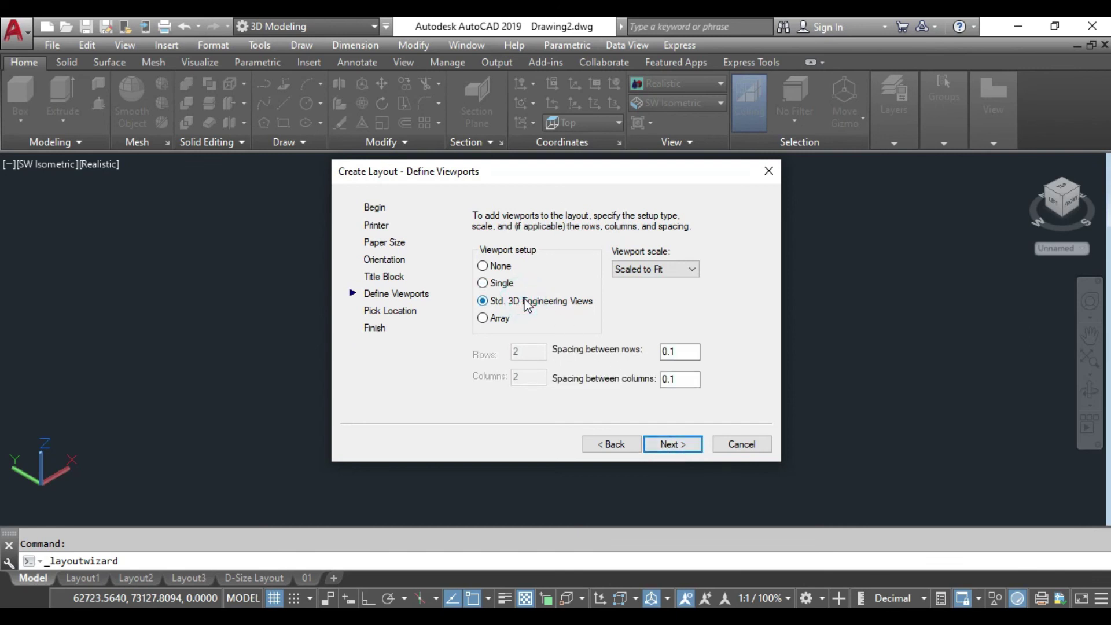
{"action": "left_click", "coordinate": [678, 447]}
{"action": "left_click", "coordinate": [680, 447]}
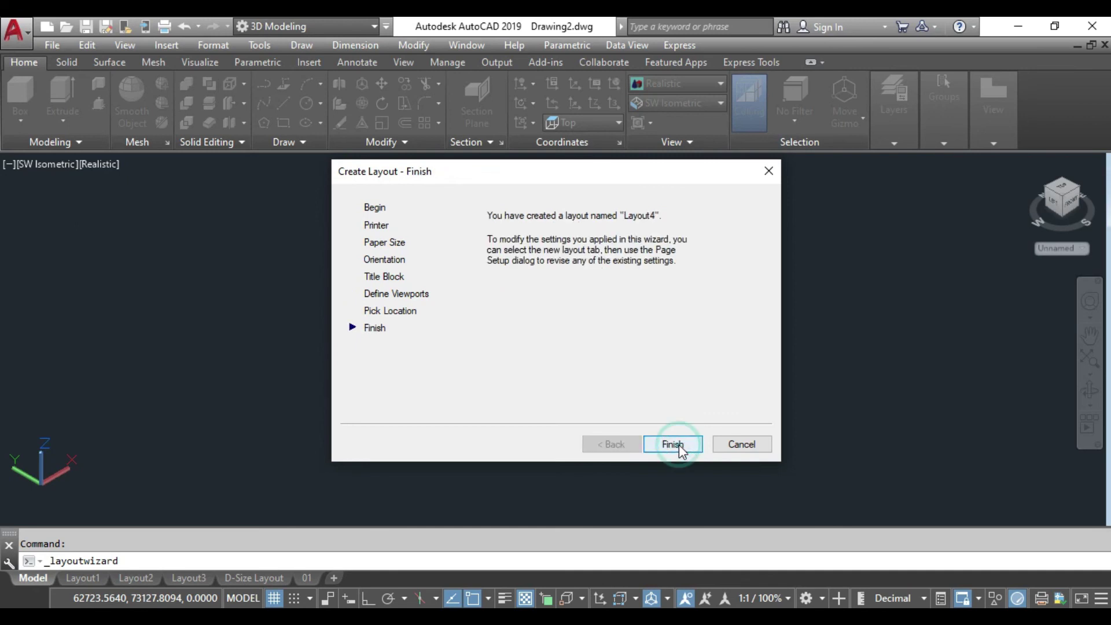
{"action": "left_click", "coordinate": [680, 447]}
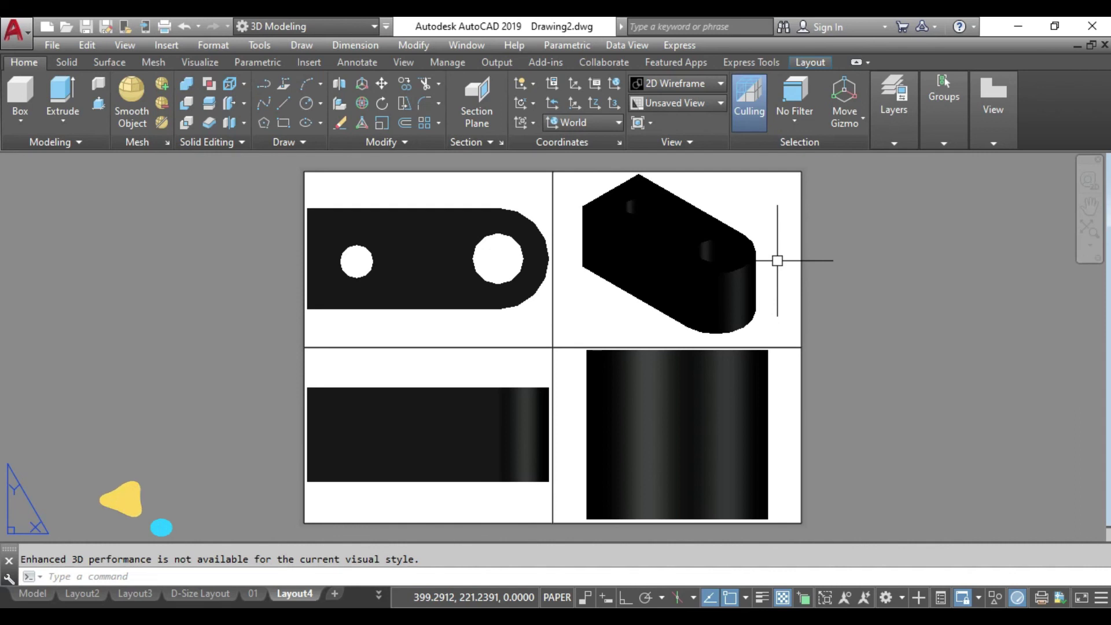
Step: Dismiss the Insert menu and return from Layout4 to the Model tab
{"action": "left_click", "coordinate": [165, 47]}
{"action": "mouse_move", "coordinate": [187, 214]}
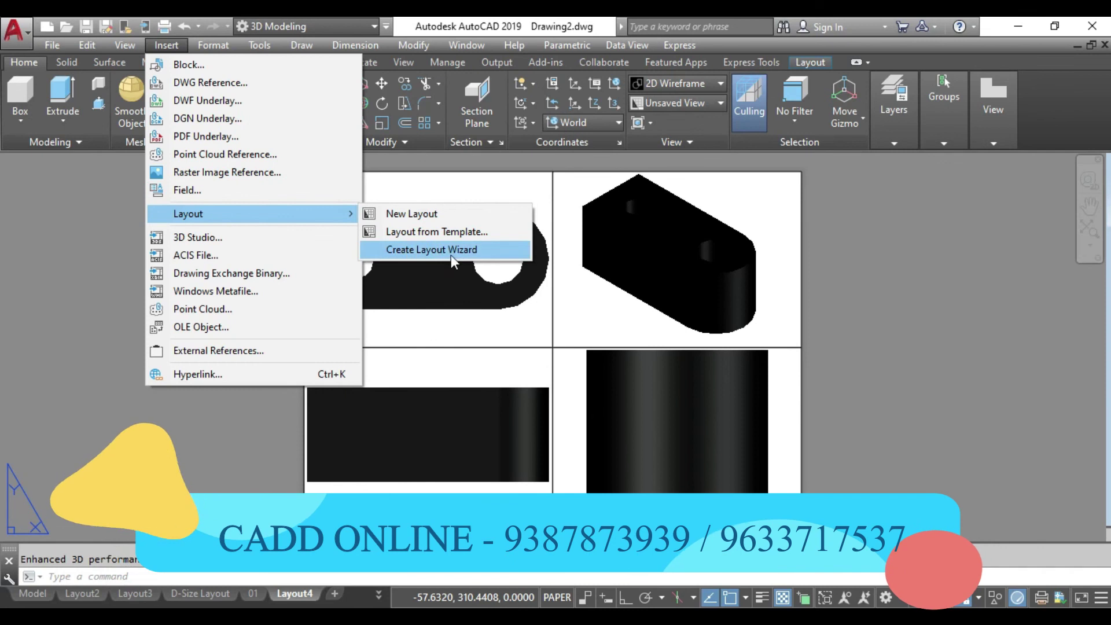
{"action": "left_click", "coordinate": [863, 325]}
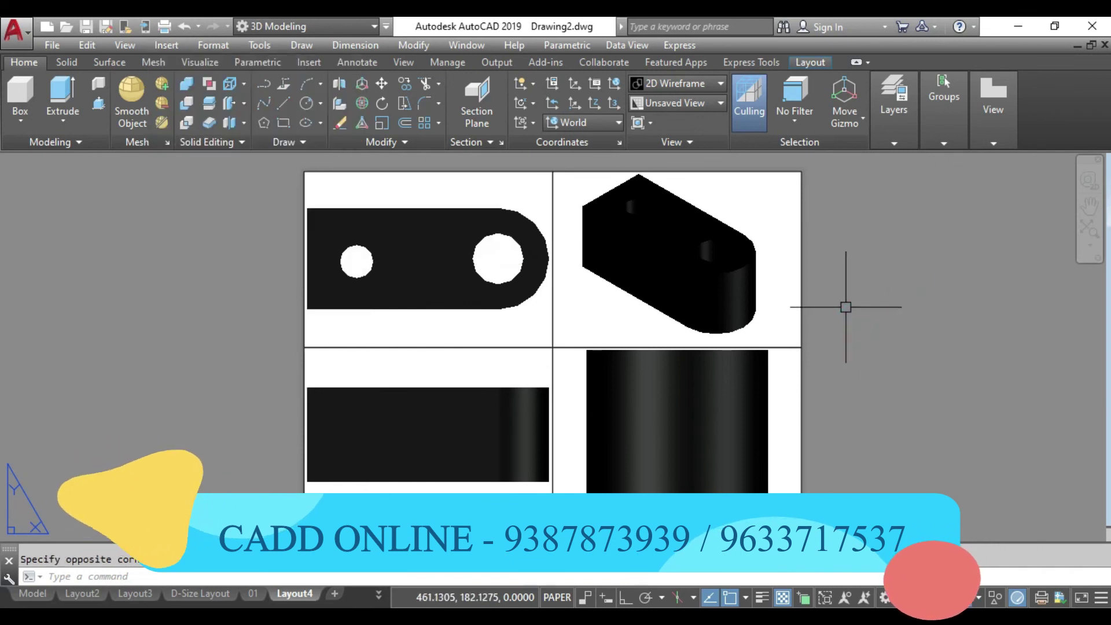
{"action": "left_click", "coordinate": [24, 599]}
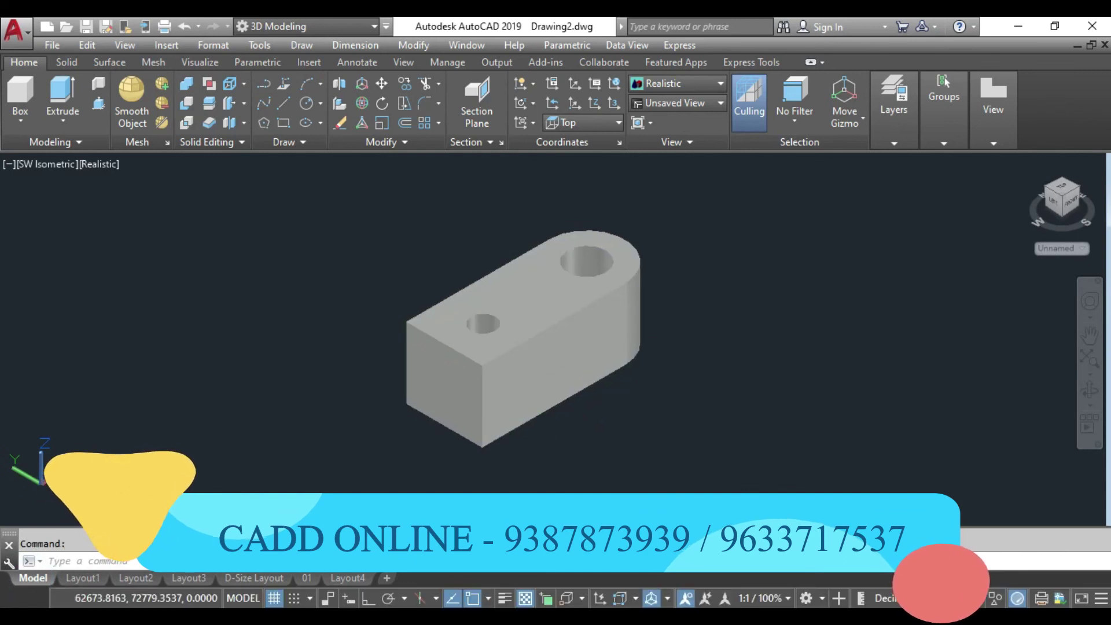